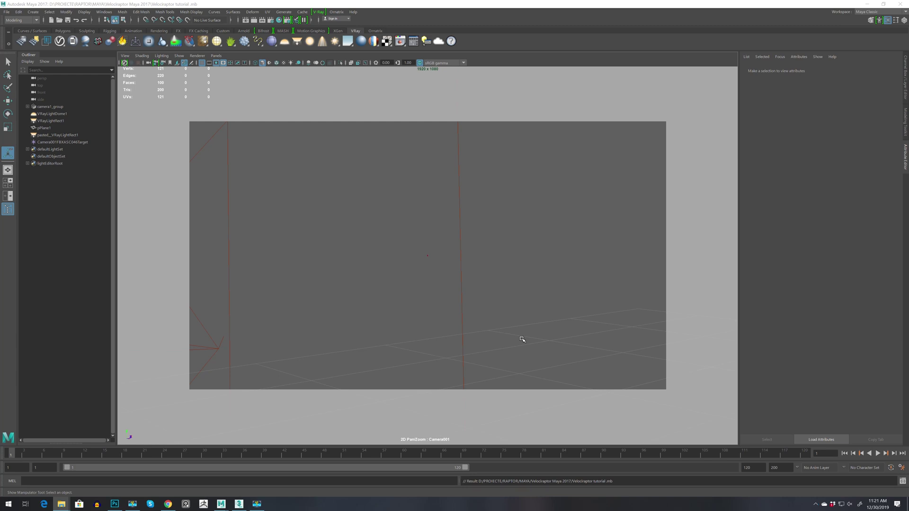
Step: Inspect the scene's dome light and both V-Ray rectangle lights in the four-view layout
{"action": "key", "text": "space"}
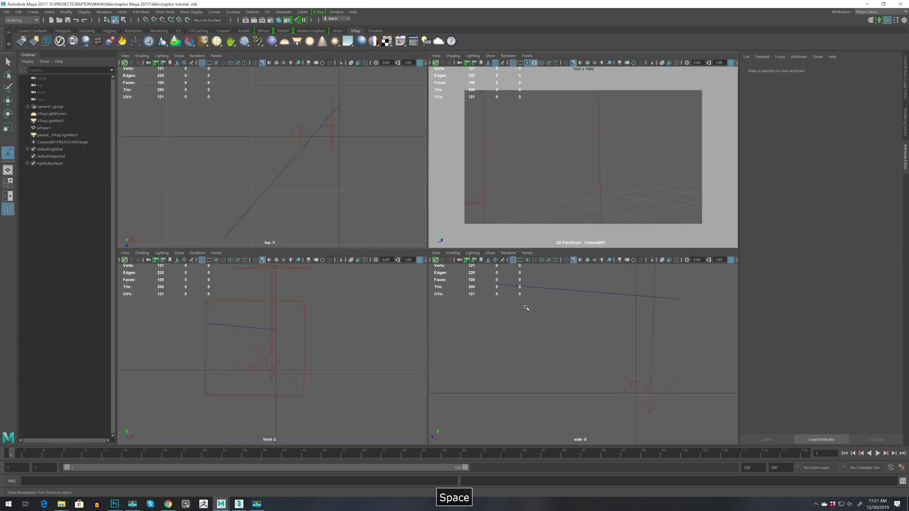
{"action": "scroll", "coordinate": [342, 346], "scroll_direction": "down", "scroll_amount": 4}
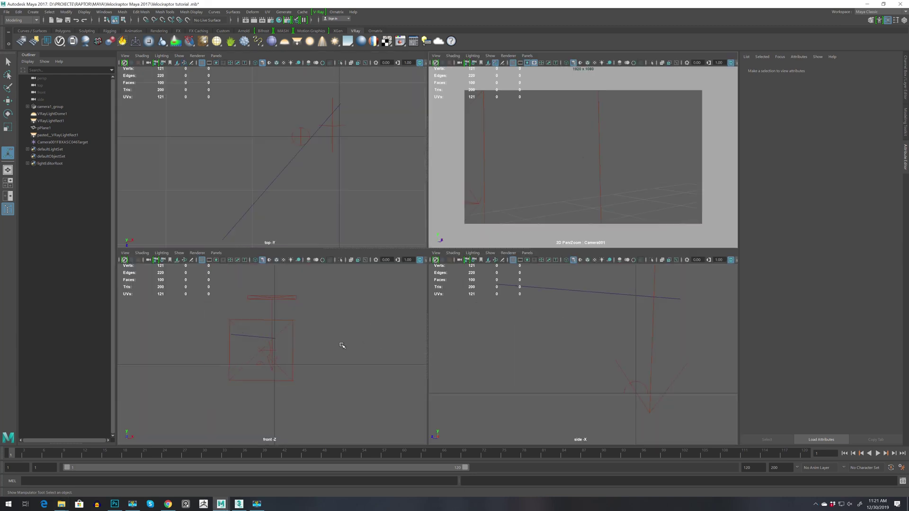
{"action": "left_click", "coordinate": [297, 137]}
{"action": "scroll", "coordinate": [299, 137], "scroll_direction": "up", "scroll_amount": 1}
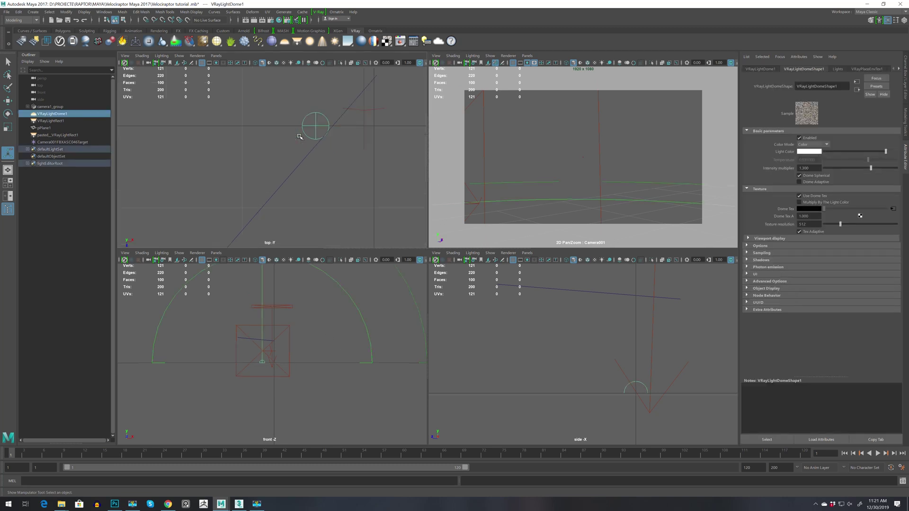
{"action": "scroll", "coordinate": [289, 389], "scroll_direction": "up", "scroll_amount": 1}
{"action": "left_click", "coordinate": [289, 381]}
{"action": "scroll", "coordinate": [267, 347], "scroll_direction": "up", "scroll_amount": 1}
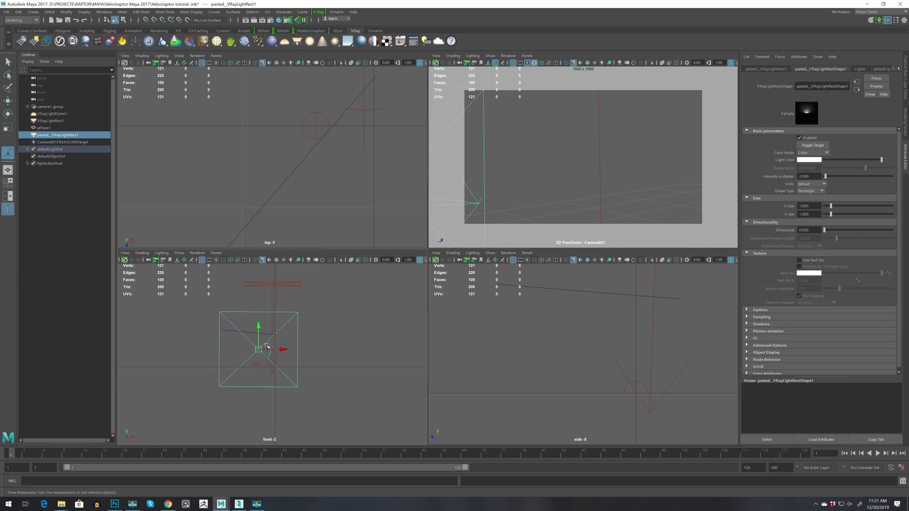
{"action": "scroll", "coordinate": [291, 275], "scroll_direction": "up", "scroll_amount": 1}
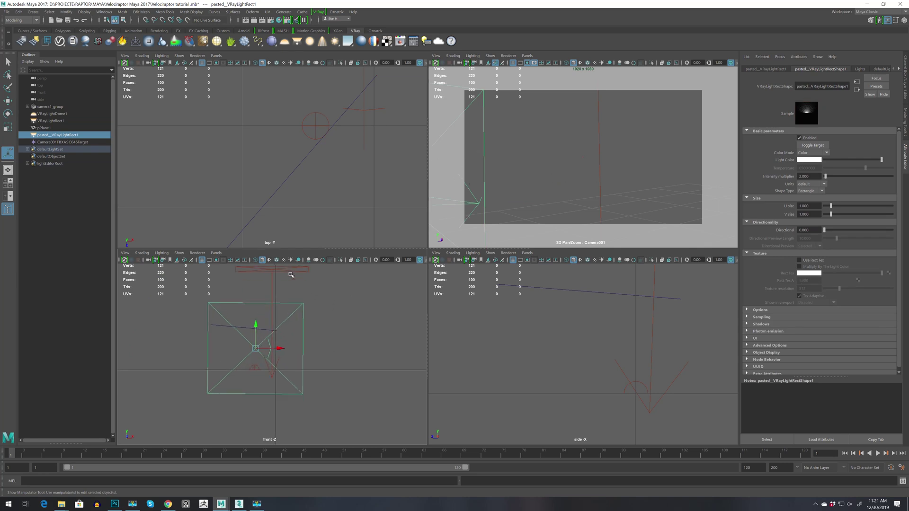
{"action": "left_click", "coordinate": [271, 292]}
{"action": "left_click", "coordinate": [279, 271]}
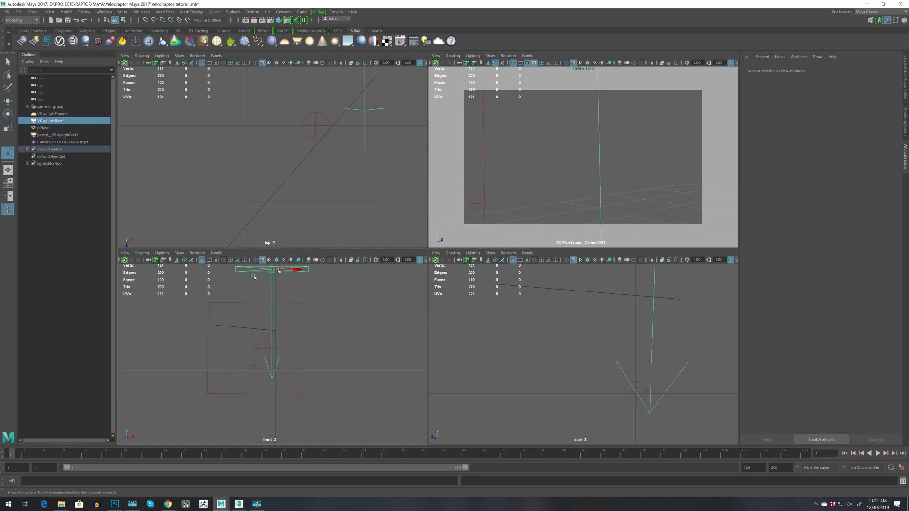
Step: Switch the enlarged camera view to the persp camera and frame the selected overhead V-Ray rectangle light
{"action": "key", "text": "space"}
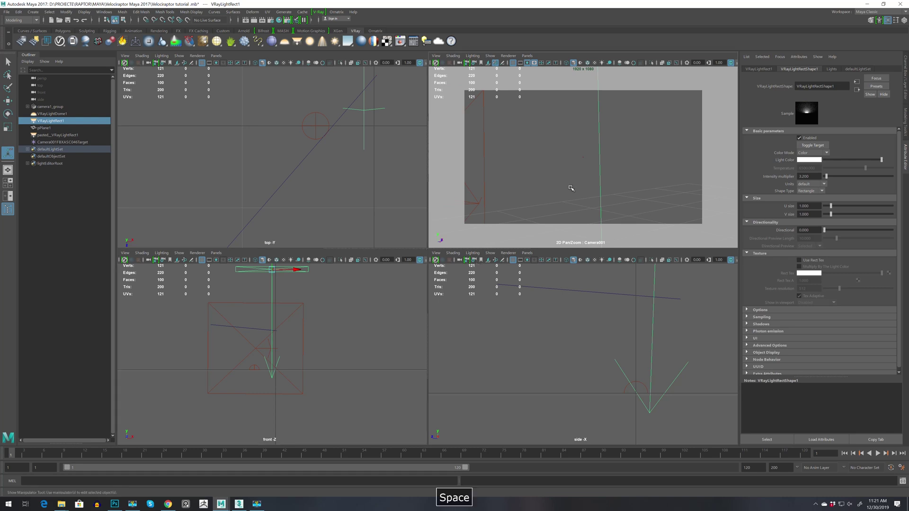
{"action": "left_click", "coordinate": [216, 57]}
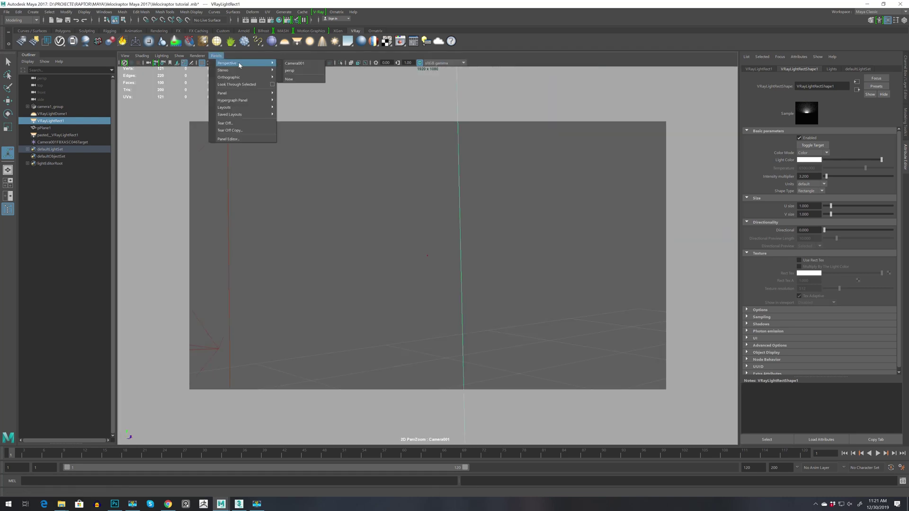
{"action": "mouse_move", "coordinate": [222, 63]}
{"action": "left_click", "coordinate": [295, 63]}
{"action": "key", "text": "f"}
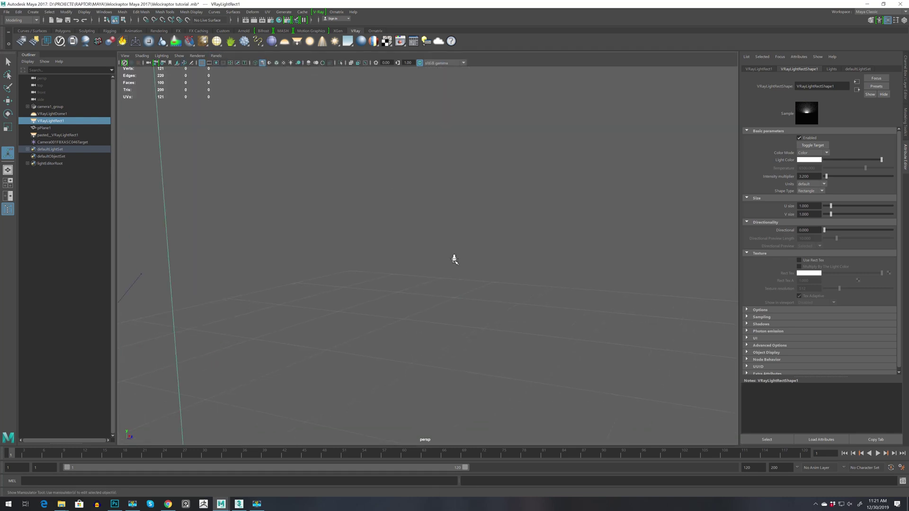
{"action": "left_click_drag", "start_coordinate": [457, 280], "coordinate": [480, 301], "text": "alt"}
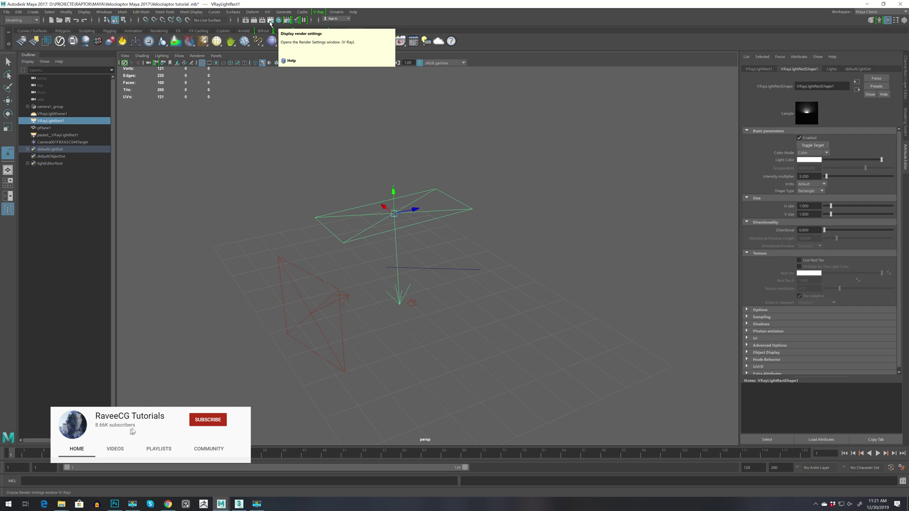
Step: Review the output resolution, V-Ray image sampler and GI engines in the render settings, leaving the values as they are
{"action": "left_click", "coordinate": [271, 21]}
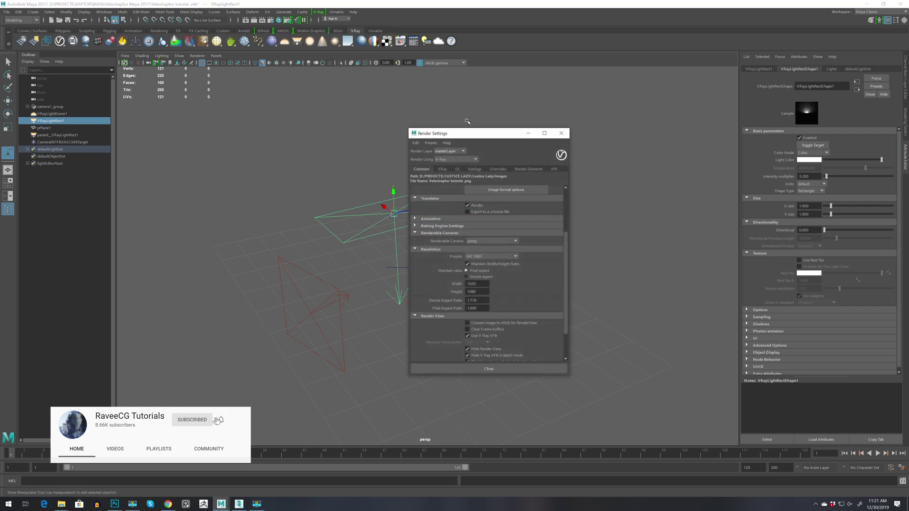
{"action": "double_click", "coordinate": [472, 284]}
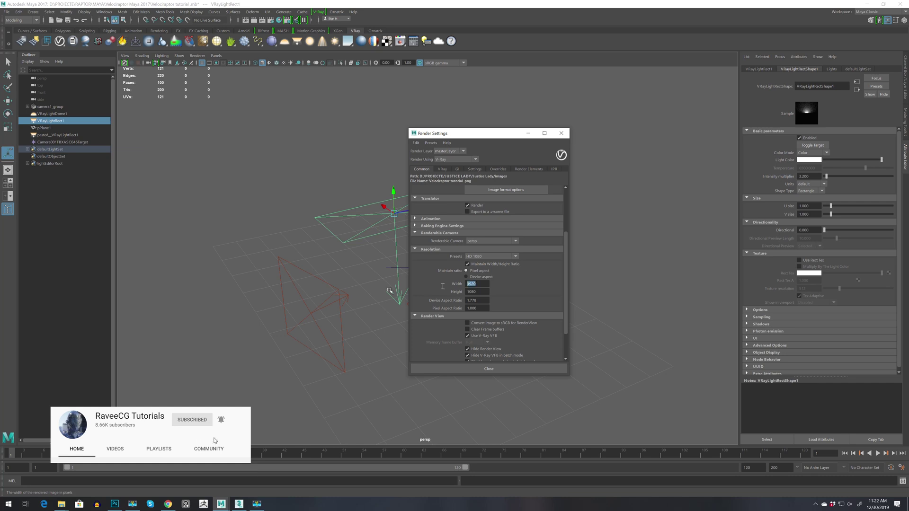
{"action": "left_click", "coordinate": [442, 170]}
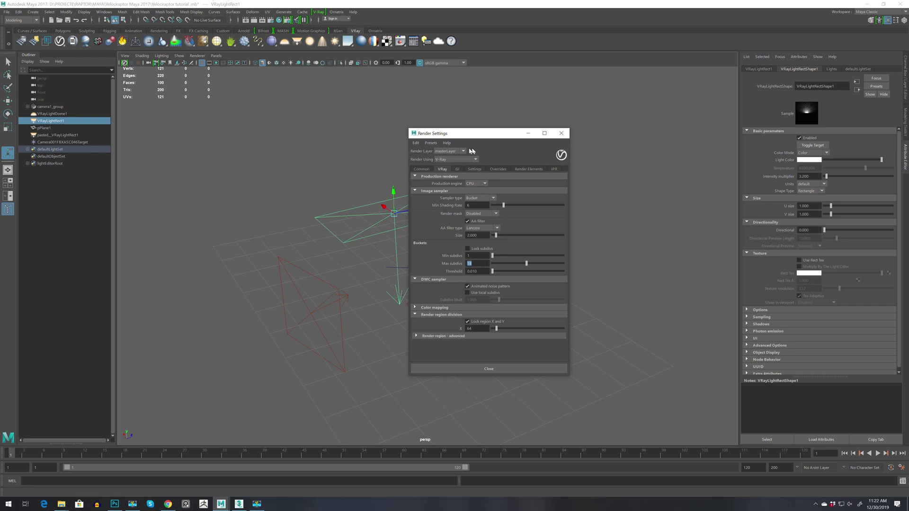
{"action": "left_click", "coordinate": [457, 169]}
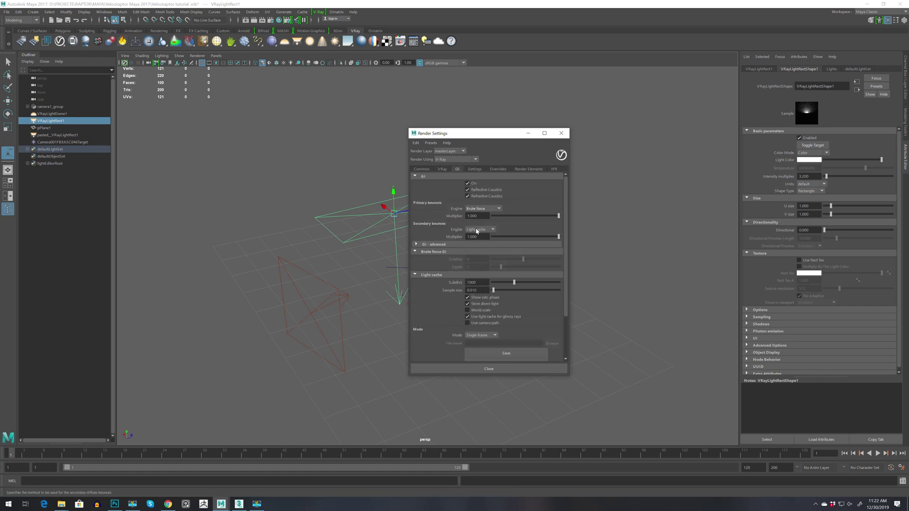
{"action": "left_click", "coordinate": [567, 134]}
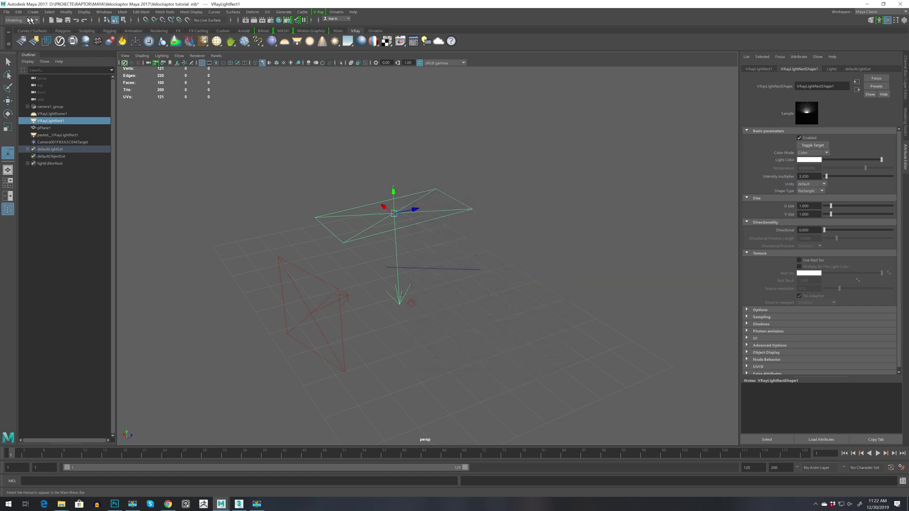
Step: Import Low Poly.obj from the Desktop into the scene using the default import options
{"action": "left_click", "coordinate": [7, 13]}
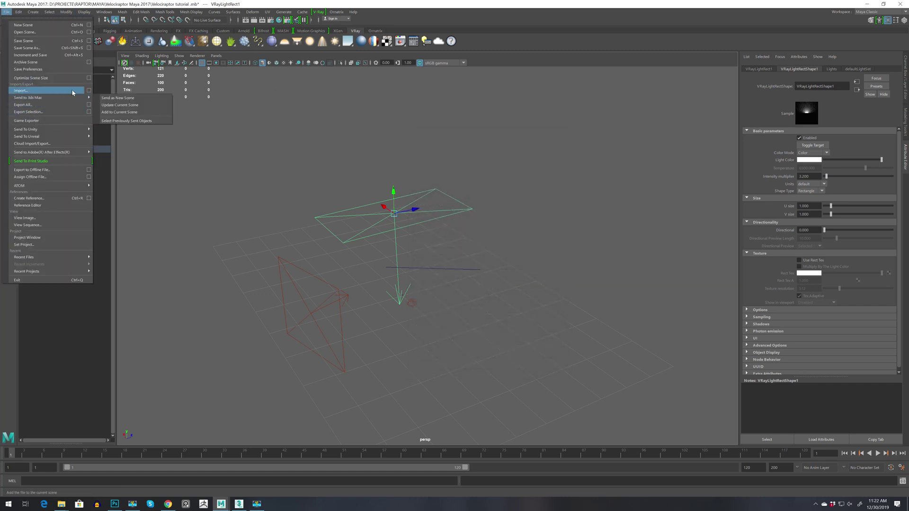
{"action": "left_click", "coordinate": [90, 93]}
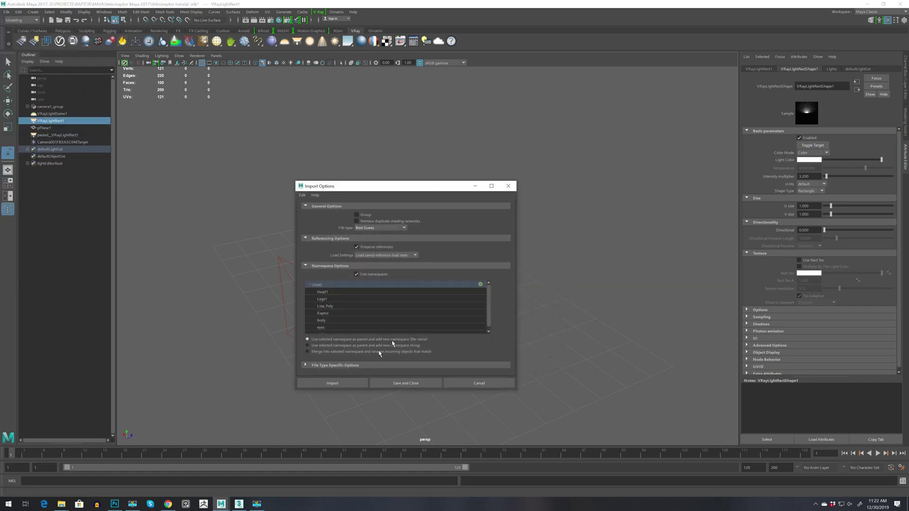
{"action": "left_click", "coordinate": [333, 383]}
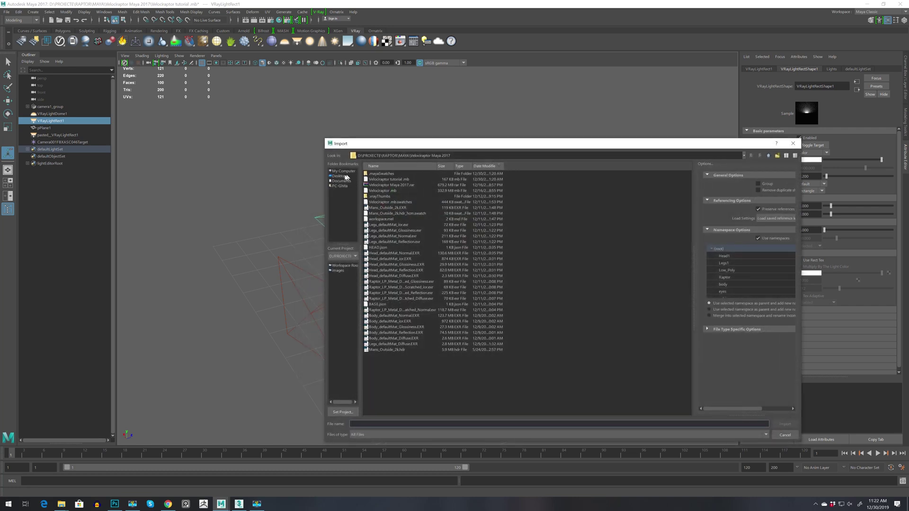
{"action": "left_click", "coordinate": [340, 176]}
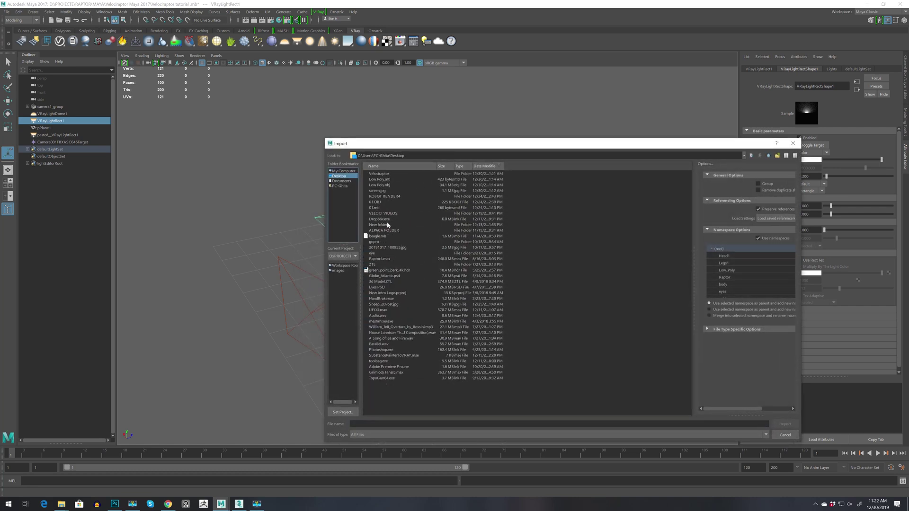
{"action": "left_click", "coordinate": [387, 225]}
{"action": "key", "text": "l"}
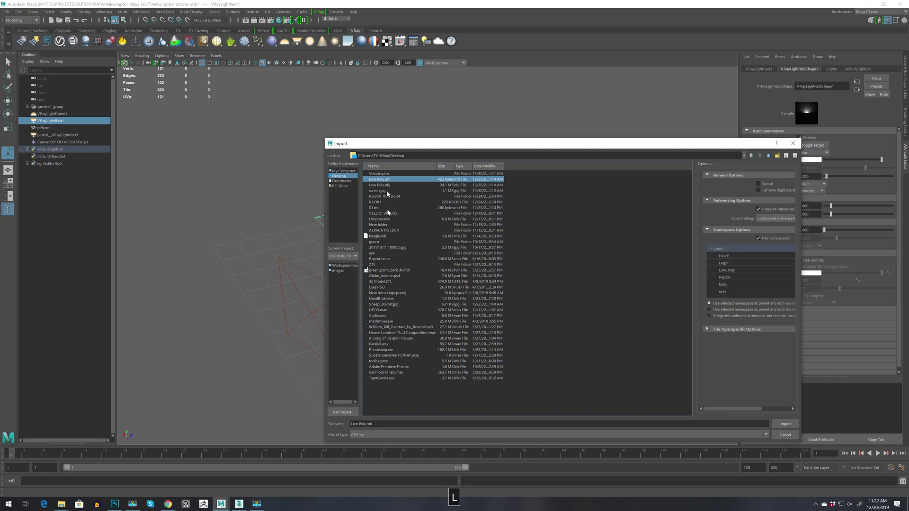
{"action": "double_click", "coordinate": [381, 184]}
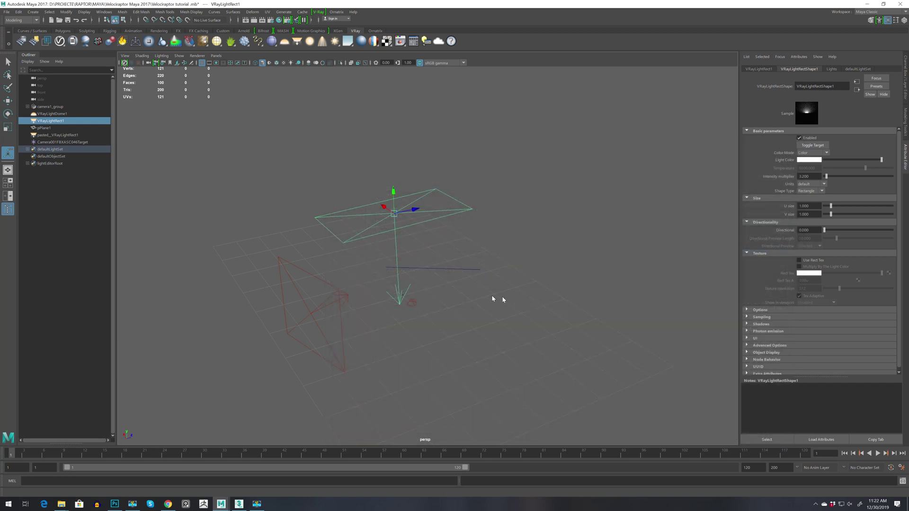
Step: Select both imported meshes, the Cage and the Body, and activate the Move tool
{"action": "scroll", "coordinate": [426, 265], "scroll_direction": "up", "scroll_amount": 5}
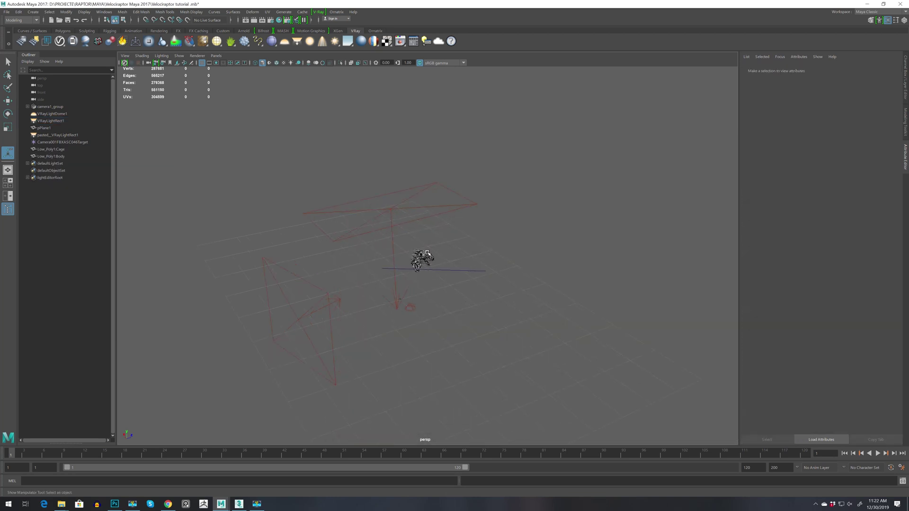
{"action": "left_click", "coordinate": [425, 259]}
{"action": "mouse_move", "coordinate": [524, 251]}
{"action": "left_mouse_down", "text": "alt"}
{"action": "mouse_move", "coordinate": [497, 255]}
{"action": "mouse_move", "coordinate": [516, 256]}
{"action": "left_mouse_up", "text": "alt"}
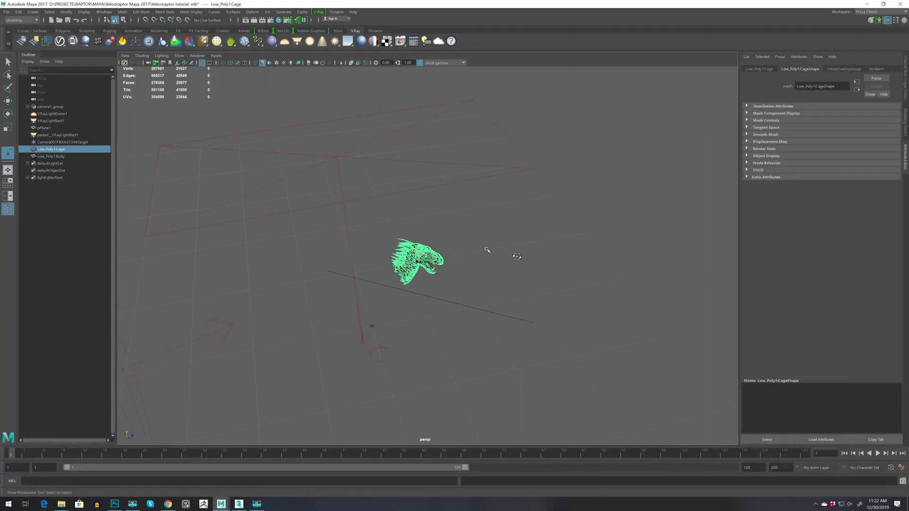
{"action": "left_click_drag", "start_coordinate": [471, 229], "coordinate": [548, 262], "text": "shift"}
{"action": "key", "text": "w"}
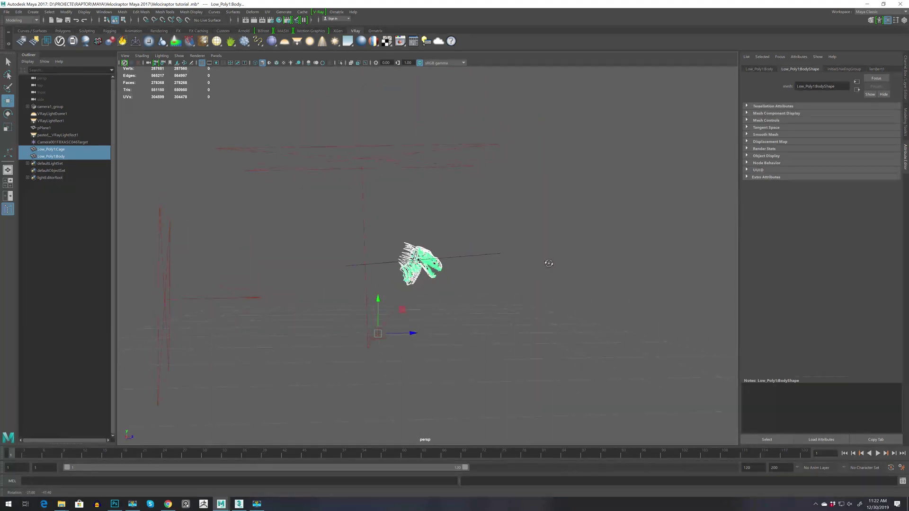
{"action": "left_click_drag", "start_coordinate": [399, 315], "coordinate": [376, 316], "text": "alt"}
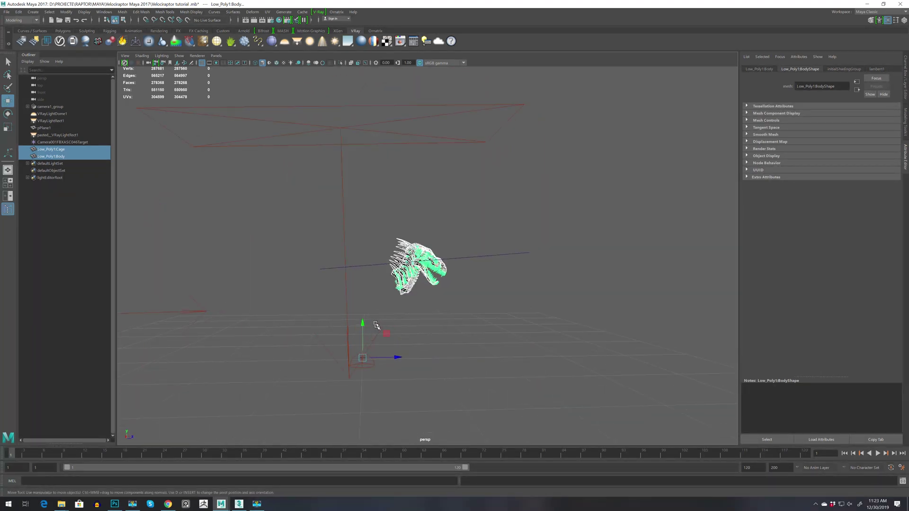
Step: Move the pivot of the two selected meshes up and across to the middle of the raptor head
{"action": "key", "text": "d"}
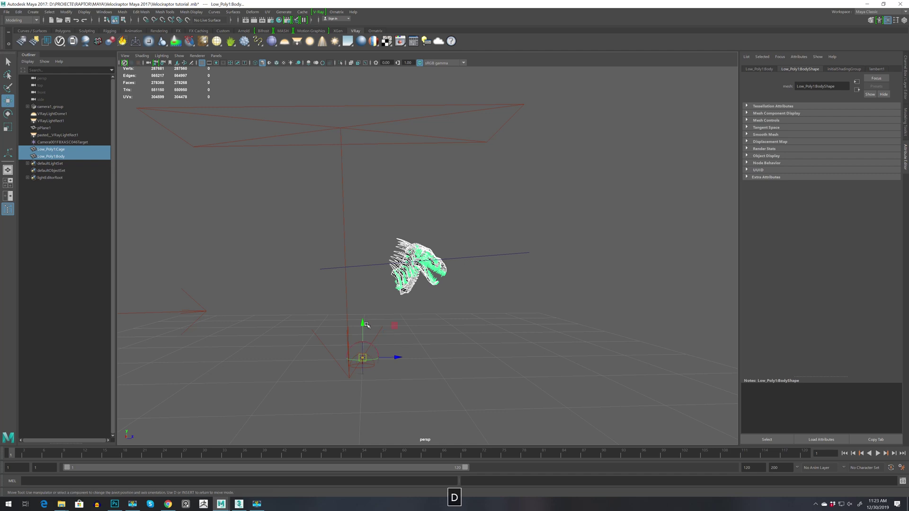
{"action": "left_click_drag", "start_coordinate": [362, 327], "coordinate": [363, 241]}
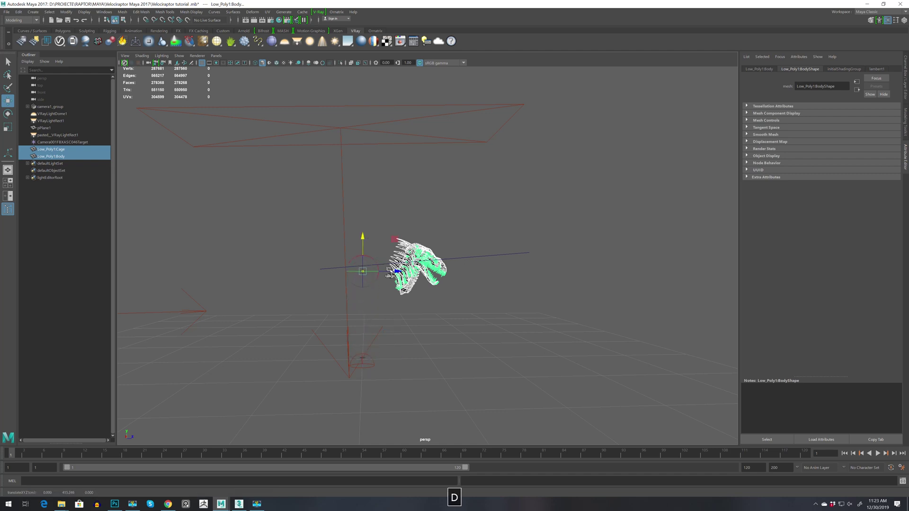
{"action": "left_click_drag", "start_coordinate": [396, 272], "coordinate": [481, 308]}
{"action": "key", "text": "d"}
{"action": "key", "text": "d"}
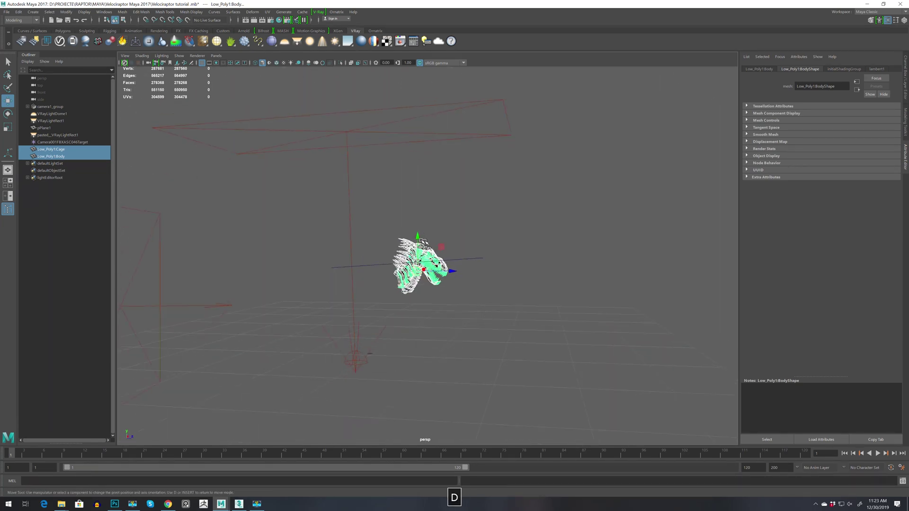
Step: Move both raptor head meshes along the X axis to position them relative to the lights and camera target
{"action": "left_click_drag", "start_coordinate": [537, 254], "coordinate": [497, 270], "text": "alt"}
{"action": "left_click_drag", "start_coordinate": [462, 244], "coordinate": [431, 248]}
{"action": "left_click_drag", "start_coordinate": [357, 316], "coordinate": [405, 289], "text": "alt"}
{"action": "mouse_move", "coordinate": [445, 261]}
{"action": "left_mouse_down", "text": "alt"}
{"action": "mouse_move", "coordinate": [447, 275]}
{"action": "mouse_move", "coordinate": [410, 287]}
{"action": "mouse_move", "coordinate": [457, 282]}
{"action": "mouse_move", "coordinate": [445, 280]}
{"action": "mouse_move", "coordinate": [445, 260]}
{"action": "left_mouse_up", "text": "alt"}
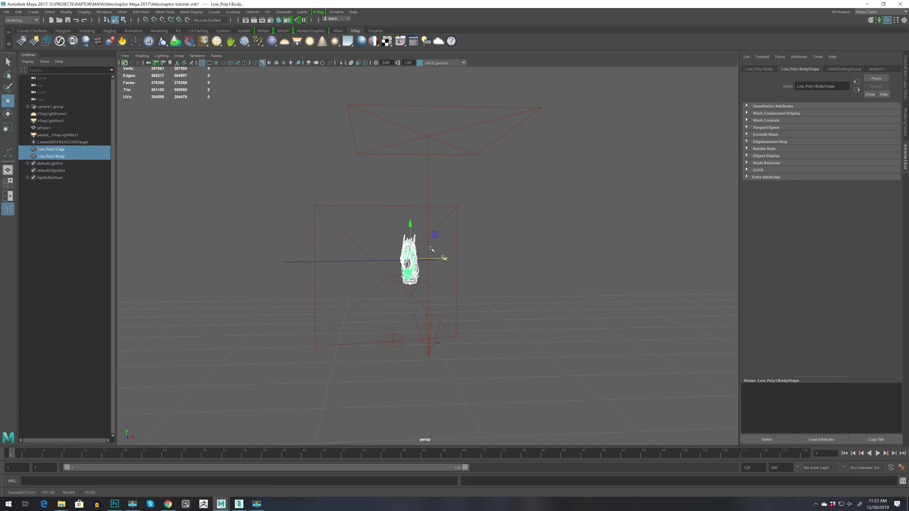
Step: Look at the raptor head through Camera001
{"action": "left_click", "coordinate": [215, 56]}
{"action": "mouse_move", "coordinate": [232, 63]}
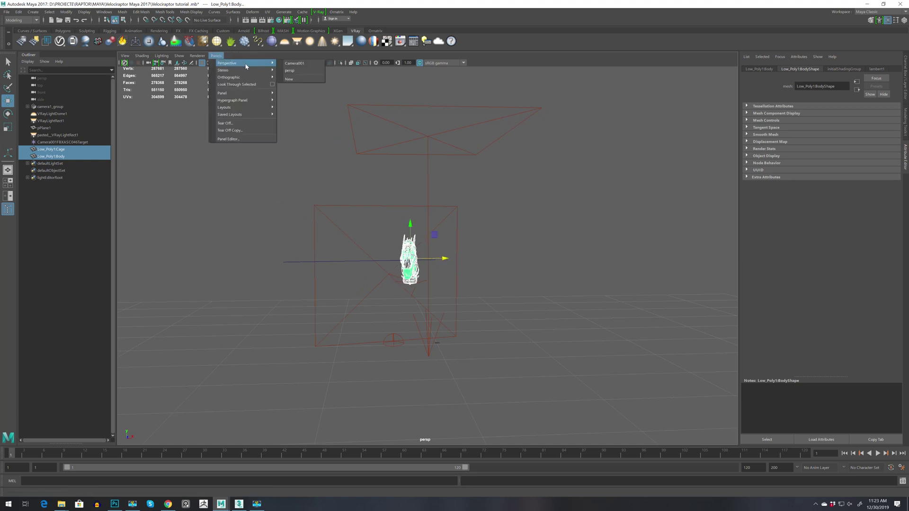
{"action": "left_click", "coordinate": [297, 67]}
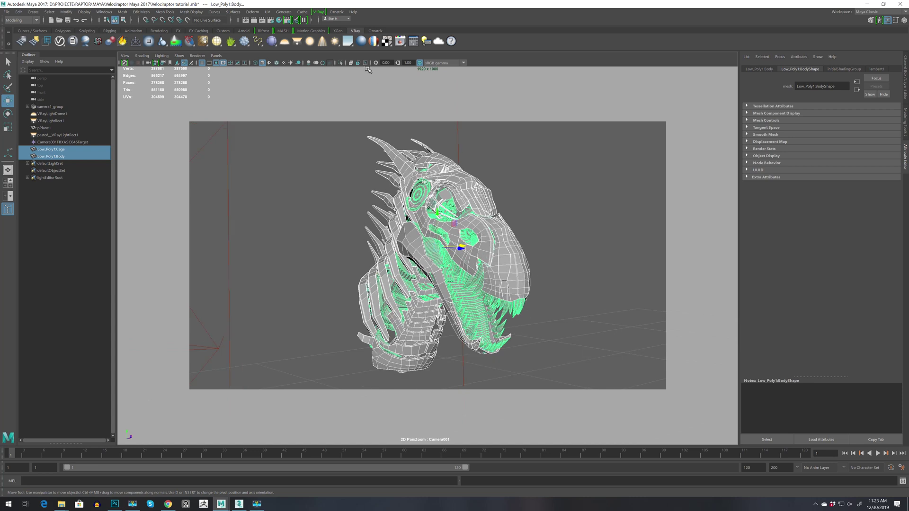
Step: Run a V-Ray test render of the raptor head from Camera001, stop it early and close the frame buffer
{"action": "left_click", "coordinate": [318, 12]}
{"action": "left_click", "coordinate": [325, 24]}
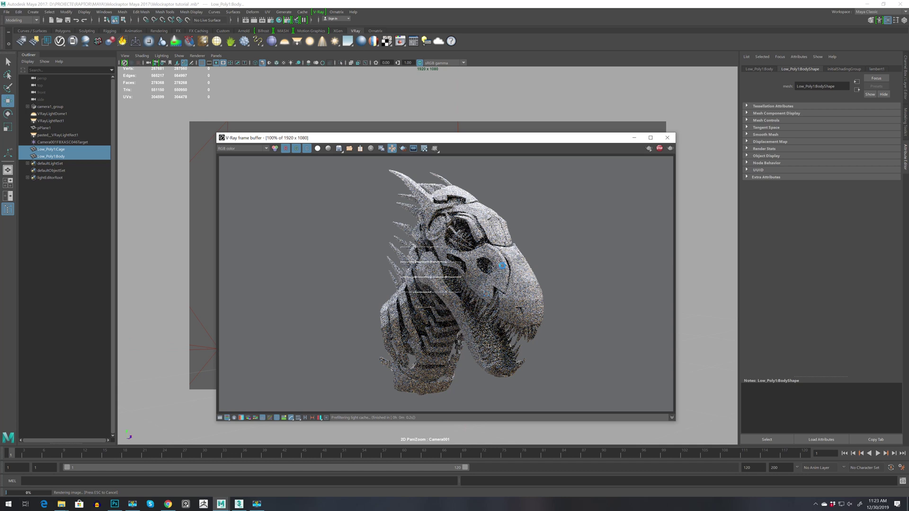
{"action": "key", "text": "Escape"}
{"action": "left_click", "coordinate": [667, 138]}
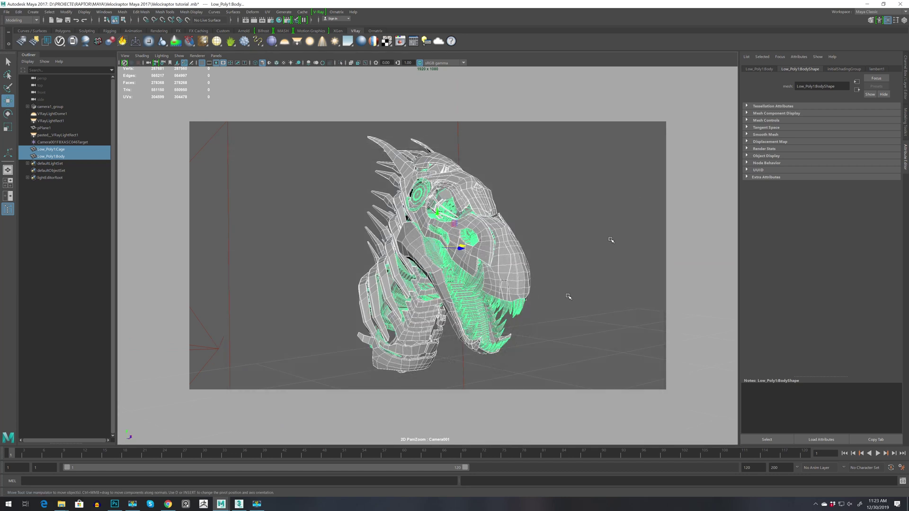
Step: Adjust Camera001's viewing angle, reposition the raptor head within the frame and undo the last change
{"action": "left_click_drag", "start_coordinate": [521, 337], "coordinate": [524, 336], "text": "alt"}
{"action": "middle_click_drag", "start_coordinate": [525, 336], "coordinate": [527, 338], "text": "alt"}
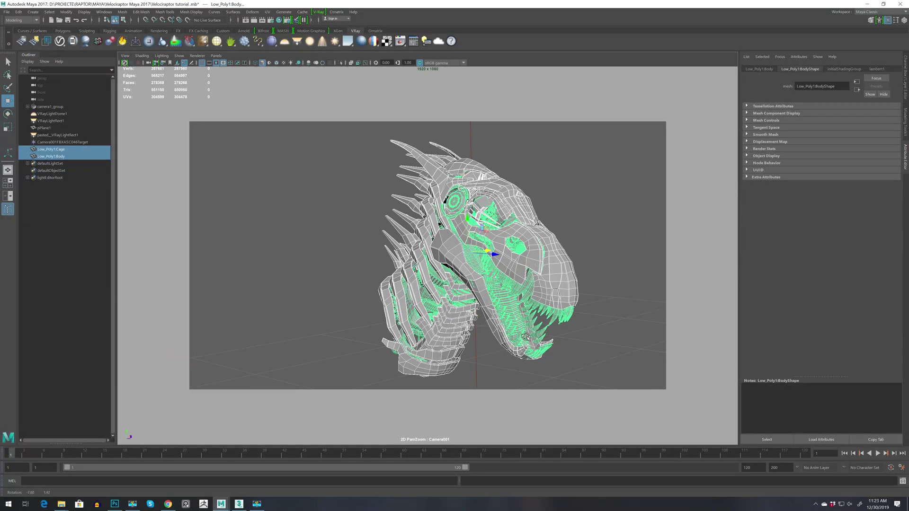
{"action": "left_click_drag", "start_coordinate": [559, 329], "coordinate": [519, 324], "text": "alt"}
{"action": "key", "text": "ctrl+z"}
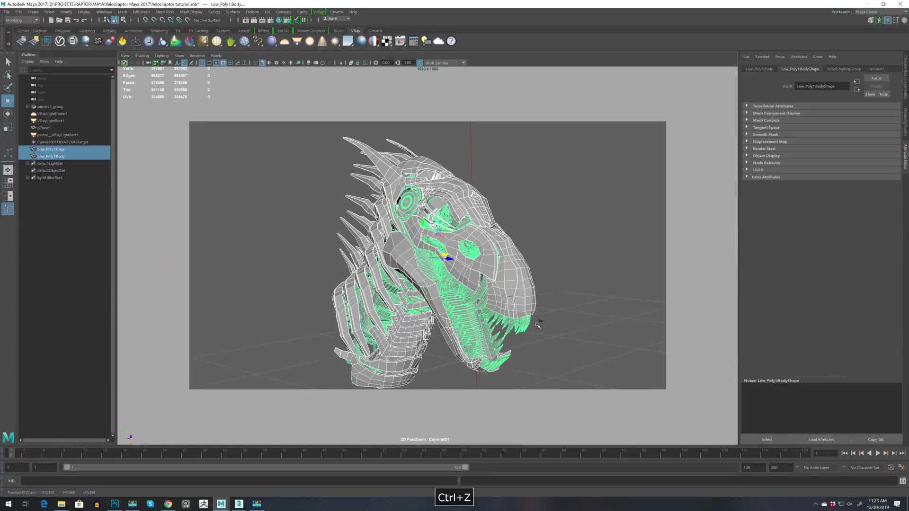
Step: Reframe the raptor head in Camera001 and run a V-Ray test render, stopping it early and closing the frame buffer
{"action": "middle_click_drag", "start_coordinate": [581, 340], "coordinate": [557, 334], "text": "alt"}
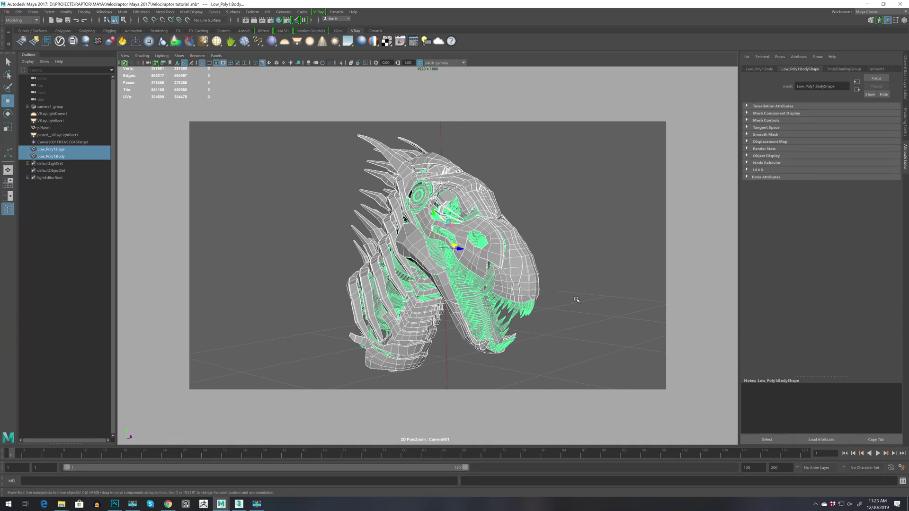
{"action": "left_click", "coordinate": [487, 189]}
{"action": "left_click", "coordinate": [320, 12]}
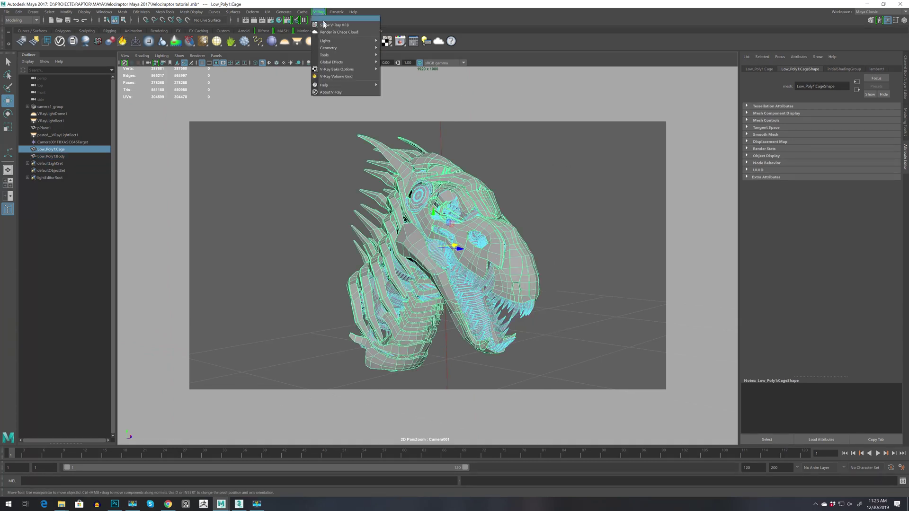
{"action": "left_click", "coordinate": [325, 25]}
{"action": "left_click", "coordinate": [670, 150]}
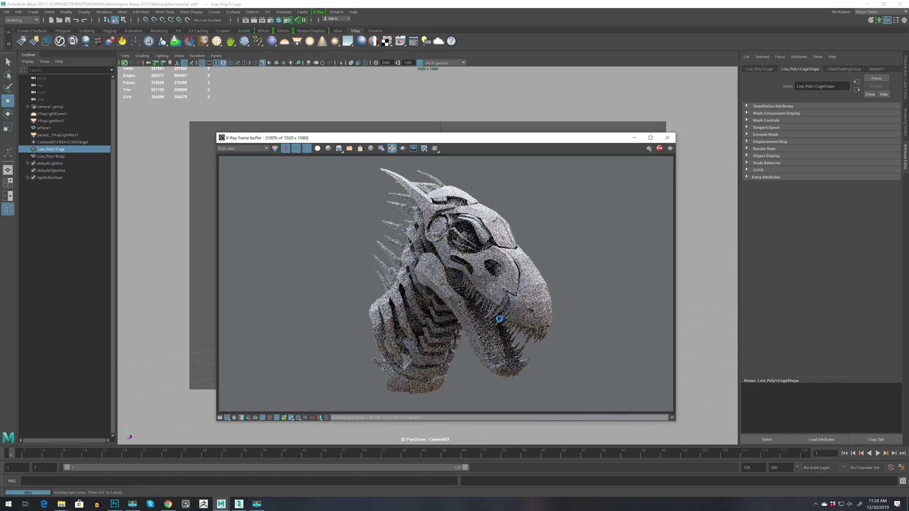
{"action": "key", "text": "Escape"}
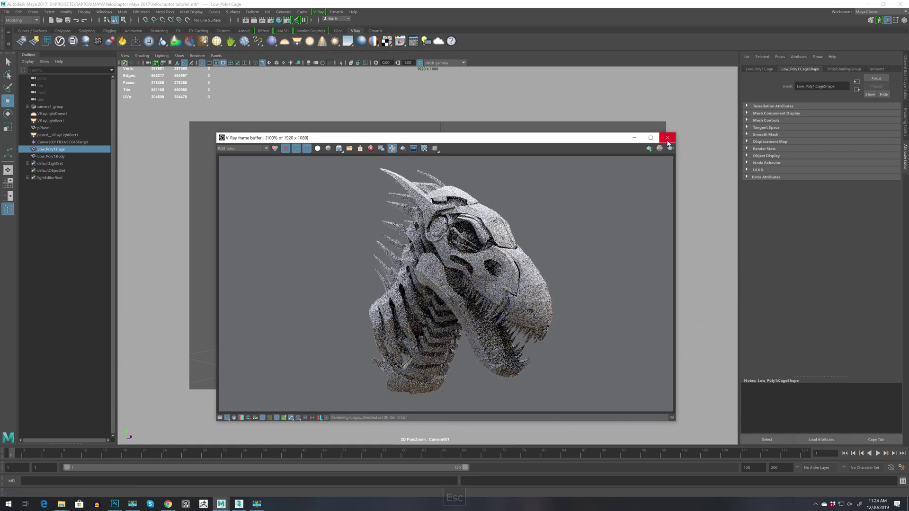
{"action": "left_click", "coordinate": [668, 137]}
{"action": "left_click", "coordinate": [477, 186]}
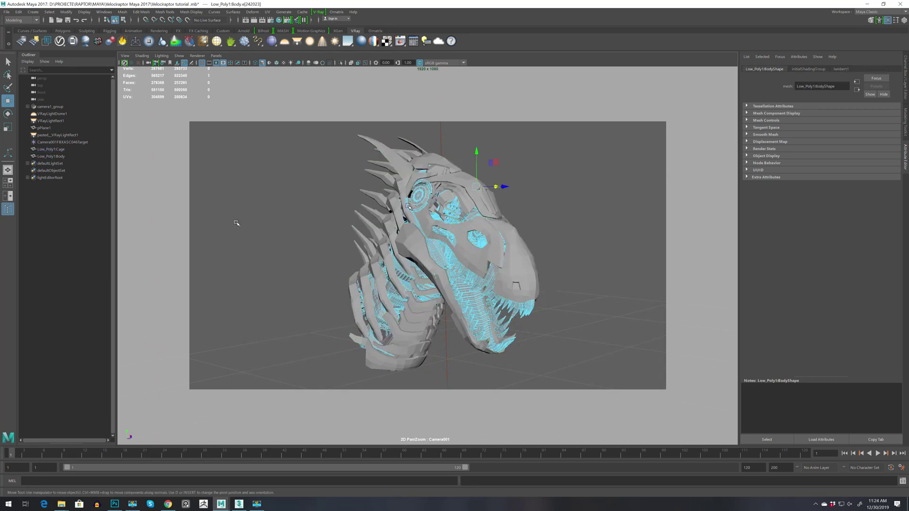
{"action": "left_click", "coordinate": [523, 260]}
{"action": "key", "text": "F11"}
{"action": "left_click", "coordinate": [492, 286]}
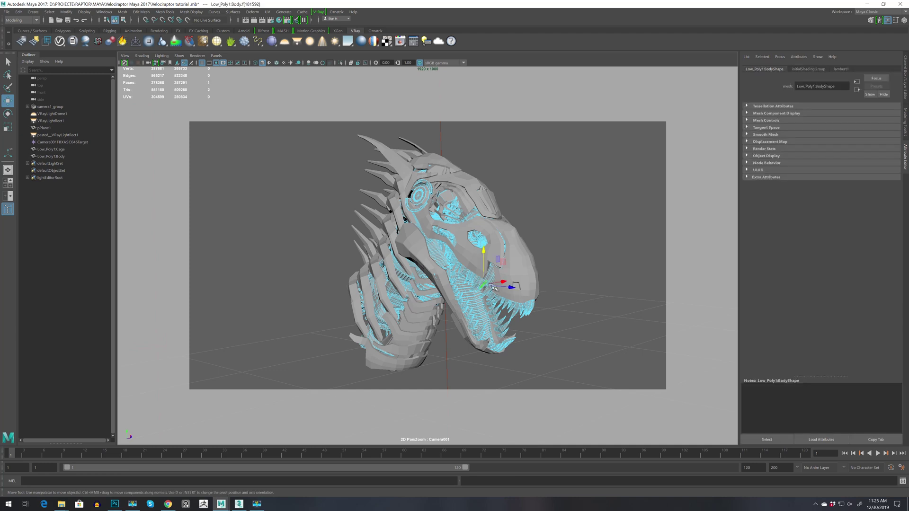
{"action": "left_click_drag", "start_coordinate": [501, 288], "coordinate": [580, 291]}
{"action": "key", "text": "ctrl+z"}
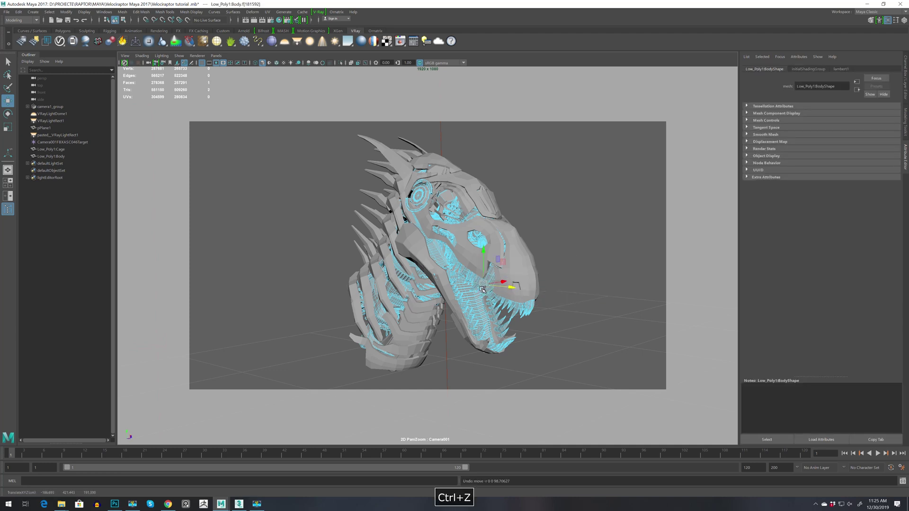
{"action": "right_click_drag", "start_coordinate": [483, 289], "coordinate": [518, 275]}
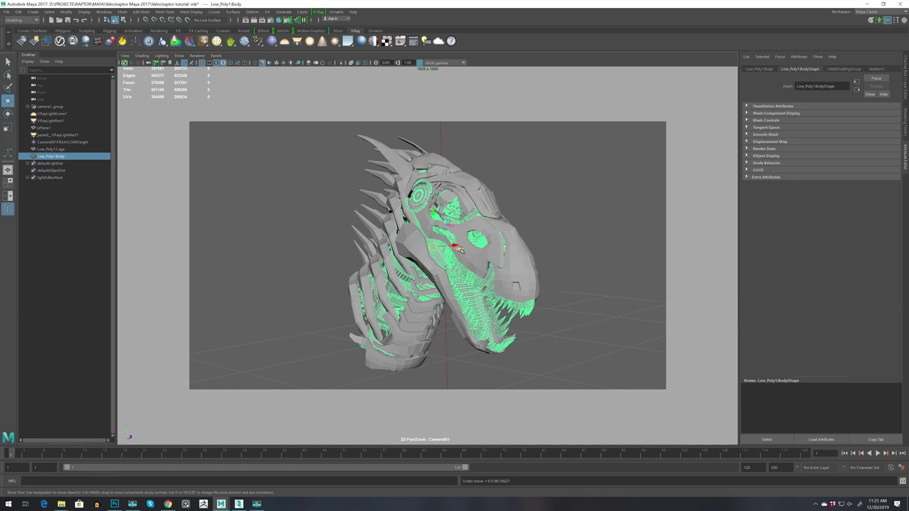
{"action": "key", "text": "ctrl+z"}
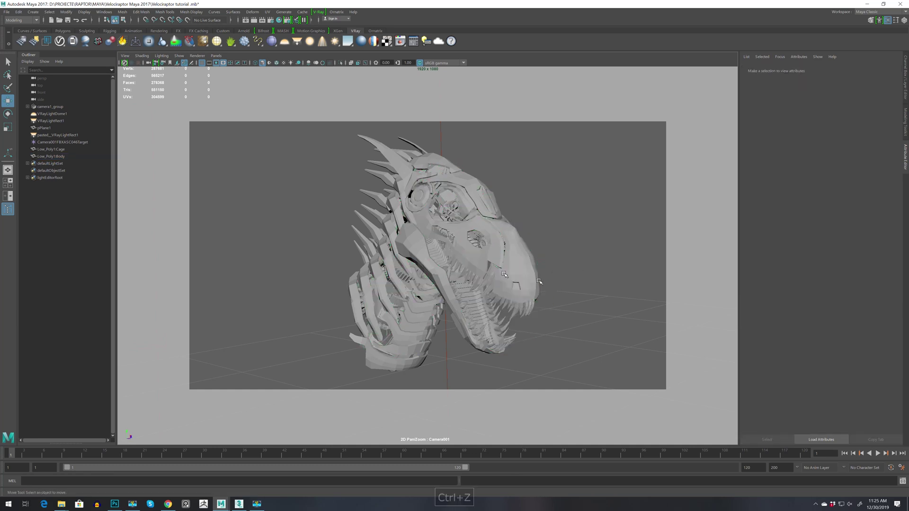
Step: Smooth the raptor's outer cage mesh with exponential OpenSubdiv Catmull-Clark subdivision and set its divisions to 2
{"action": "left_click", "coordinate": [510, 245]}
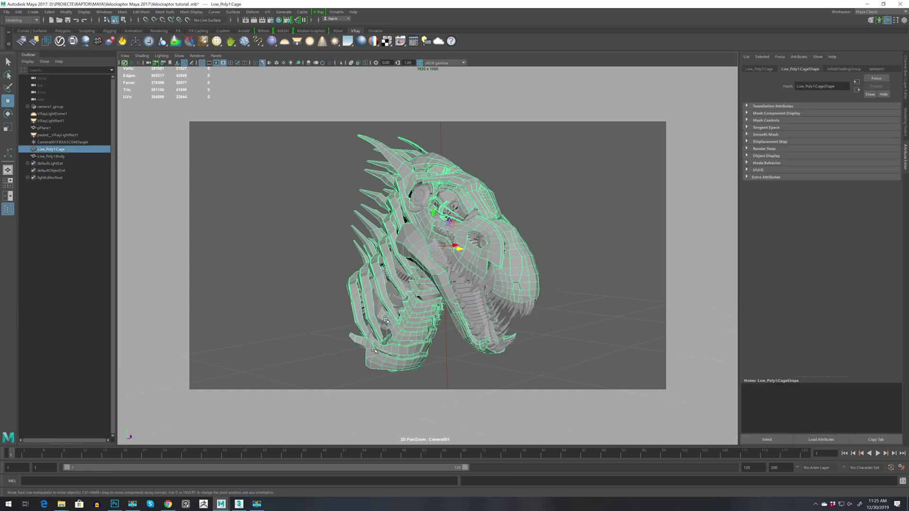
{"action": "left_click", "coordinate": [122, 13]}
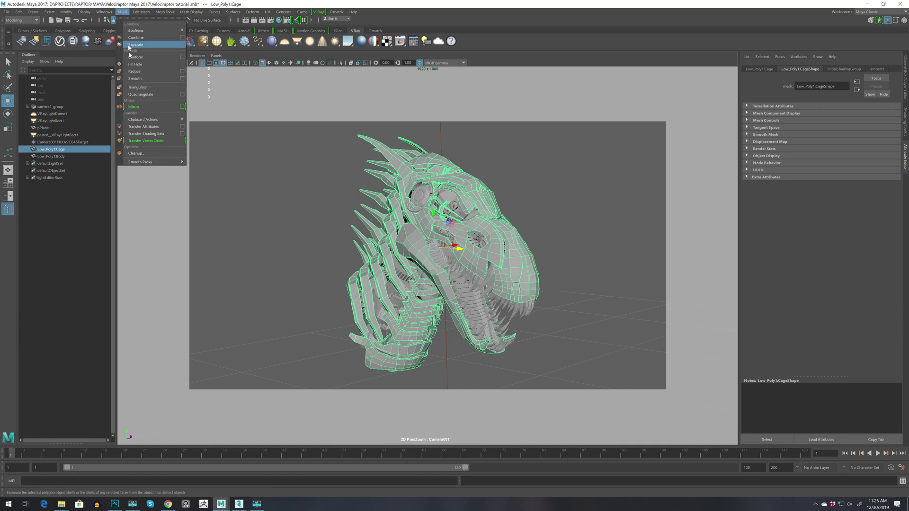
{"action": "left_click", "coordinate": [181, 79]}
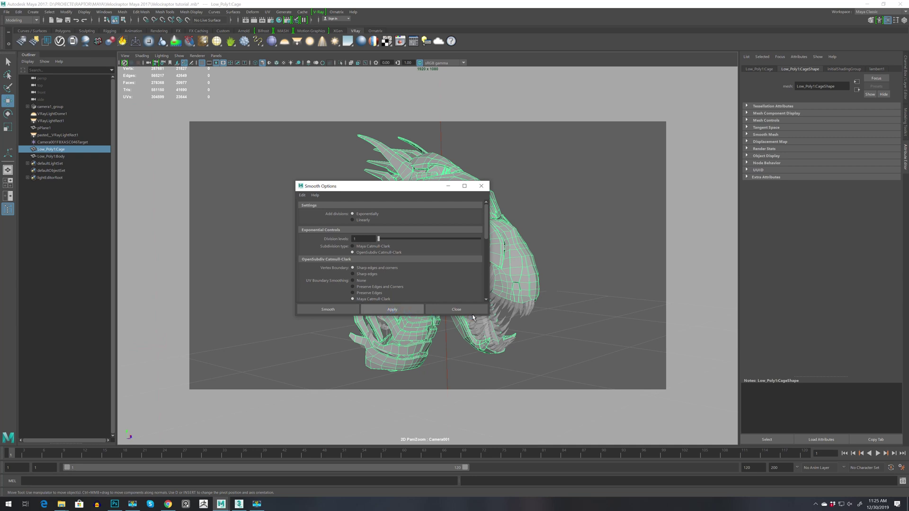
{"action": "left_click", "coordinate": [391, 309]}
{"action": "left_click", "coordinate": [464, 310]}
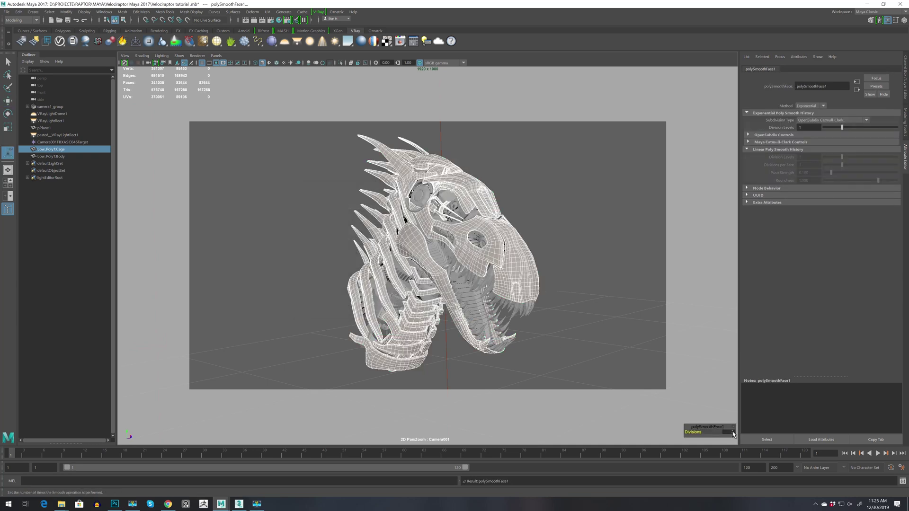
{"action": "left_click", "coordinate": [734, 434]}
{"action": "key", "text": "Return"}
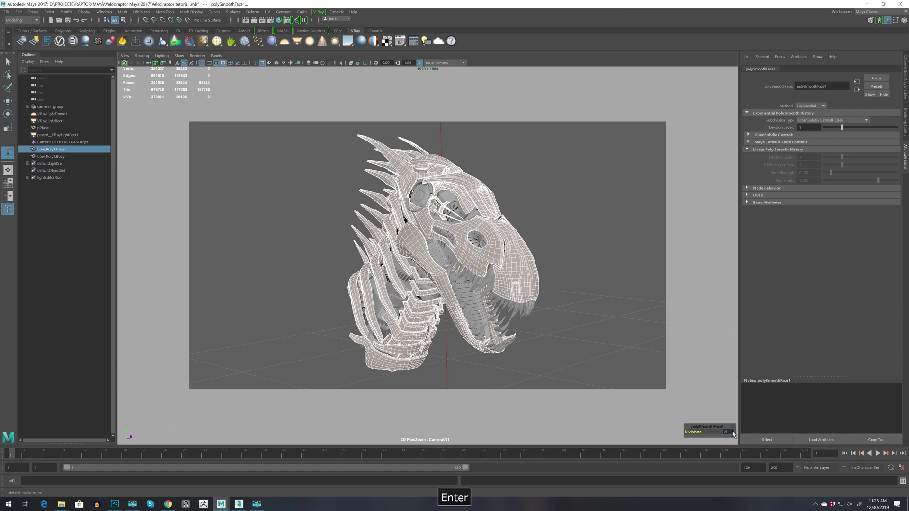
Step: Smooth the raptor's inner body mesh with one exponential OpenSubdiv Catmull-Clark division level
{"action": "left_click", "coordinate": [469, 316]}
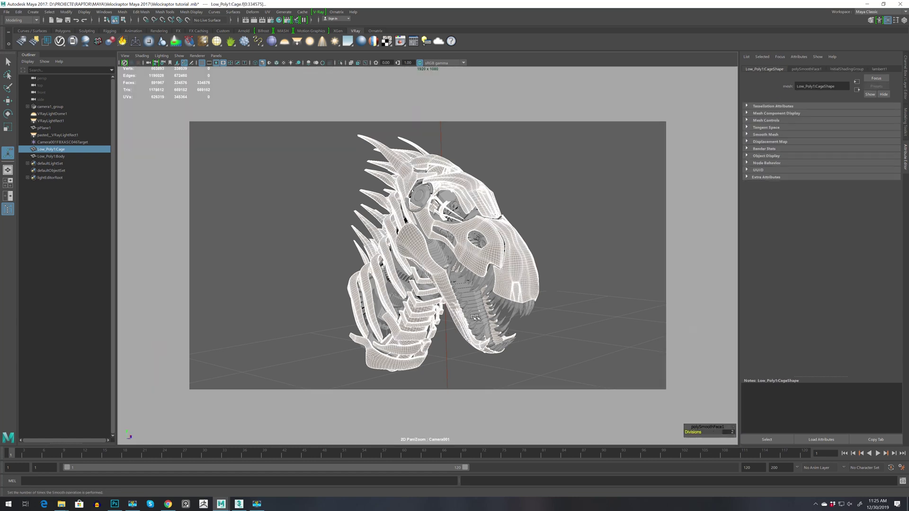
{"action": "left_click", "coordinate": [122, 12]}
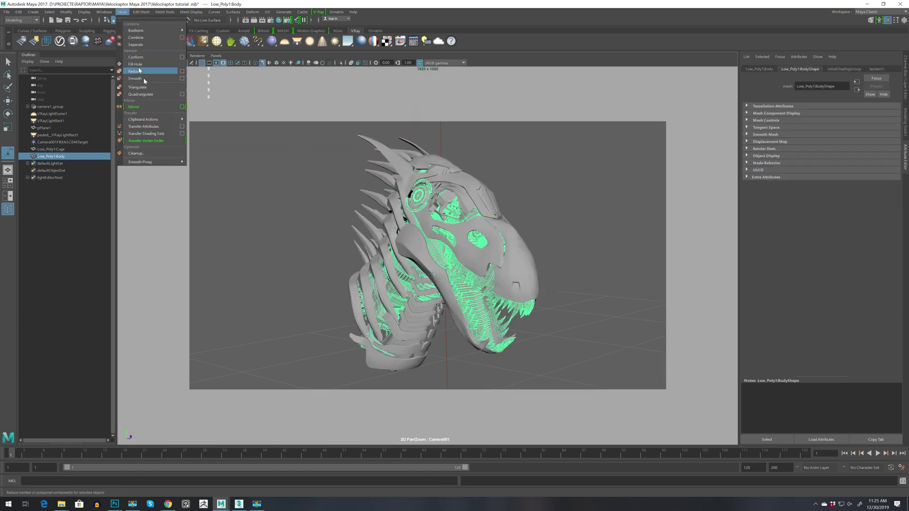
{"action": "left_click", "coordinate": [182, 78]}
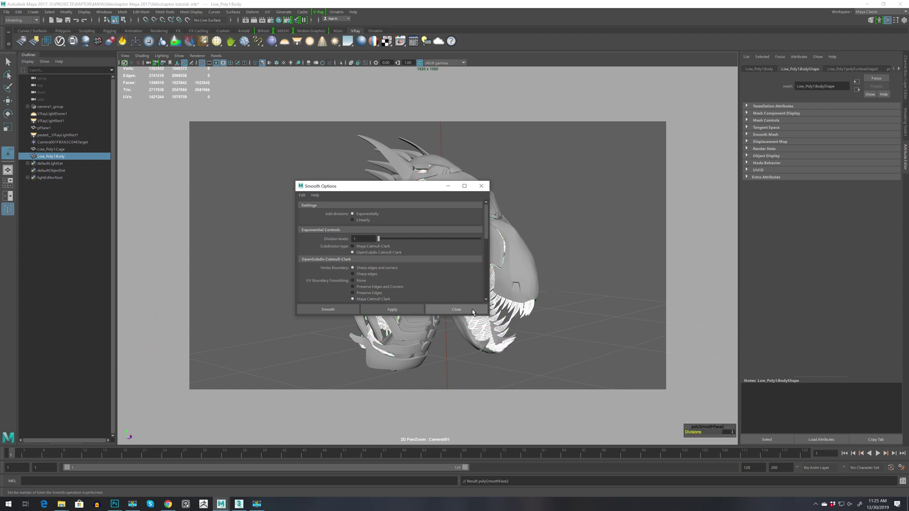
{"action": "left_click", "coordinate": [457, 309]}
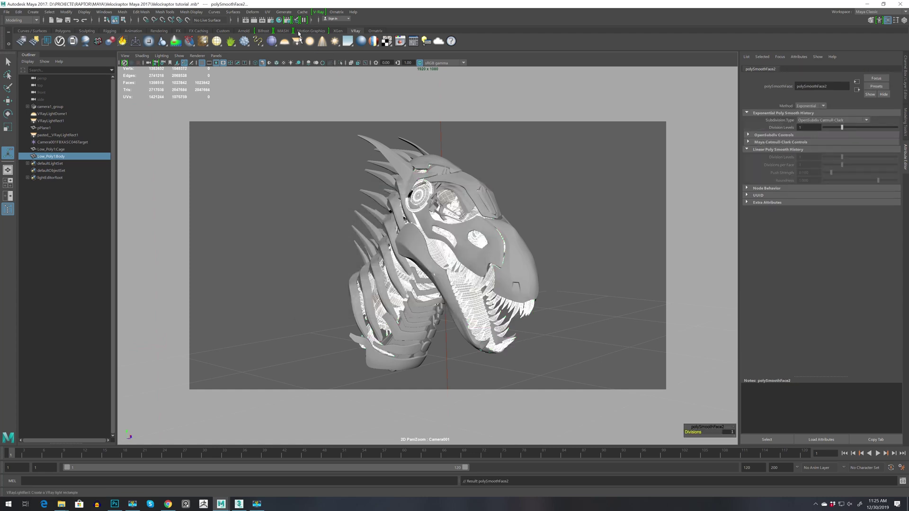
Step: Run a V-Ray render of the smoothed raptor head from Camera001
{"action": "left_click", "coordinate": [316, 14]}
{"action": "left_click", "coordinate": [332, 24]}
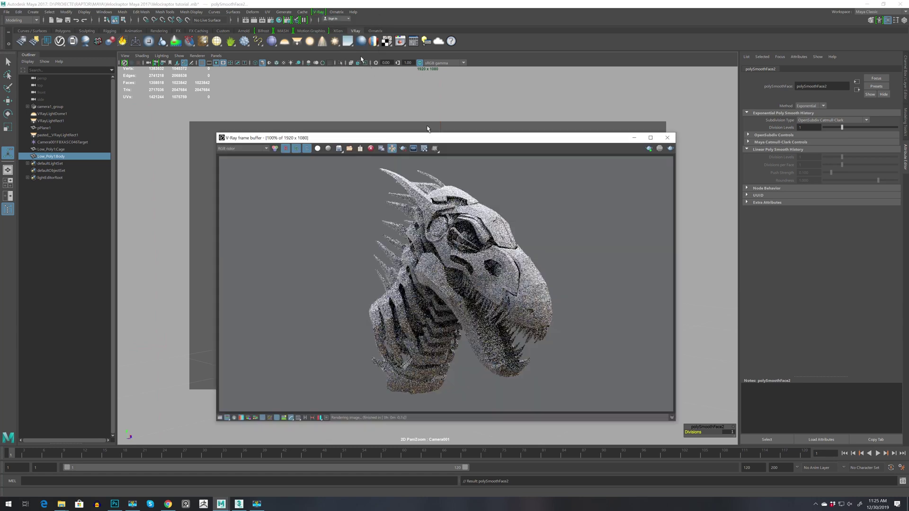
{"action": "left_click", "coordinate": [670, 148]}
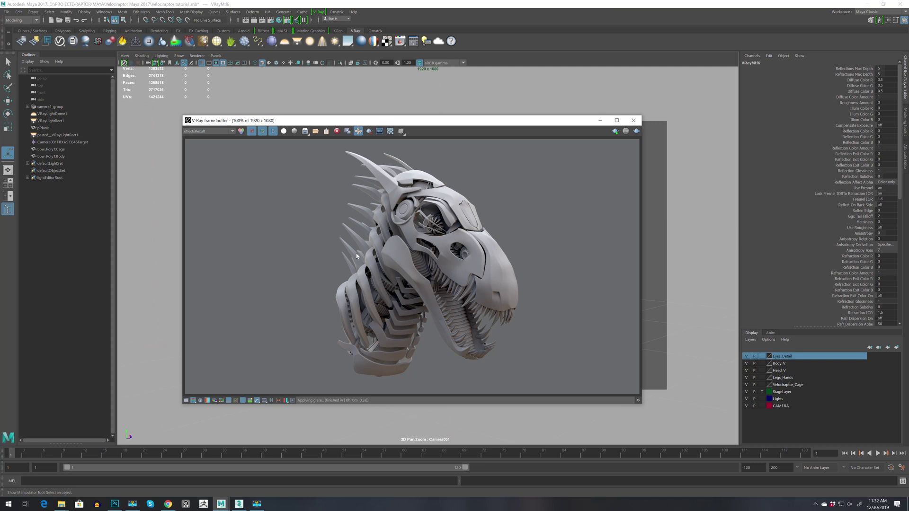
Step: Examine the neck, jaw and teeth of the rendered raptor head up close, and close the frame buffer
{"action": "scroll", "coordinate": [360, 258], "scroll_direction": "up", "scroll_amount": 1}
{"action": "middle_click_drag", "start_coordinate": [430, 194], "coordinate": [346, 292]}
{"action": "middle_click_drag", "start_coordinate": [492, 334], "coordinate": [471, 323]}
{"action": "scroll", "coordinate": [467, 325], "scroll_direction": "down", "scroll_amount": 1}
{"action": "scroll", "coordinate": [403, 348], "scroll_direction": "up", "scroll_amount": 1}
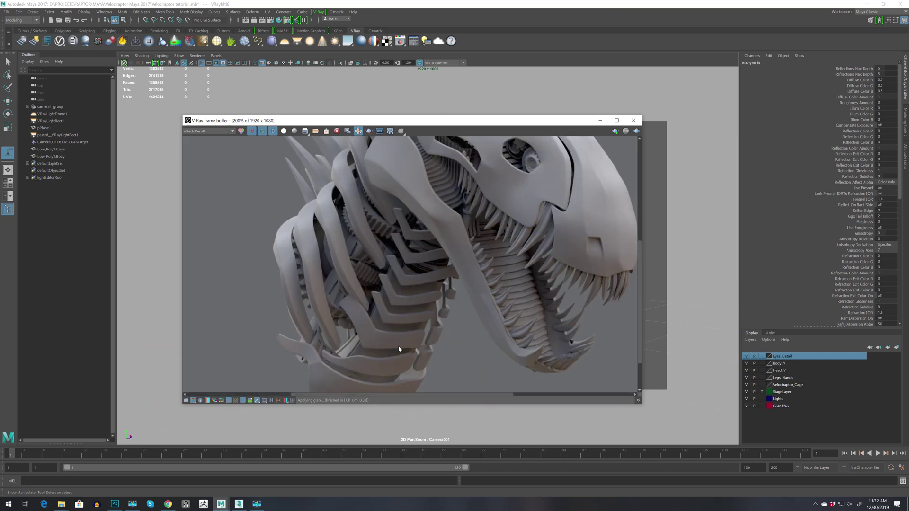
{"action": "scroll", "coordinate": [404, 348], "scroll_direction": "down", "scroll_amount": 1}
{"action": "left_click", "coordinate": [634, 121]}
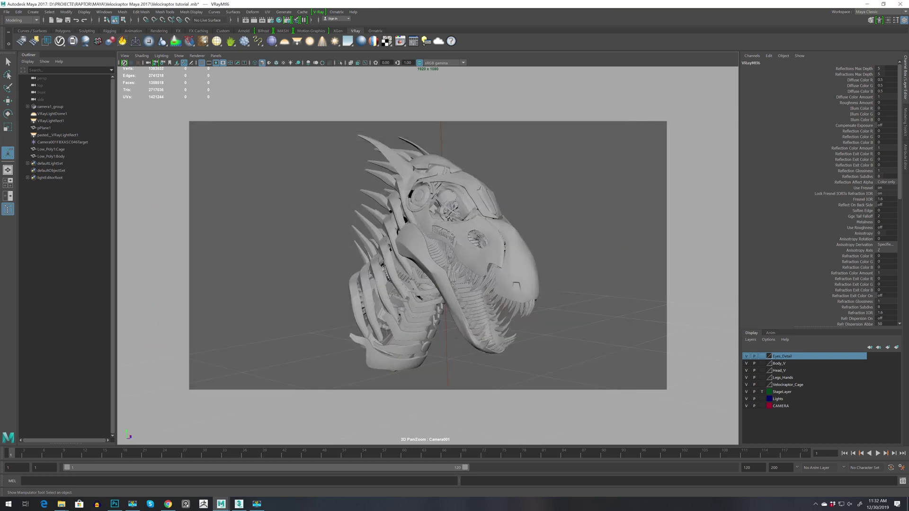
Step: Look at the CAGE and INTERIOR subfolders of the Velociraptor folder in File Explorer
{"action": "left_click_drag", "start_coordinate": [907, 76], "coordinate": [560, 151]}
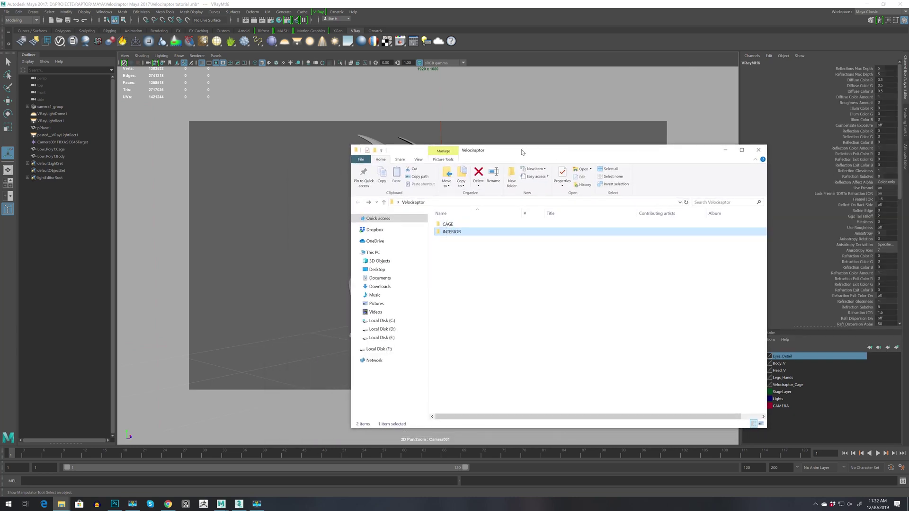
{"action": "left_click_drag", "start_coordinate": [517, 154], "coordinate": [907, 52]}
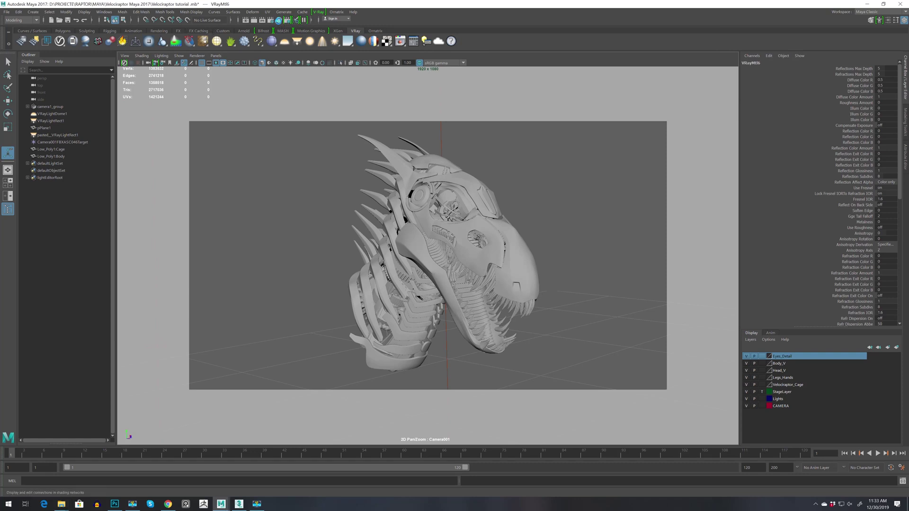
Step: Open the Hypershade and enlarge it to fill the screen
{"action": "left_click", "coordinate": [279, 20]}
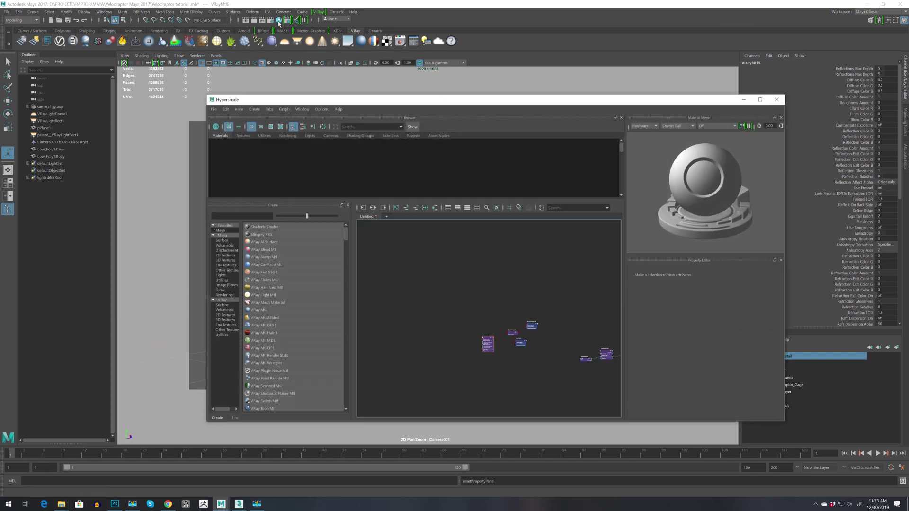
{"action": "left_click_drag", "start_coordinate": [546, 101], "coordinate": [419, 92]}
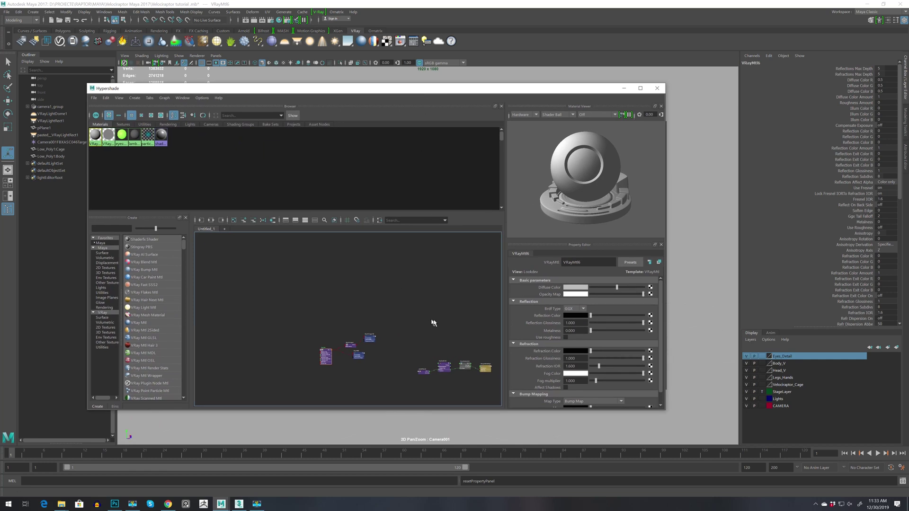
{"action": "left_click", "coordinate": [643, 89]}
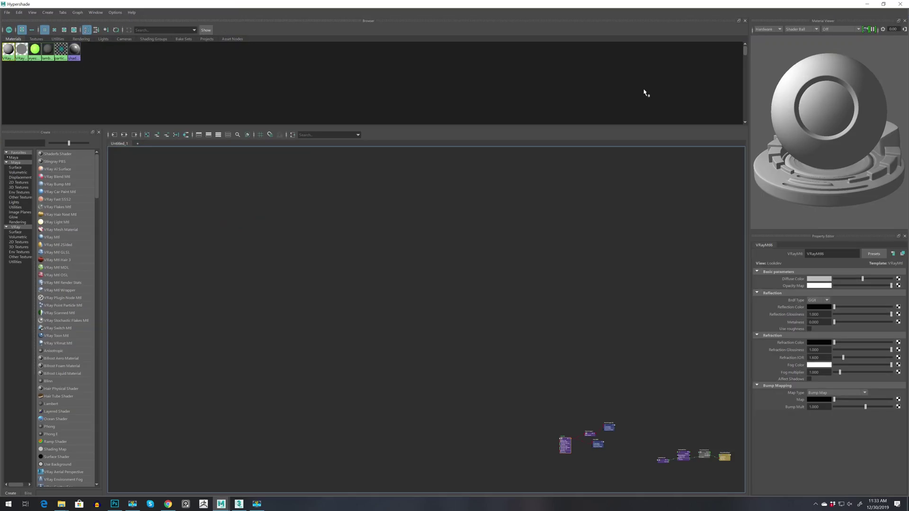
Step: Examine the existing material and dome light texture node networks in the Hypershade work area
{"action": "middle_click_drag", "start_coordinate": [492, 295], "coordinate": [252, 134], "text": "alt"}
{"action": "middle_click_drag", "start_coordinate": [433, 249], "coordinate": [320, 199], "text": "alt"}
{"action": "scroll", "coordinate": [387, 256], "scroll_direction": "up", "scroll_amount": 3}
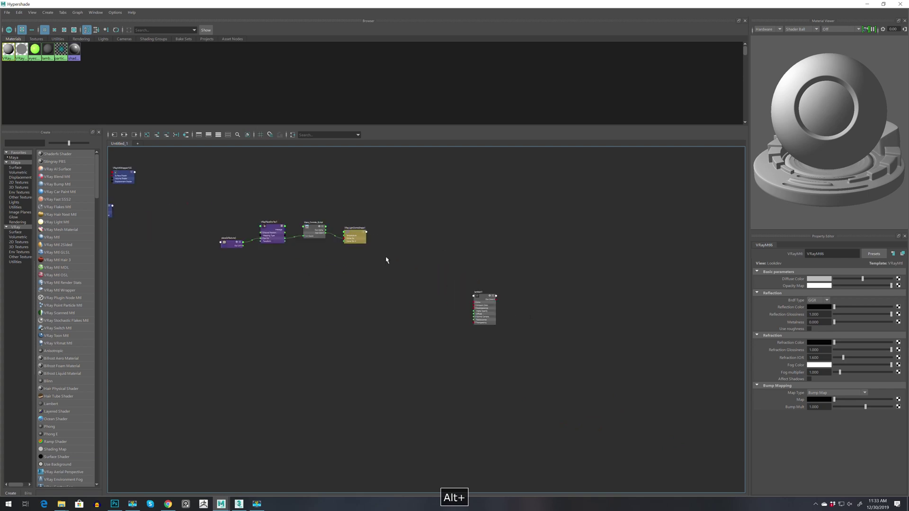
{"action": "scroll", "coordinate": [345, 239], "scroll_direction": "up", "scroll_amount": 6}
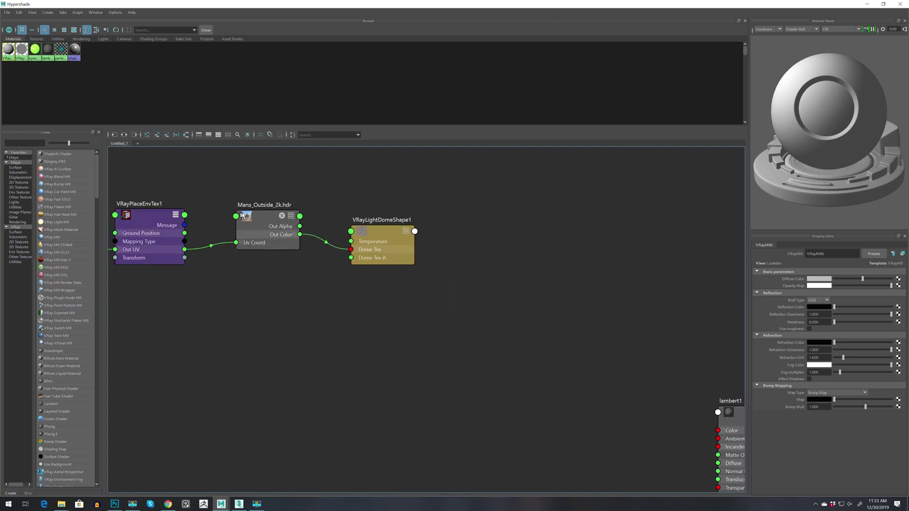
{"action": "scroll", "coordinate": [282, 239], "scroll_direction": "down", "scroll_amount": 6}
{"action": "middle_click_drag", "start_coordinate": [229, 199], "coordinate": [456, 279], "text": "alt"}
{"action": "scroll", "coordinate": [306, 272], "scroll_direction": "up", "scroll_amount": 4}
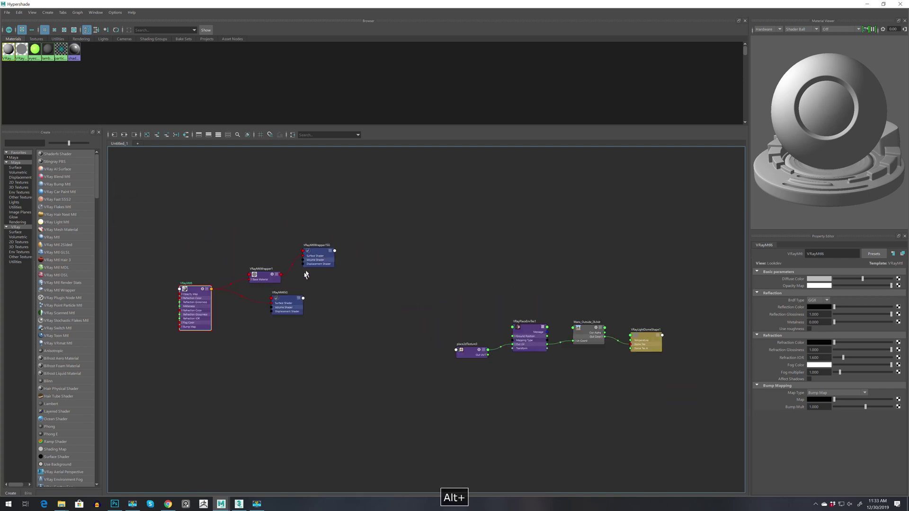
{"action": "scroll", "coordinate": [322, 238], "scroll_direction": "down", "scroll_amount": 4}
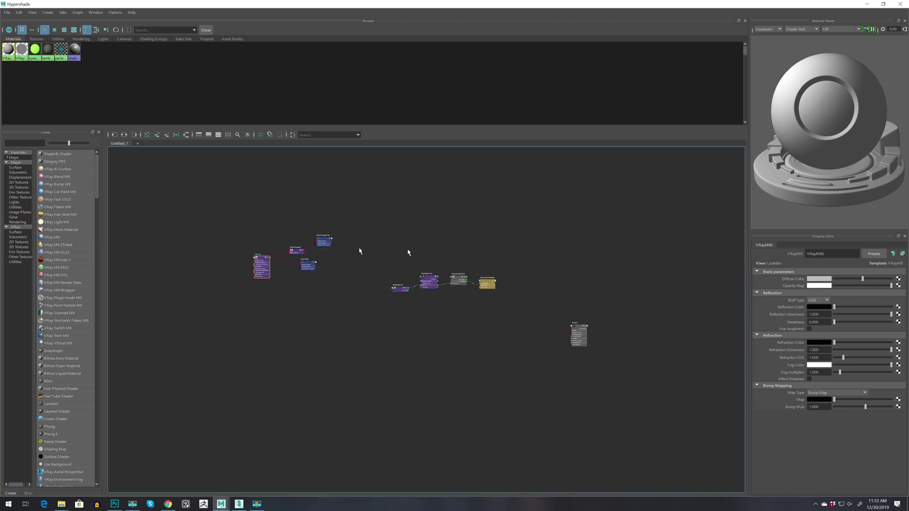
{"action": "middle_click_drag", "start_coordinate": [455, 289], "coordinate": [415, 261], "text": "alt"}
{"action": "scroll", "coordinate": [400, 284], "scroll_direction": "up", "scroll_amount": 2}
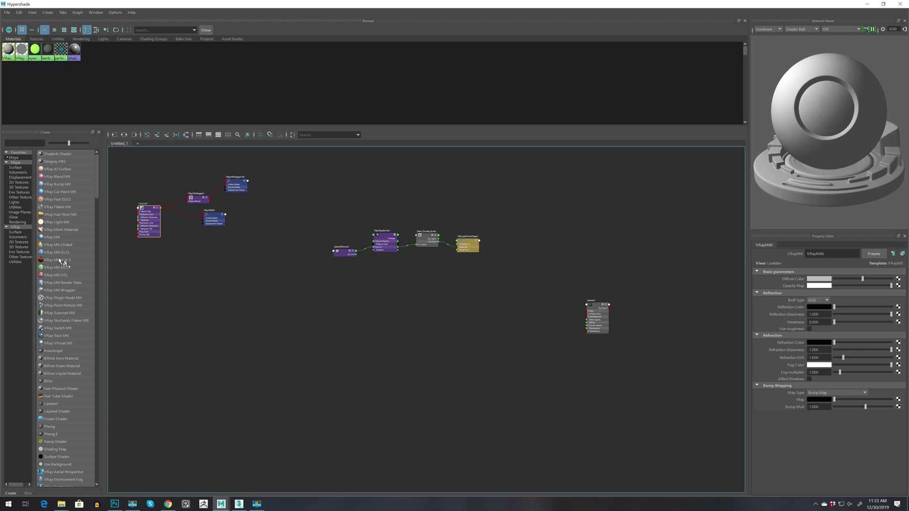
Step: Create a VRay Mtl material and move its material and shading group nodes together within the work area
{"action": "left_click", "coordinate": [53, 239]}
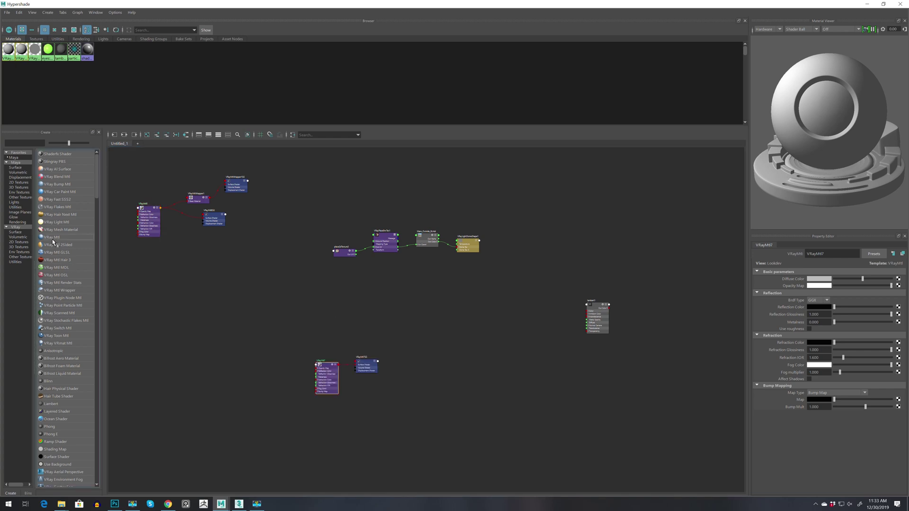
{"action": "scroll", "coordinate": [262, 359], "scroll_direction": "up", "scroll_amount": 3}
{"action": "middle_click_drag", "start_coordinate": [319, 384], "coordinate": [300, 324], "text": "alt"}
{"action": "left_click_drag", "start_coordinate": [313, 240], "coordinate": [538, 378]}
{"action": "left_click_drag", "start_coordinate": [377, 314], "coordinate": [381, 299]}
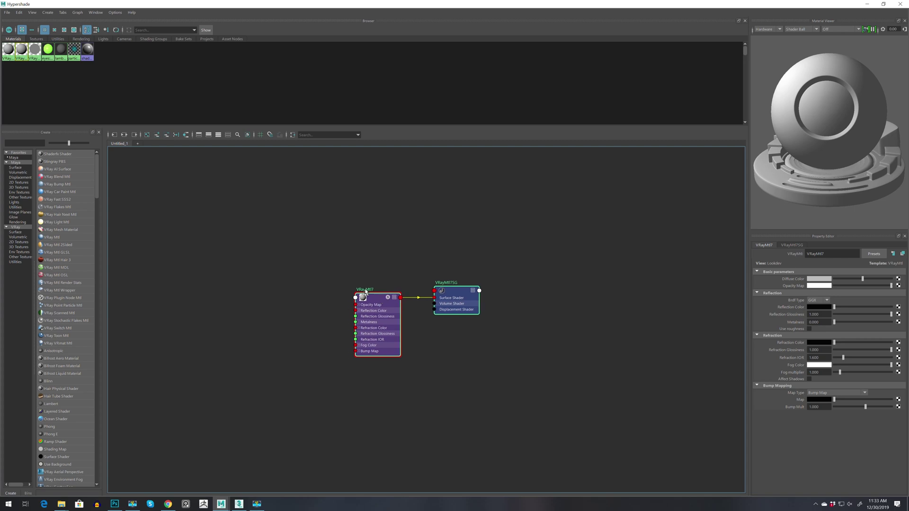
Step: Rename the new V-Ray material node as Cage_Mtl
{"action": "double_click", "coordinate": [364, 289]}
{"action": "type", "text": "C"}
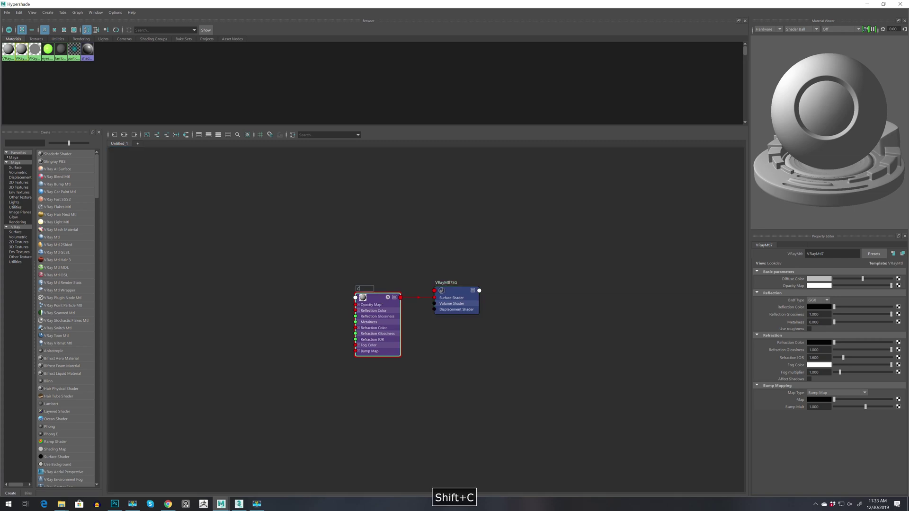
{"action": "type", "text": "age Mtl"}
{"action": "key", "text": "Return"}
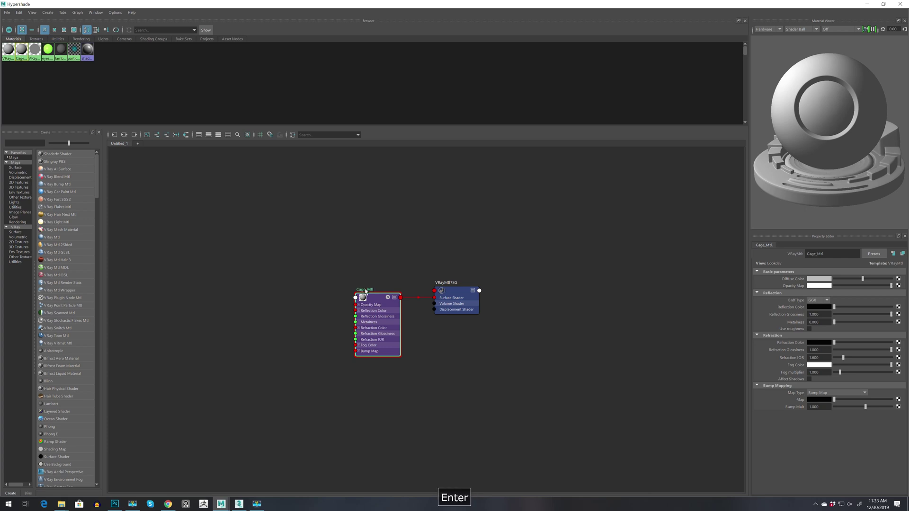
Step: Bring the six Cage texture images (Diffuse, Glossiness, Height, ior, Normal, Reflection) from the CAGE folder into the Hypershade work area
{"action": "left_click", "coordinate": [61, 504]}
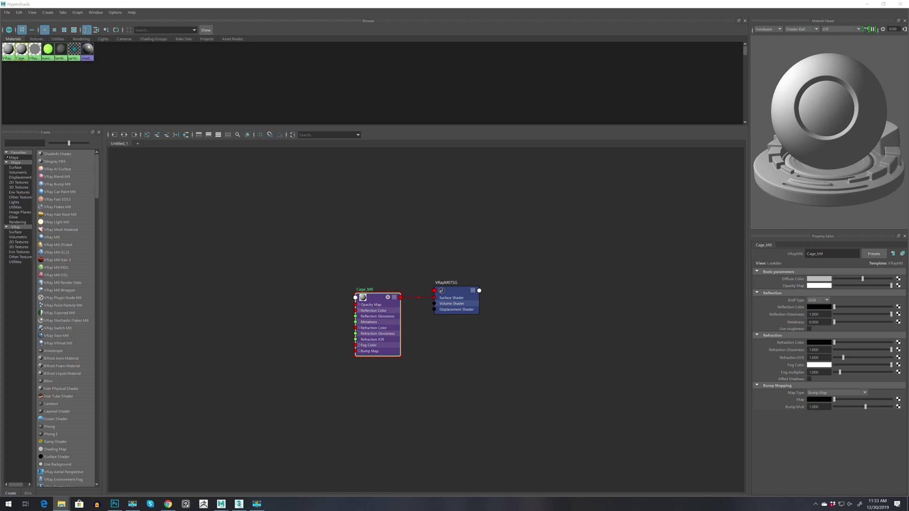
{"action": "left_click_drag", "start_coordinate": [908, 76], "coordinate": [638, 134]}
{"action": "left_click_drag", "start_coordinate": [745, 280], "coordinate": [246, 417]}
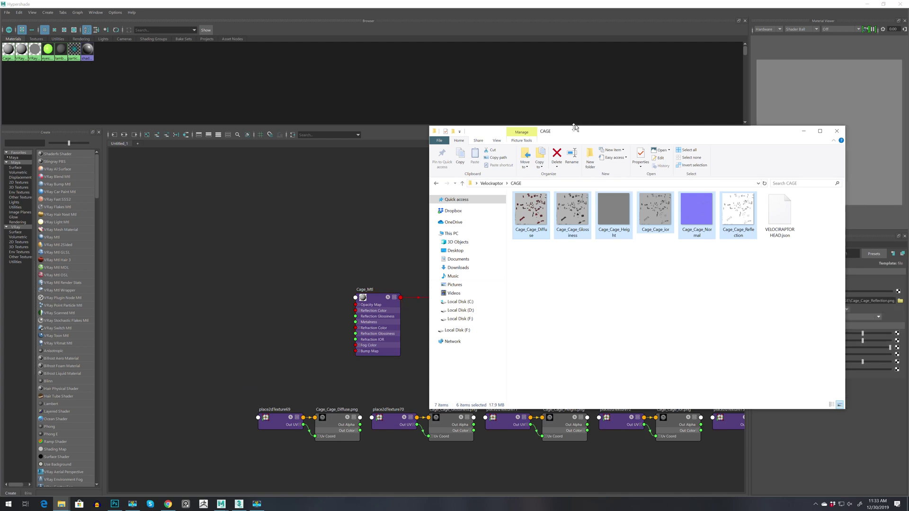
{"action": "left_click_drag", "start_coordinate": [574, 132], "coordinate": [908, 137]}
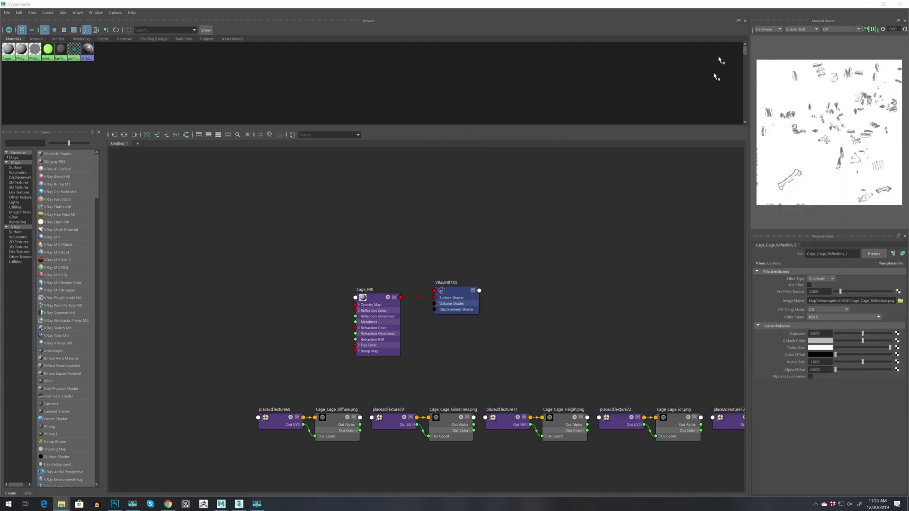
Step: Place the Cage Diffuse and Glossiness file nodes, with their place2dTexture nodes, on the input side of Cage_Mtl
{"action": "scroll", "coordinate": [474, 424], "scroll_direction": "down", "scroll_amount": 2}
{"action": "left_click", "coordinate": [251, 389]}
{"action": "scroll", "coordinate": [384, 439], "scroll_direction": "up", "scroll_amount": 6}
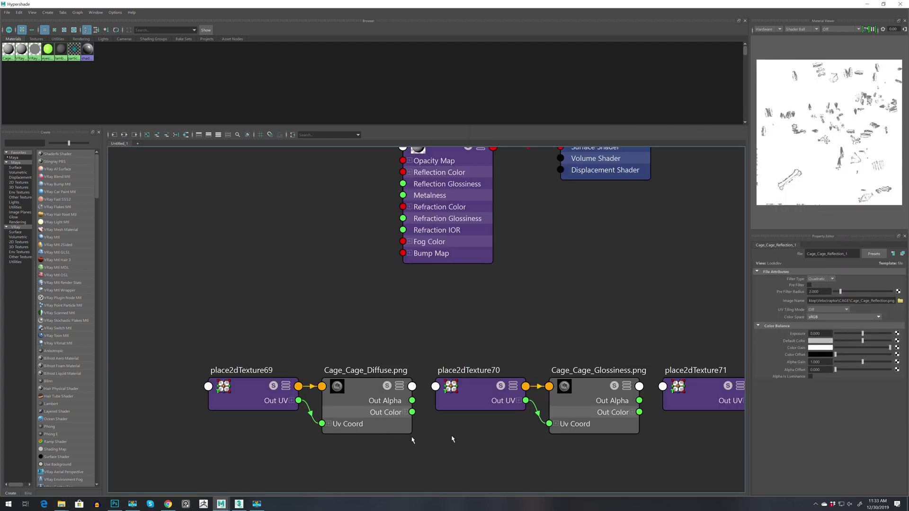
{"action": "scroll", "coordinate": [452, 437], "scroll_direction": "down", "scroll_amount": 4}
{"action": "left_click_drag", "start_coordinate": [255, 334], "coordinate": [452, 464]}
{"action": "left_click_drag", "start_coordinate": [304, 377], "coordinate": [397, 445]}
{"action": "left_click_drag", "start_coordinate": [412, 410], "coordinate": [363, 264]}
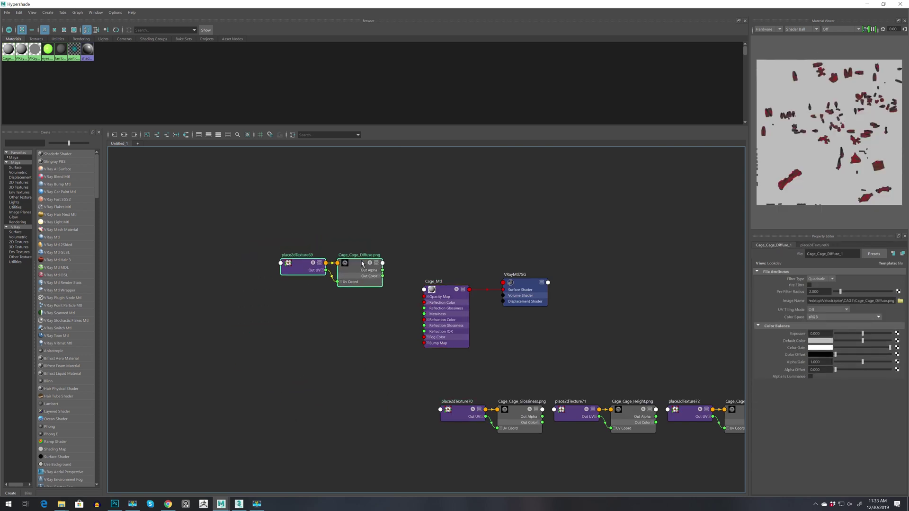
{"action": "left_click_drag", "start_coordinate": [398, 380], "coordinate": [533, 454]}
{"action": "left_click_drag", "start_coordinate": [521, 420], "coordinate": [349, 356]}
{"action": "middle_click_drag", "start_coordinate": [589, 362], "coordinate": [554, 331], "text": "alt"}
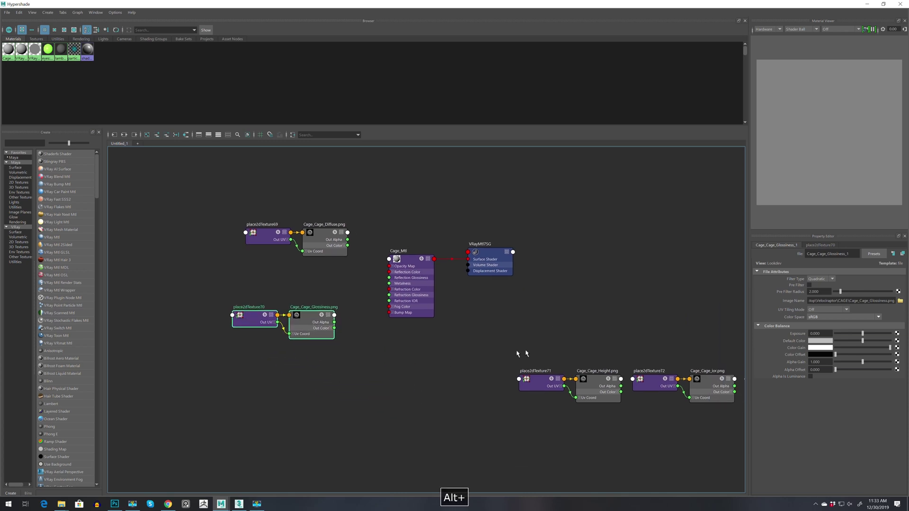
Step: Stack the Cage Height and ior file nodes, with their placement nodes, below the Glossiness pair
{"action": "left_click_drag", "start_coordinate": [506, 349], "coordinate": [516, 397]}
{"action": "left_click_drag", "start_coordinate": [575, 387], "coordinate": [308, 373]}
{"action": "middle_click_drag", "start_coordinate": [493, 374], "coordinate": [392, 335], "text": "alt"}
{"action": "left_click_drag", "start_coordinate": [486, 286], "coordinate": [592, 374]}
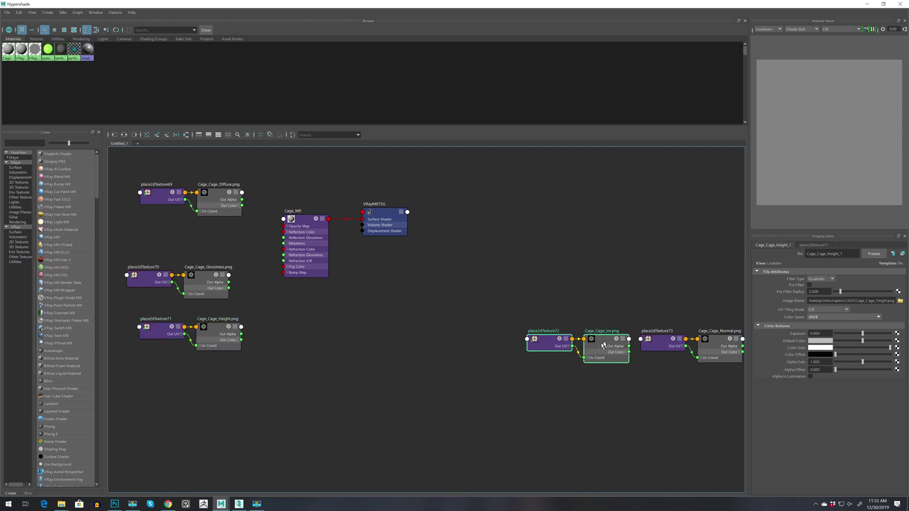
{"action": "left_click_drag", "start_coordinate": [606, 342], "coordinate": [197, 376]}
Step: Move the Normal texture pair to the bottom of the stack and the Reflection pair between Diffuse and Glossiness
{"action": "middle_click_drag", "start_coordinate": [563, 361], "coordinate": [446, 326], "text": "alt"}
{"action": "left_click_drag", "start_coordinate": [497, 261], "coordinate": [336, 370]}
{"action": "scroll", "coordinate": [604, 348], "scroll_direction": "down", "scroll_amount": 3}
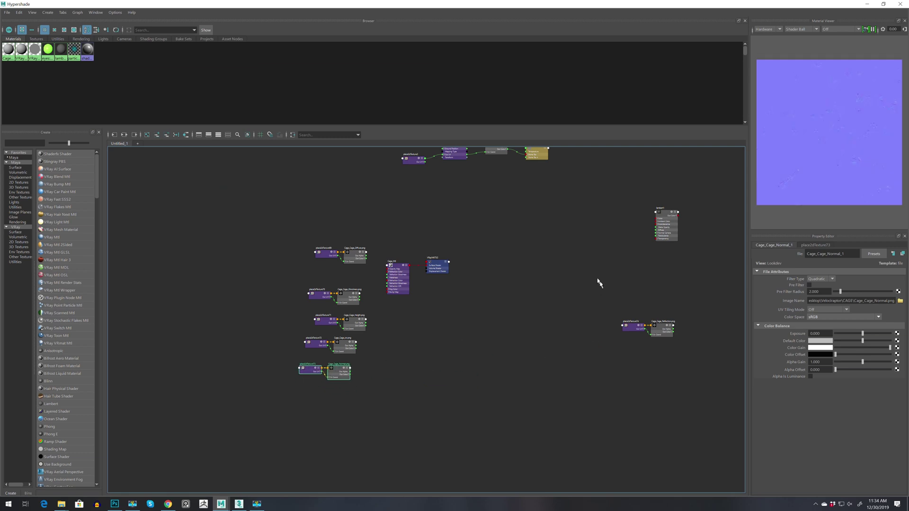
{"action": "left_click_drag", "start_coordinate": [599, 283], "coordinate": [355, 275]}
{"action": "scroll", "coordinate": [362, 353], "scroll_direction": "up", "scroll_amount": 5}
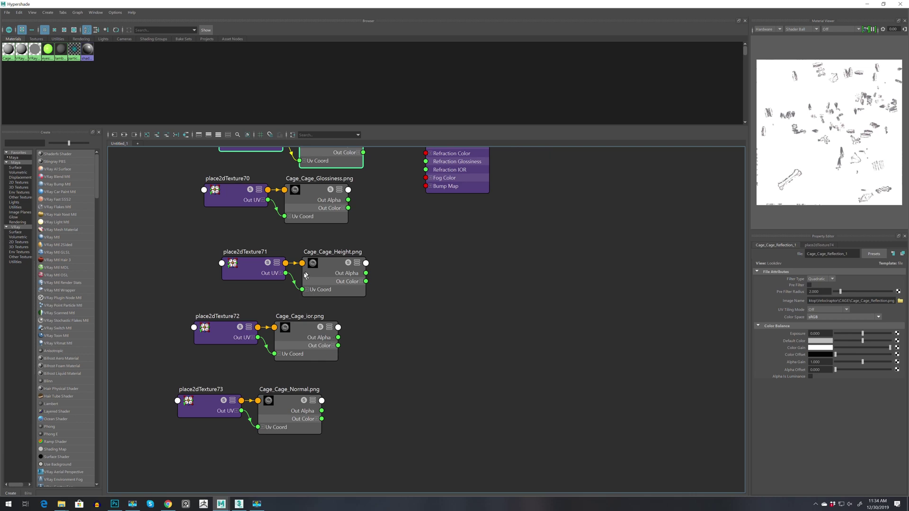
Step: Delete the Cage Height file node together with its place2dTexture node
{"action": "left_click_drag", "start_coordinate": [215, 246], "coordinate": [384, 297]}
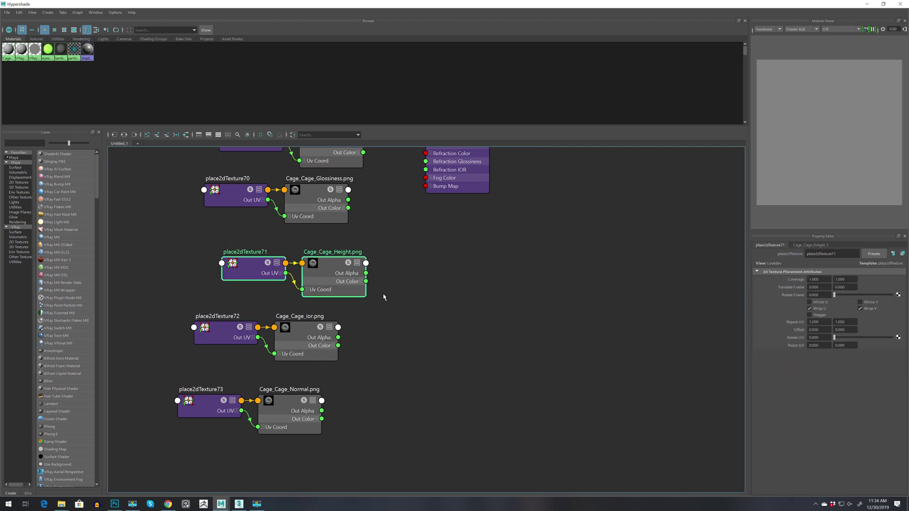
{"action": "key", "text": "Delete"}
{"action": "scroll", "coordinate": [372, 287], "scroll_direction": "up", "scroll_amount": 3}
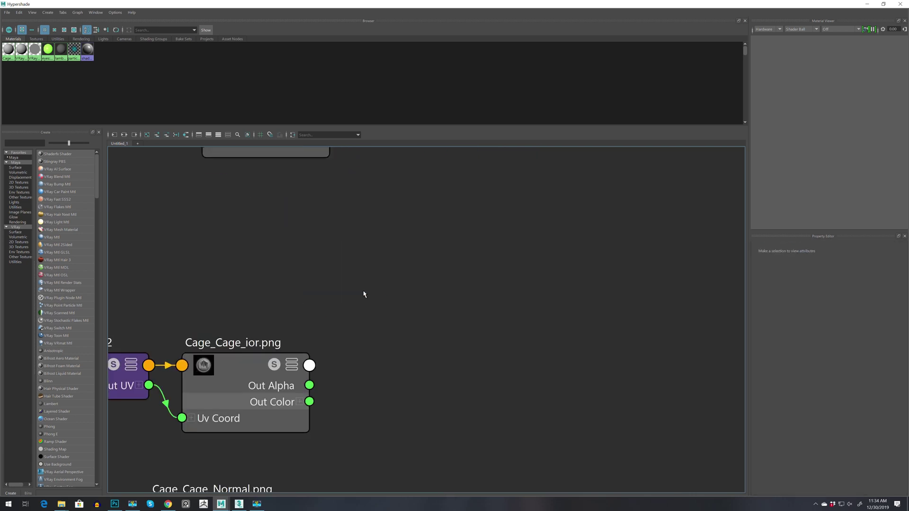
Step: Move the ior and Normal texture pairs up together beneath the Glossiness pair
{"action": "scroll", "coordinate": [363, 294], "scroll_direction": "down", "scroll_amount": 6}
{"action": "left_click_drag", "start_coordinate": [237, 280], "coordinate": [383, 400]}
{"action": "left_click_drag", "start_coordinate": [340, 286], "coordinate": [338, 279]}
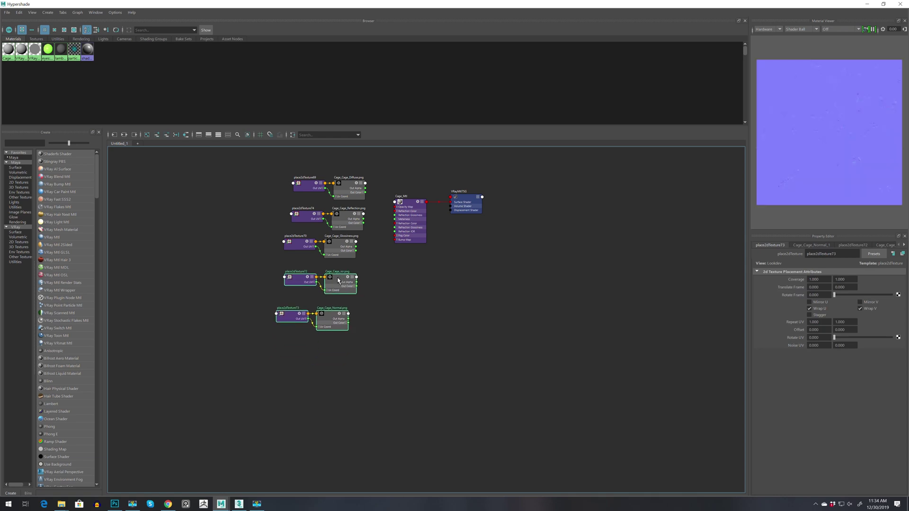
{"action": "middle_click_drag", "start_coordinate": [491, 263], "coordinate": [482, 328], "text": "alt"}
{"action": "scroll", "coordinate": [329, 250], "scroll_direction": "up", "scroll_amount": 4}
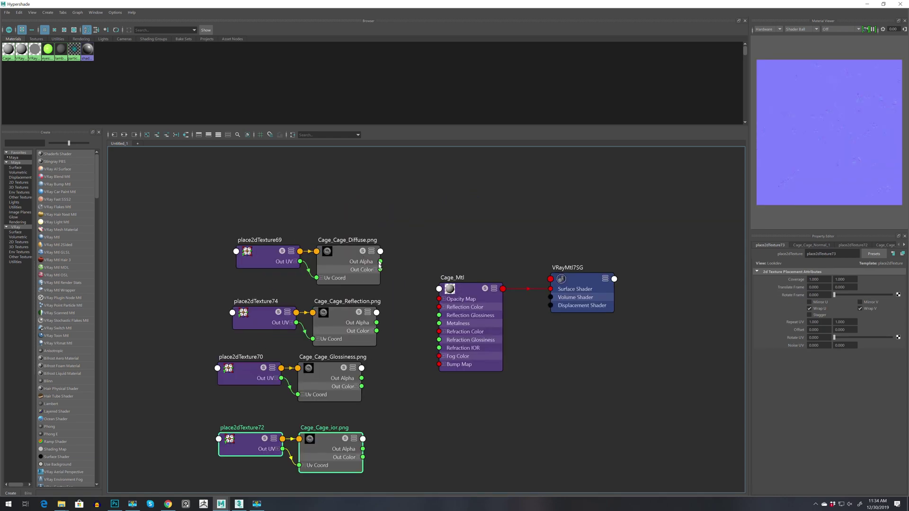
Step: Connect the Out Color of the Diffuse texture to Cage_Mtl's diffuse color and that of the Reflection texture to its Reflection Color
{"action": "left_click_drag", "start_coordinate": [380, 271], "coordinate": [442, 290]}
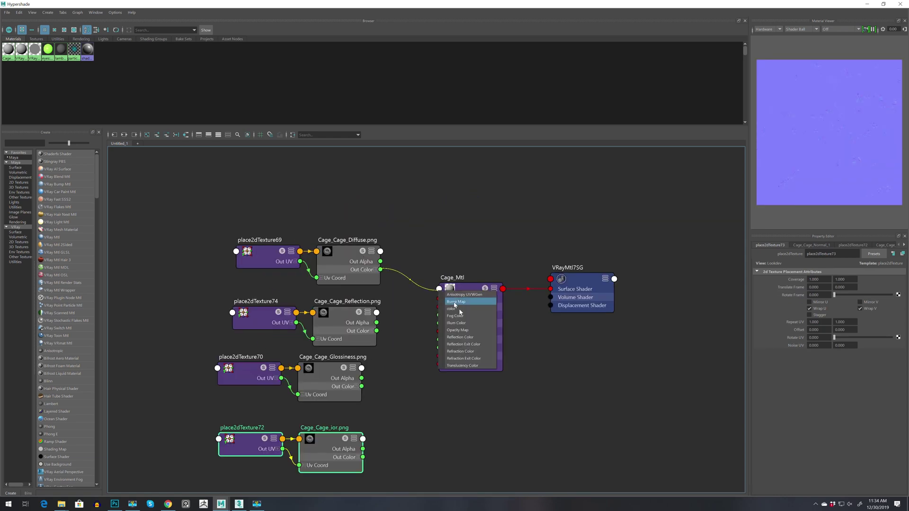
{"action": "left_click", "coordinate": [458, 310]}
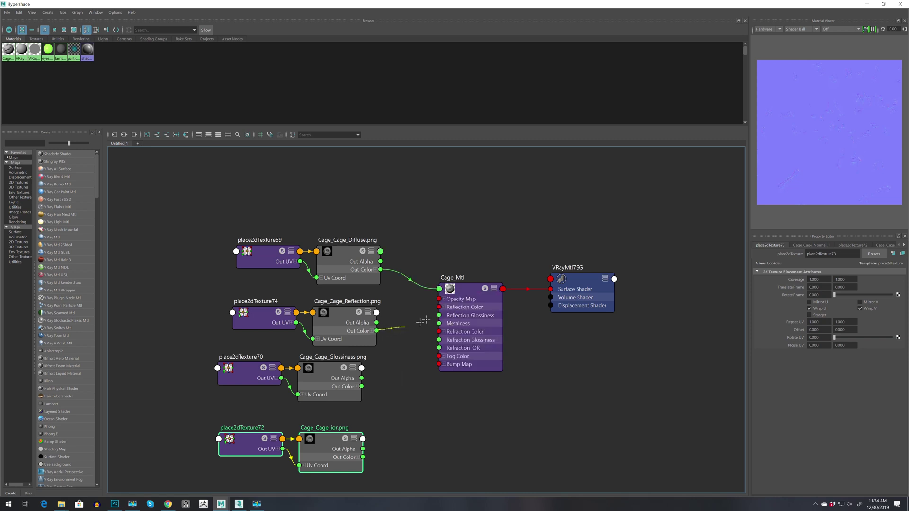
{"action": "left_click_drag", "start_coordinate": [423, 321], "coordinate": [440, 309]}
{"action": "middle_click_drag", "start_coordinate": [398, 374], "coordinate": [391, 349], "text": "alt"}
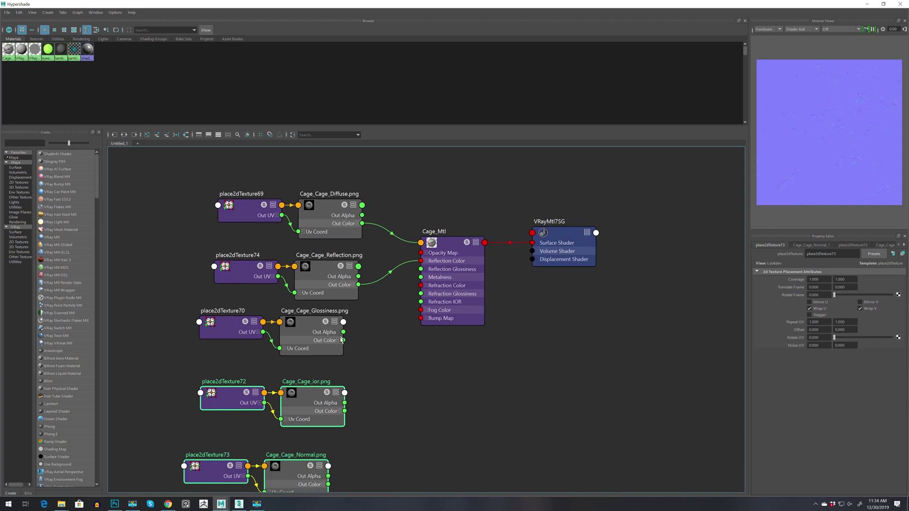
Step: Restore the Hypershade to a smaller window beside the channel area and show Cage_Mtl in the Attribute Editor
{"action": "mouse_move", "coordinate": [365, 333]}
{"action": "left_mouse_down"}
{"action": "mouse_move", "coordinate": [408, 287]}
{"action": "mouse_move", "coordinate": [397, 282]}
{"action": "mouse_move", "coordinate": [372, 341]}
{"action": "mouse_move", "coordinate": [360, 347]}
{"action": "left_mouse_up"}
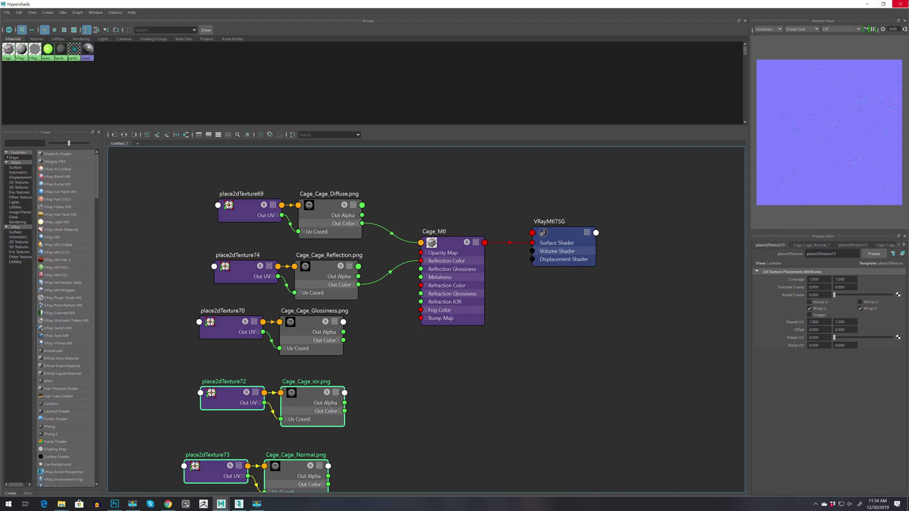
{"action": "left_click", "coordinate": [884, 4]}
{"action": "left_click_drag", "start_coordinate": [564, 92], "coordinate": [461, 96]}
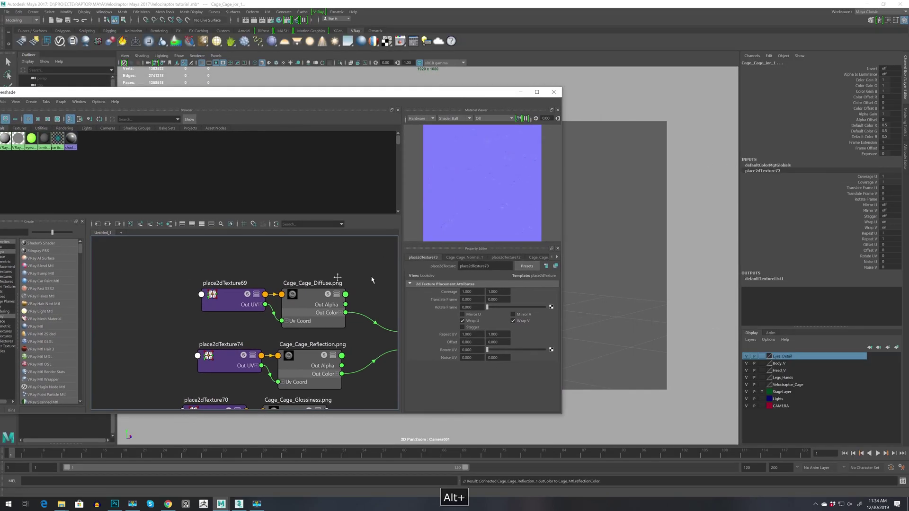
{"action": "middle_click_drag", "start_coordinate": [365, 274], "coordinate": [230, 252], "text": "alt"}
{"action": "left_click", "coordinate": [291, 311]}
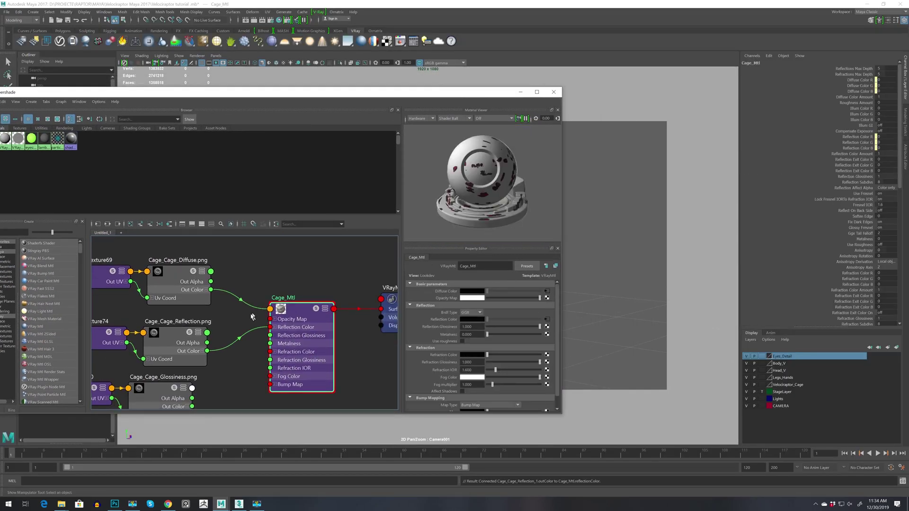
{"action": "left_click", "coordinate": [904, 148]}
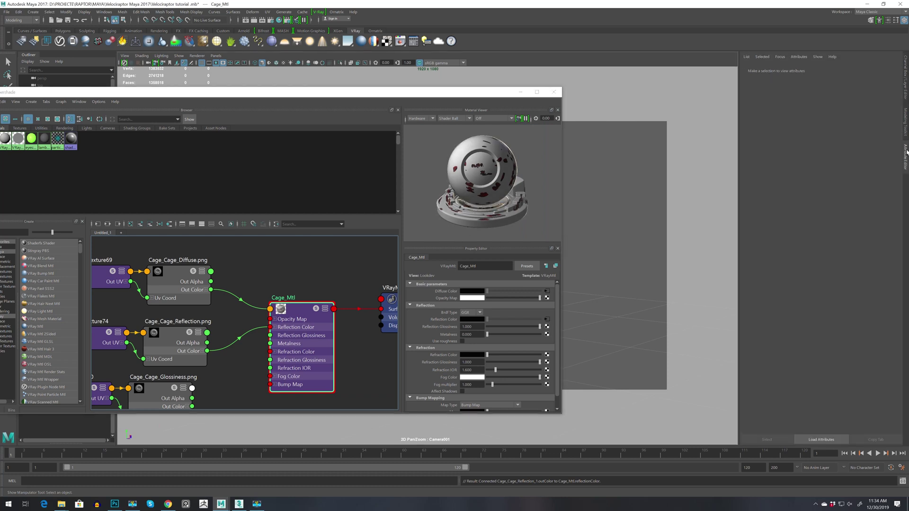
Step: Connect the Cage Glossiness texture to the Reflection glossiness of Cage_Mtl
{"action": "scroll", "coordinate": [219, 342], "scroll_direction": "down", "scroll_amount": 3}
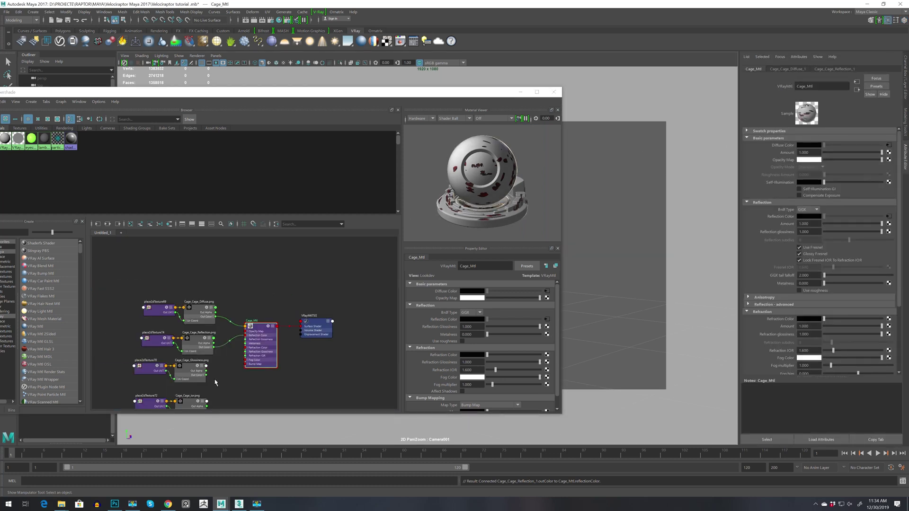
{"action": "middle_click_drag", "start_coordinate": [215, 380], "coordinate": [221, 326], "text": "alt"}
{"action": "scroll", "coordinate": [219, 325], "scroll_direction": "up", "scroll_amount": 3}
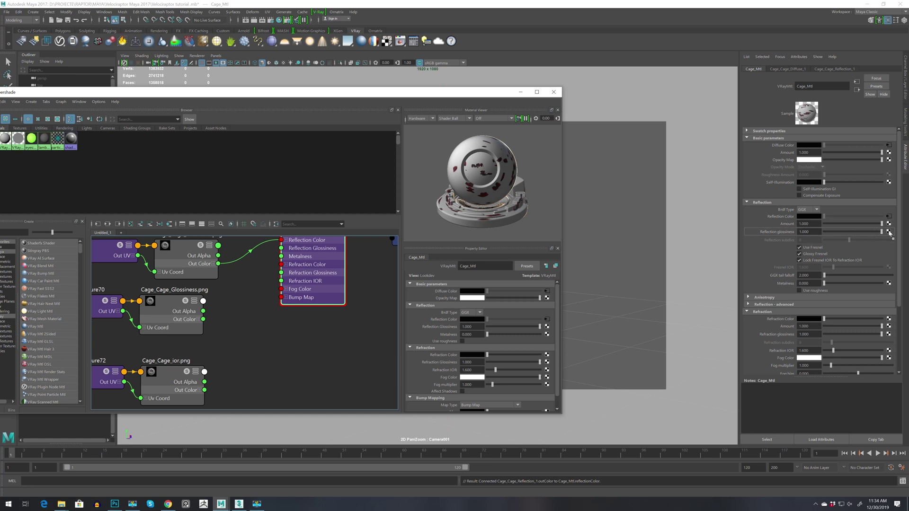
{"action": "middle_click_drag", "start_coordinate": [889, 233], "coordinate": [889, 233]}
{"action": "scroll", "coordinate": [231, 336], "scroll_direction": "down", "scroll_amount": 2}
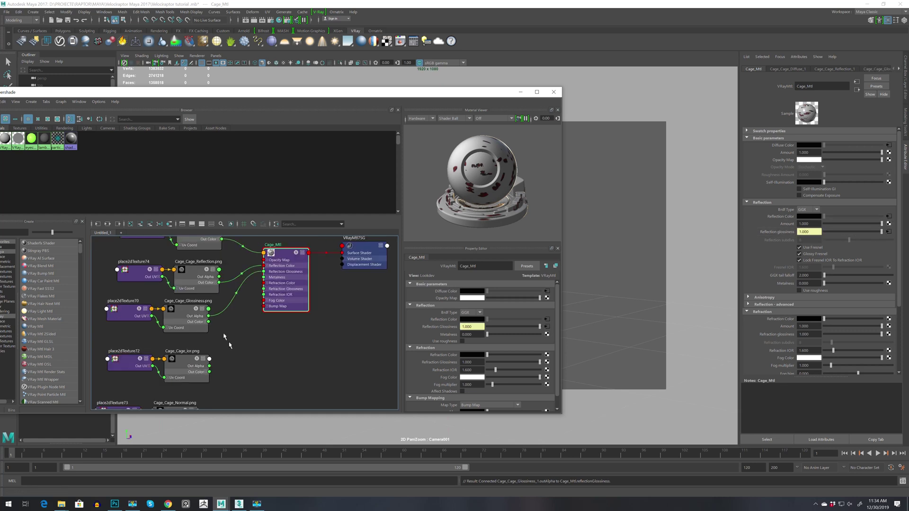
Step: Turn off Lock Fresnel IOR To Refraction IOR and connect the Cage ior texture to Cage_Mtl's Fresnel IOR
{"action": "middle_click_drag", "start_coordinate": [240, 355], "coordinate": [271, 302], "text": "alt"}
{"action": "scroll", "coordinate": [235, 311], "scroll_direction": "up", "scroll_amount": 2}
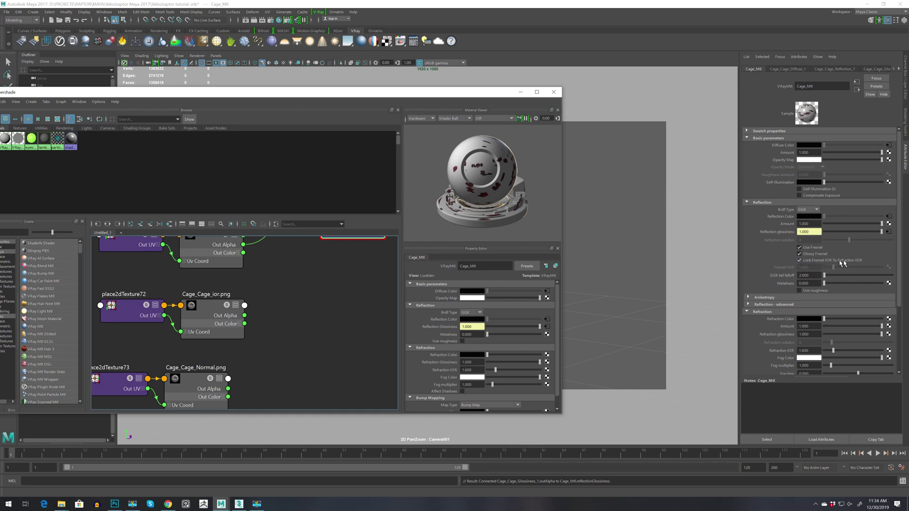
{"action": "left_click", "coordinate": [800, 261]}
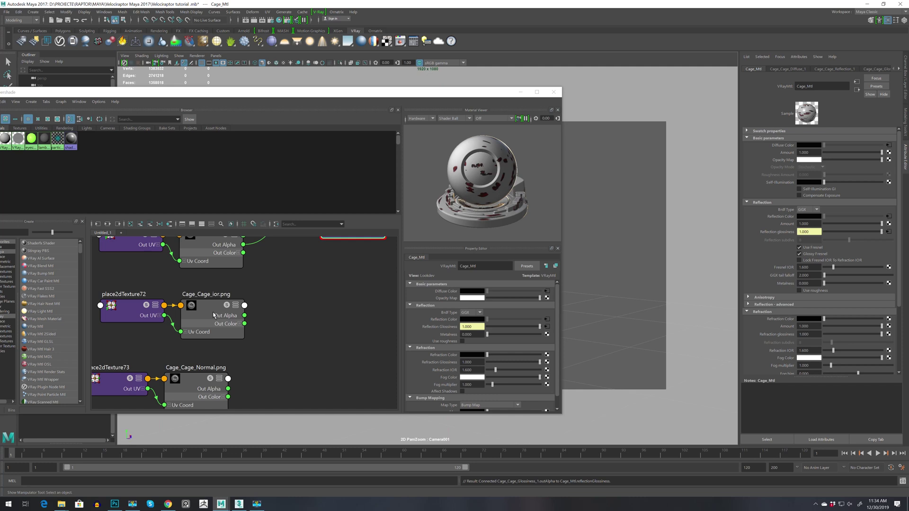
{"action": "middle_click_drag", "start_coordinate": [213, 312], "coordinate": [213, 313]}
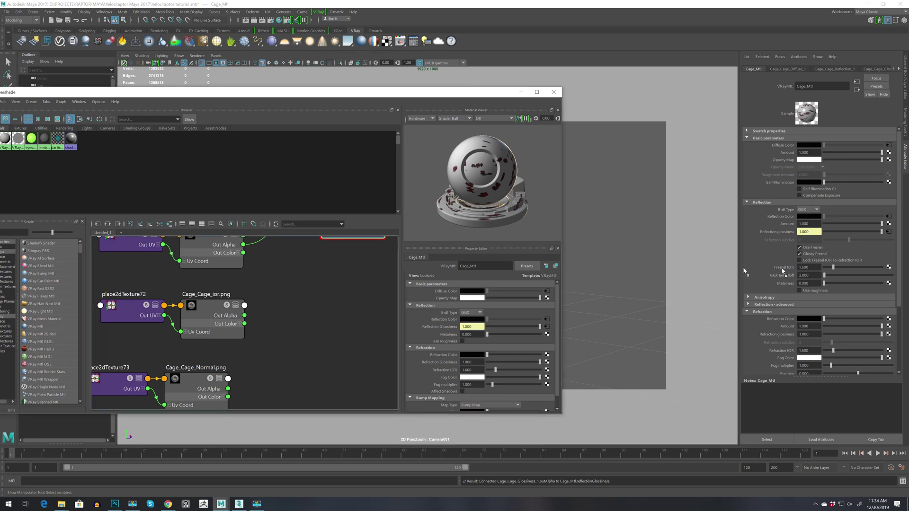
{"action": "middle_click_drag", "start_coordinate": [890, 267], "coordinate": [890, 267]}
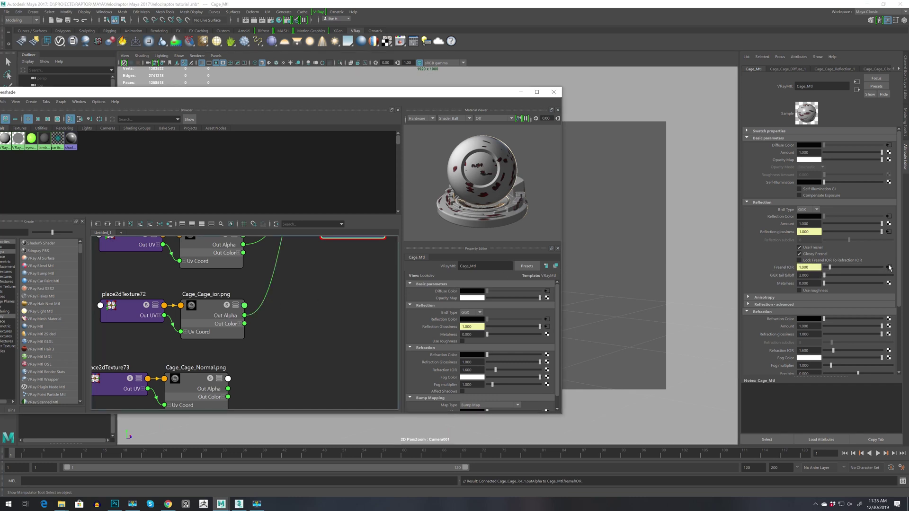
Step: Connect the Cage Normal texture's Out Color to Cage_Mtl's bump map and set the map type to Normal map in tangent space
{"action": "scroll", "coordinate": [303, 301], "scroll_direction": "down", "scroll_amount": 2}
{"action": "scroll", "coordinate": [298, 311], "scroll_direction": "down", "scroll_amount": 2}
{"action": "middle_click_drag", "start_coordinate": [284, 337], "coordinate": [288, 305], "text": "alt"}
{"action": "scroll", "coordinate": [267, 314], "scroll_direction": "up", "scroll_amount": 4}
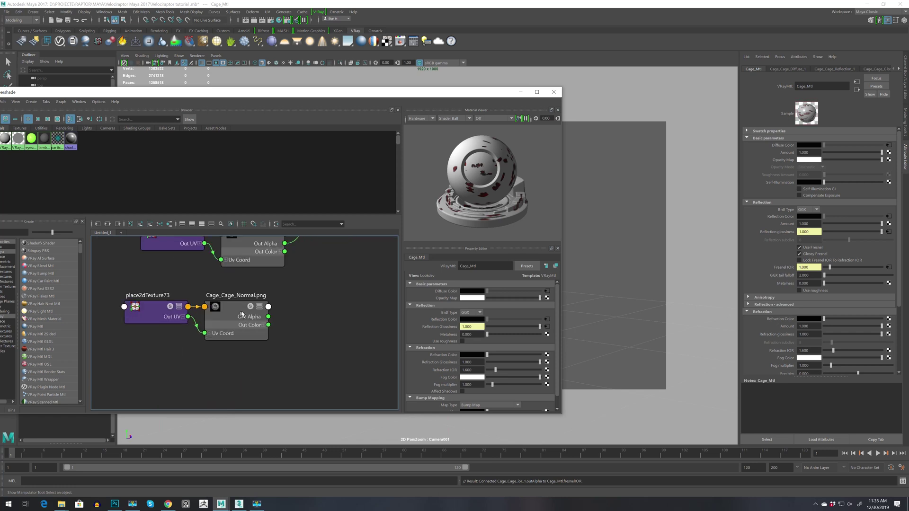
{"action": "scroll", "coordinate": [438, 359], "scroll_direction": "down", "scroll_amount": 1}
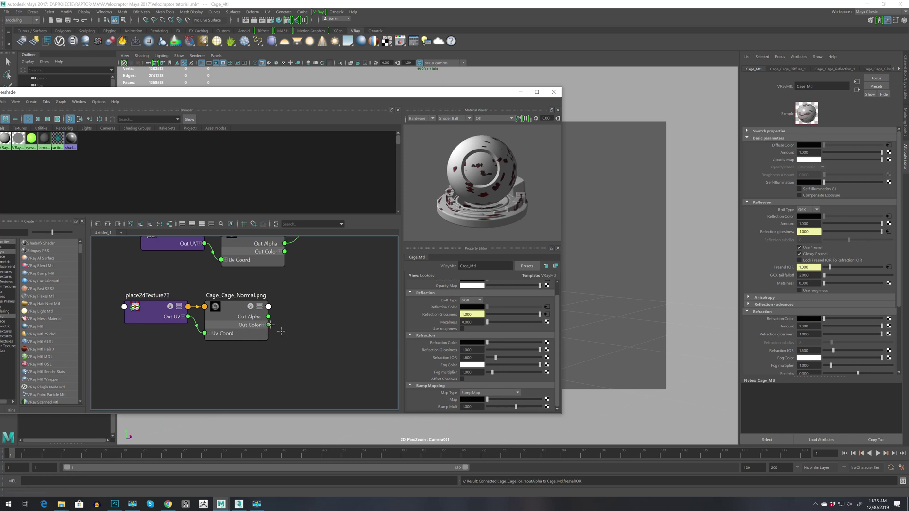
{"action": "left_click_drag", "start_coordinate": [269, 324], "coordinate": [311, 342]}
{"action": "middle_click_drag", "start_coordinate": [548, 401], "coordinate": [548, 402]}
{"action": "left_click", "coordinate": [483, 393]}
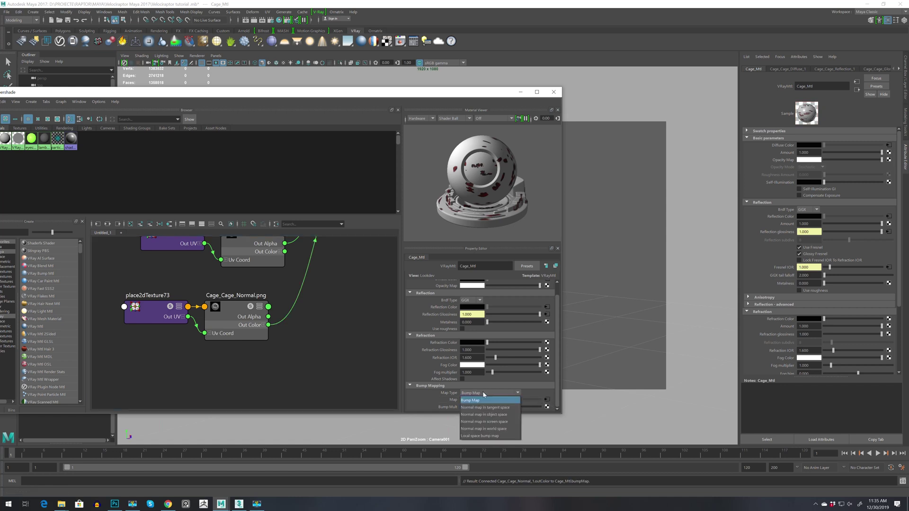
{"action": "left_click", "coordinate": [501, 409]}
Step: Bring the Cage_Mtl node into view and move the Hypershade window aside to uncover the raptor head in the viewport
{"action": "scroll", "coordinate": [372, 330], "scroll_direction": "down", "scroll_amount": 6}
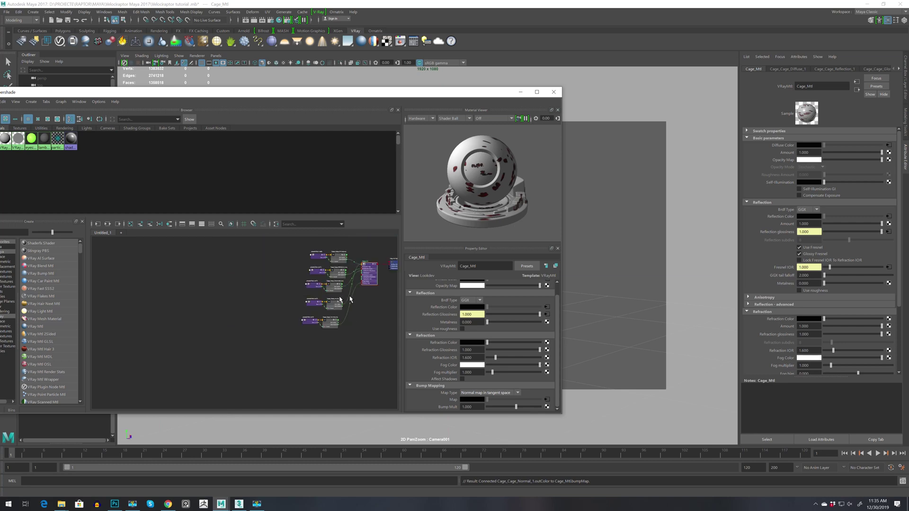
{"action": "middle_click_drag", "start_coordinate": [369, 267], "coordinate": [305, 295], "text": "alt"}
{"action": "scroll", "coordinate": [306, 293], "scroll_direction": "up", "scroll_amount": 7}
{"action": "scroll", "coordinate": [301, 288], "scroll_direction": "down", "scroll_amount": 3}
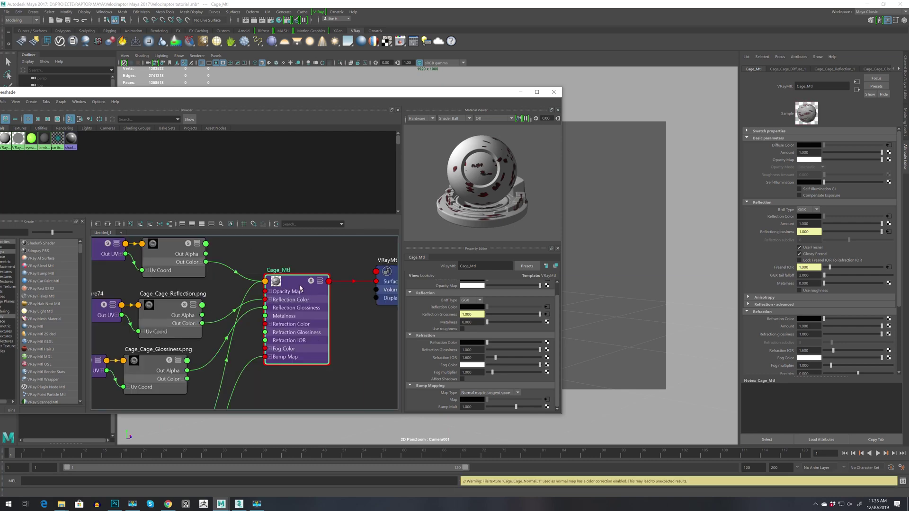
{"action": "left_click_drag", "start_coordinate": [512, 92], "coordinate": [327, 80]}
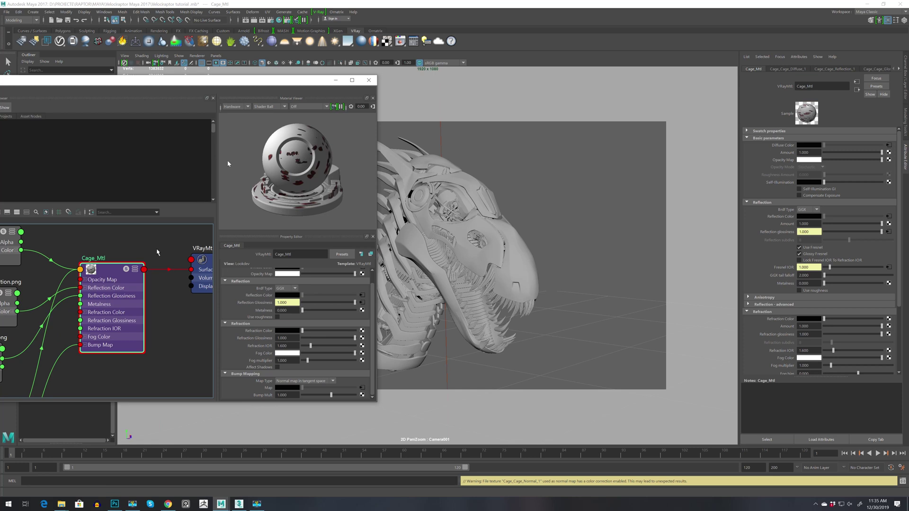
Step: Assign the existing Cage_Mtl material to the Low_Poly1:Cage mesh and close the Hypershade
{"action": "left_click", "coordinate": [518, 250]}
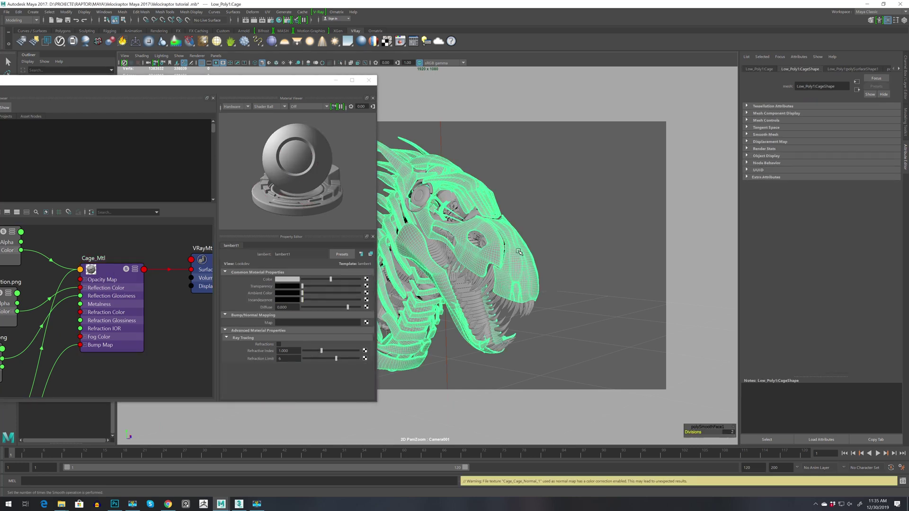
{"action": "right_click", "coordinate": [518, 256]}
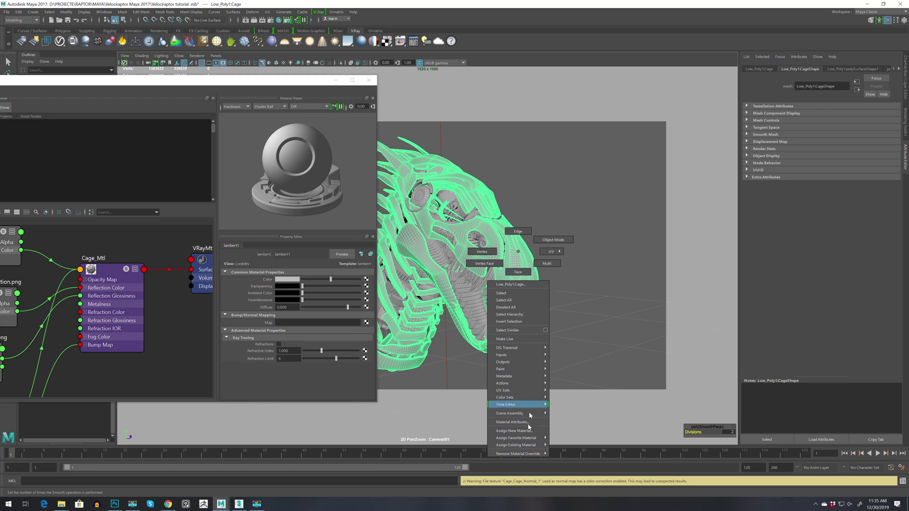
{"action": "mouse_move", "coordinate": [523, 445]}
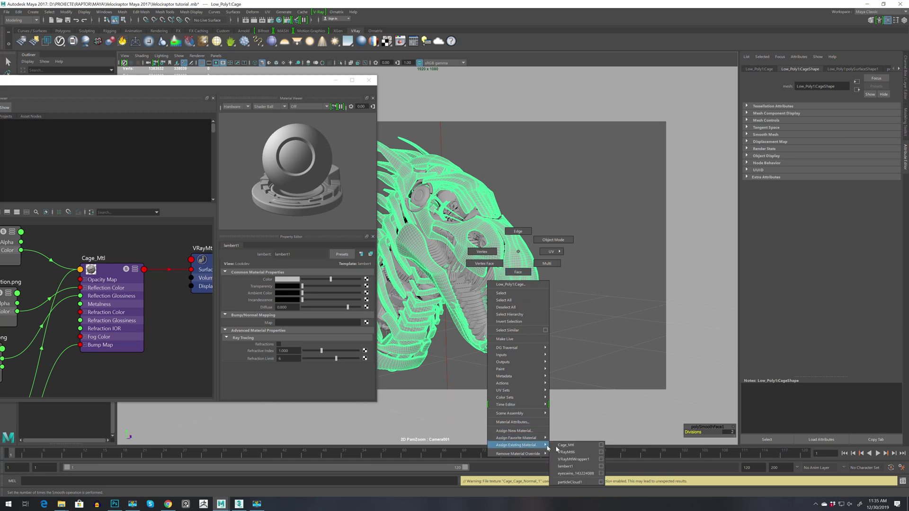
{"action": "left_click", "coordinate": [566, 446]}
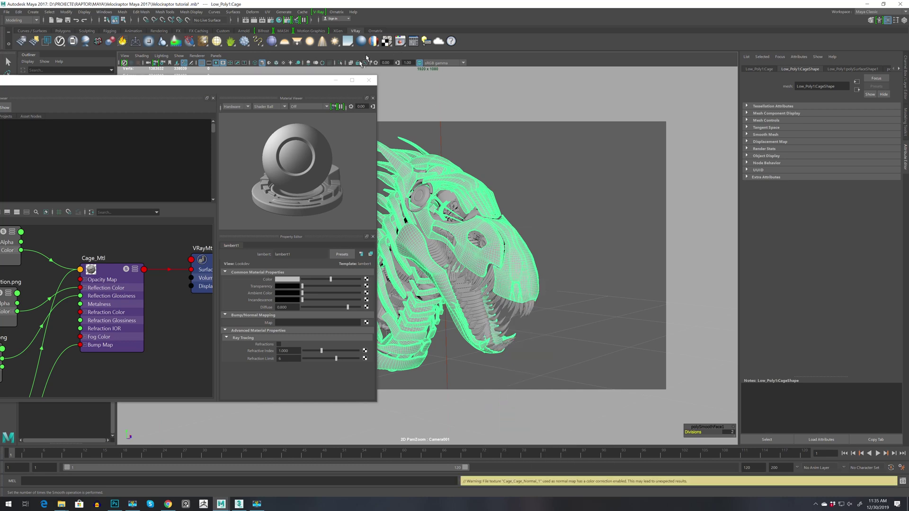
{"action": "left_click_drag", "start_coordinate": [310, 80], "coordinate": [576, 116]}
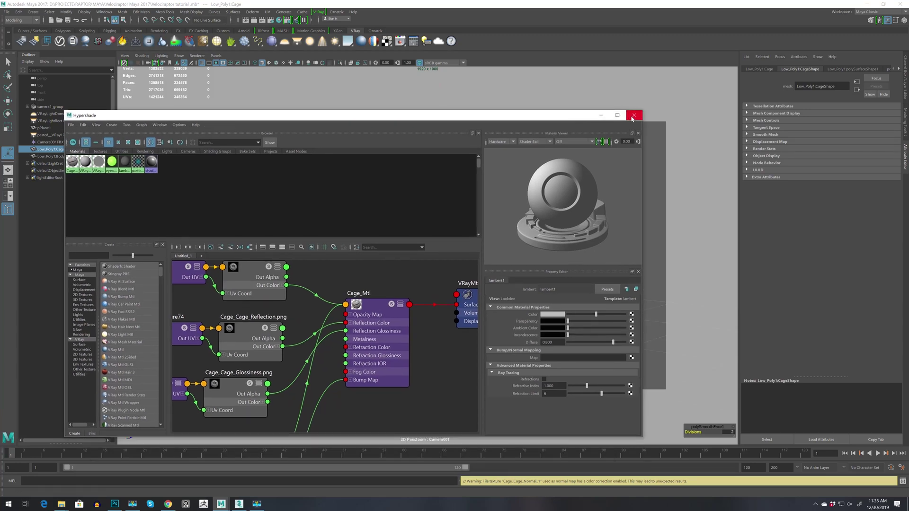
{"action": "left_click", "coordinate": [634, 115]}
Step: Open the V-Ray frame buffer and render a test region covering the raptor's face and upper jaw
{"action": "left_click", "coordinate": [323, 14]}
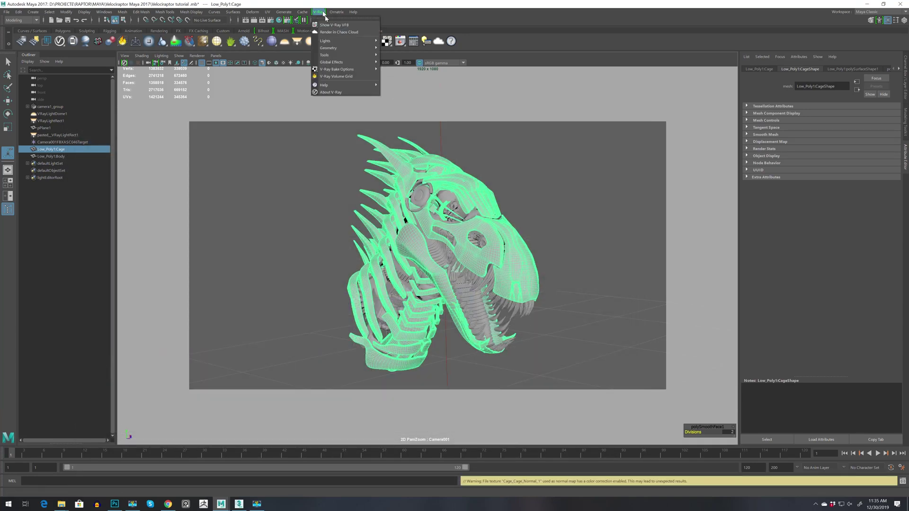
{"action": "left_click", "coordinate": [334, 25]}
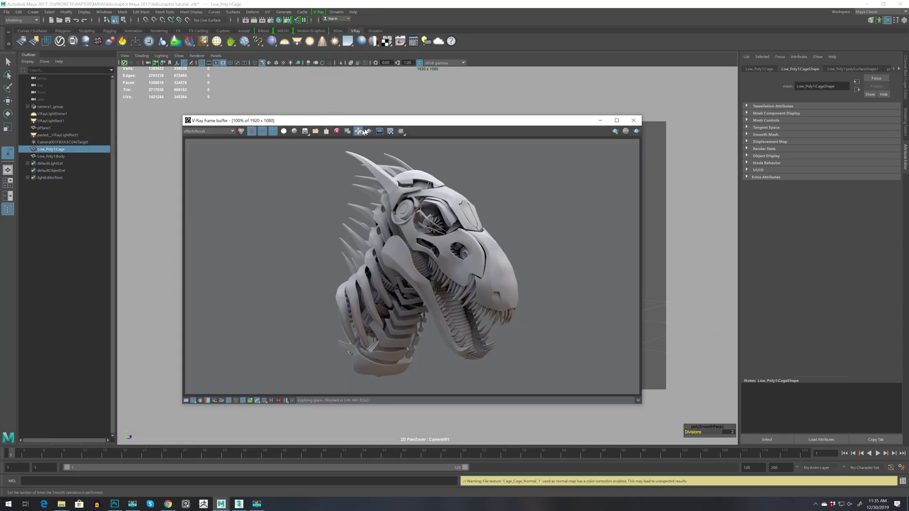
{"action": "left_click_drag", "start_coordinate": [415, 174], "coordinate": [521, 316]}
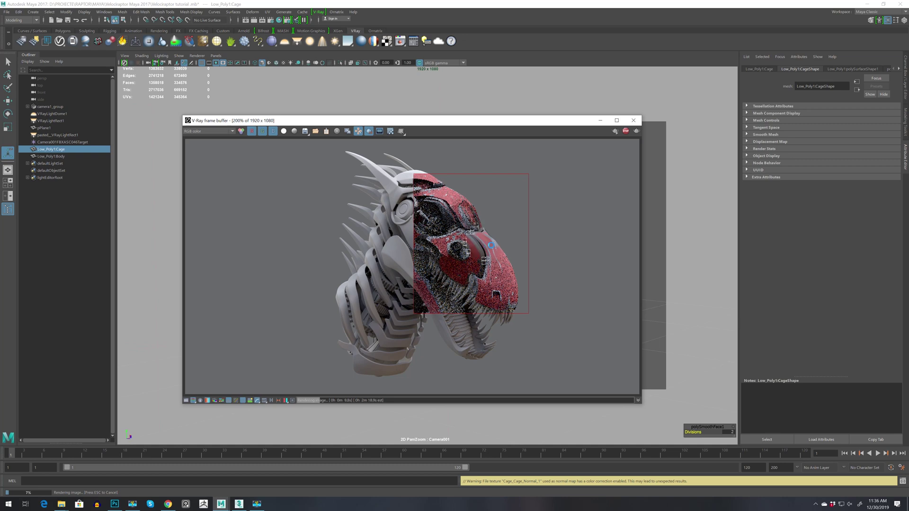
{"action": "scroll", "coordinate": [485, 242], "scroll_direction": "up", "scroll_amount": 1}
{"action": "scroll", "coordinate": [533, 239], "scroll_direction": "down", "scroll_amount": 1}
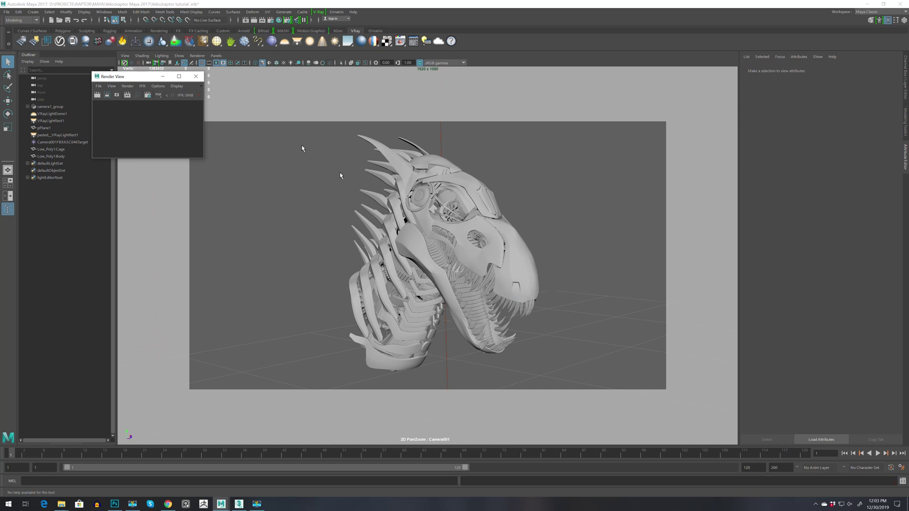
Step: Close the Render View and open the V-Ray frame buffer, placing it beside the raptor head
{"action": "left_click", "coordinate": [196, 76]}
{"action": "left_click", "coordinate": [318, 13]}
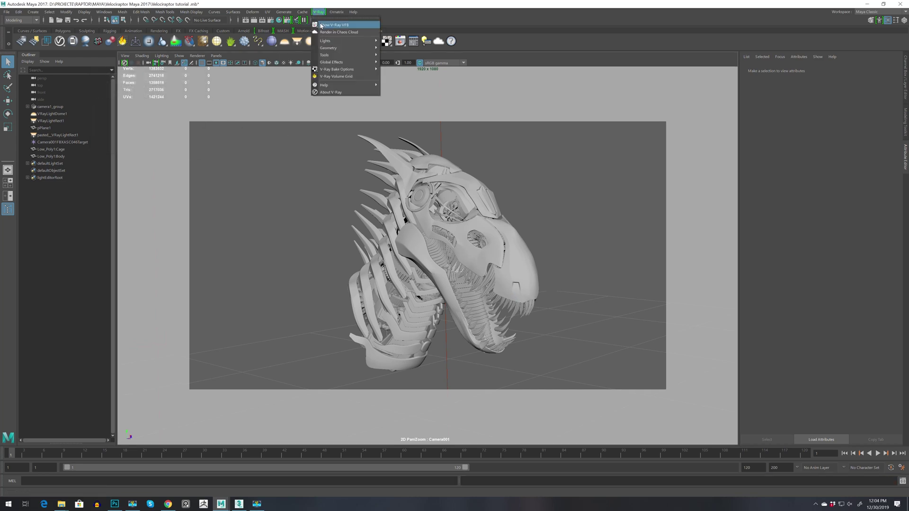
{"action": "left_click", "coordinate": [322, 25]}
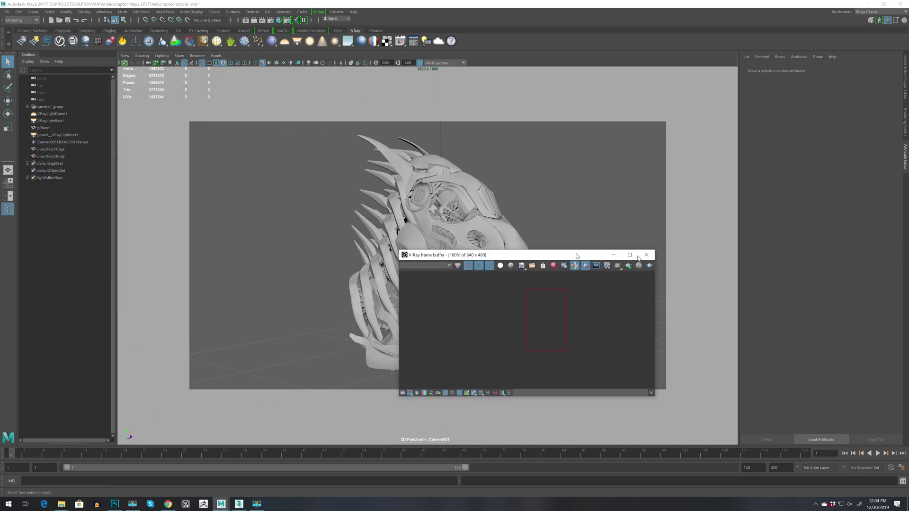
{"action": "left_click_drag", "start_coordinate": [577, 256], "coordinate": [638, 189]}
Step: In a maximized Hypershade, set the Mans_Outside_2k.hdr exposure to about 1.1 and VRayPlaceEnvTex1's horizontal rotation to about 167
{"action": "left_click", "coordinate": [280, 22]}
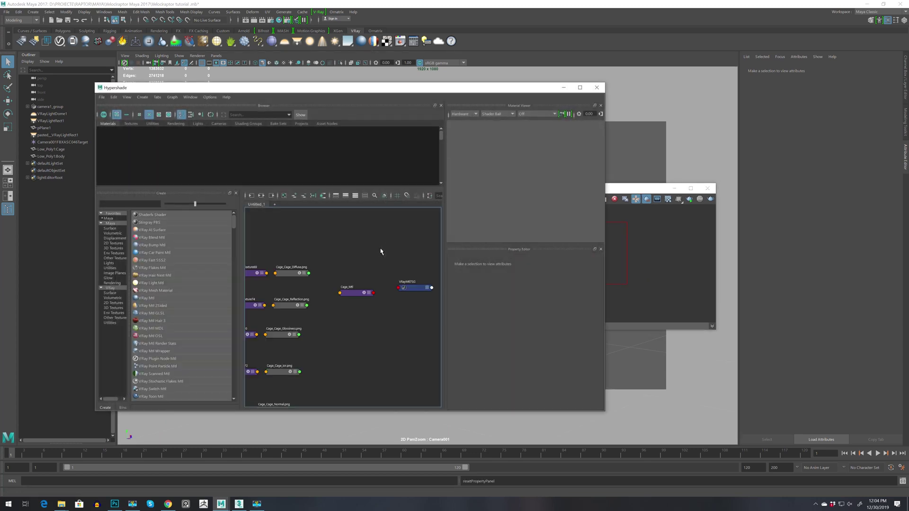
{"action": "double_click", "coordinate": [413, 87]}
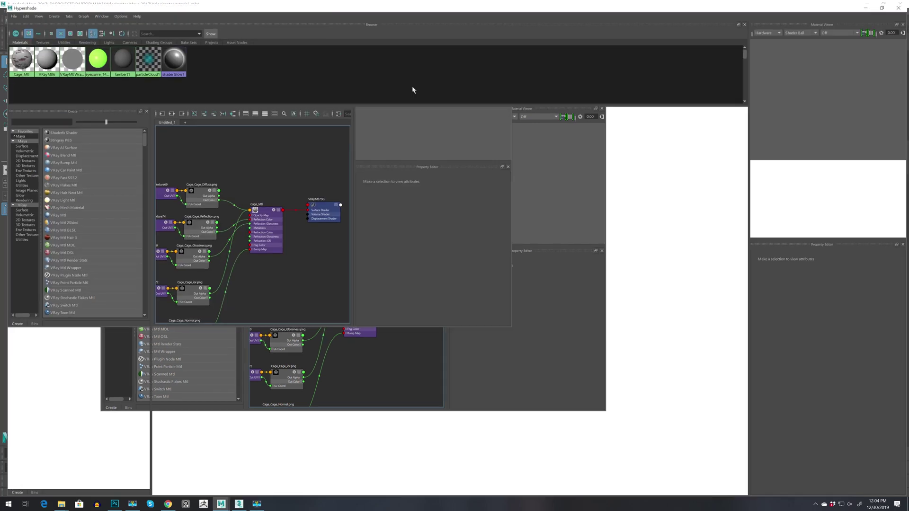
{"action": "scroll", "coordinate": [429, 229], "scroll_direction": "down", "scroll_amount": 3}
{"action": "middle_click_drag", "start_coordinate": [270, 187], "coordinate": [294, 286], "text": "alt"}
{"action": "right_click_drag", "start_coordinate": [436, 215], "coordinate": [467, 264], "text": "alt"}
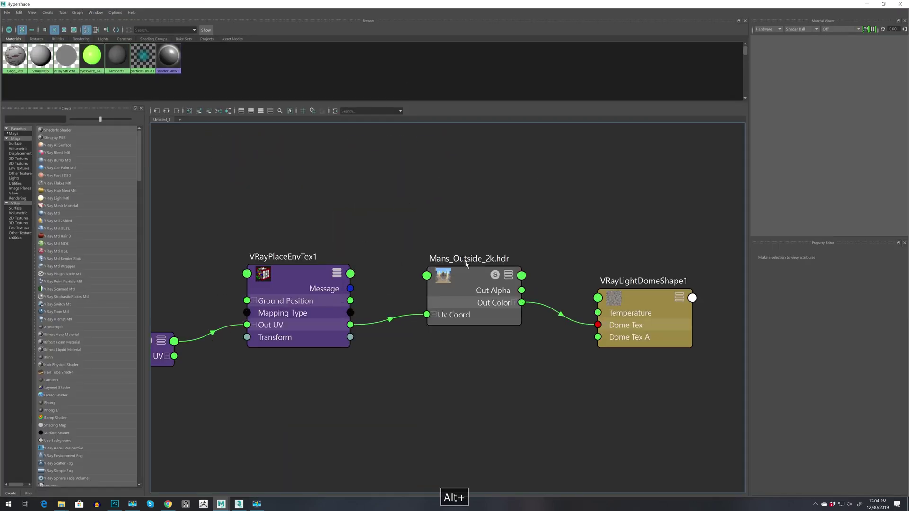
{"action": "left_click", "coordinate": [463, 277]}
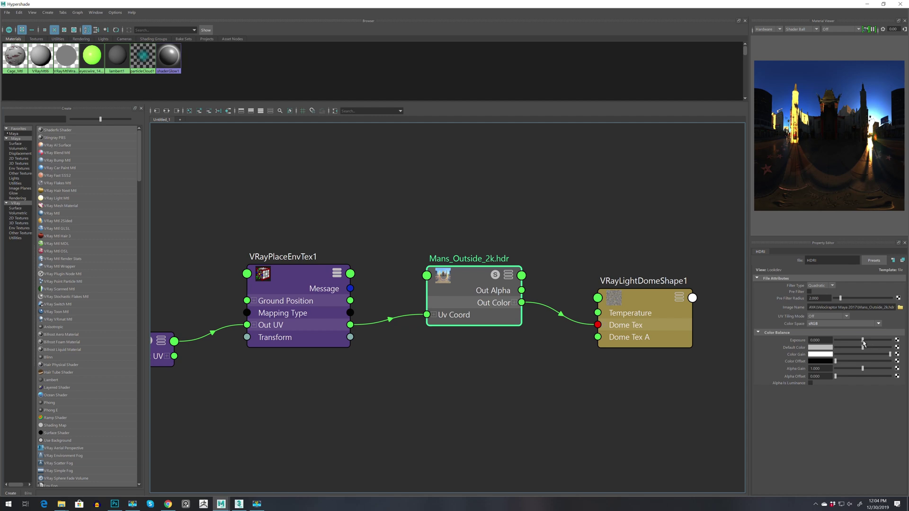
{"action": "left_click_drag", "start_coordinate": [863, 343], "coordinate": [870, 344]}
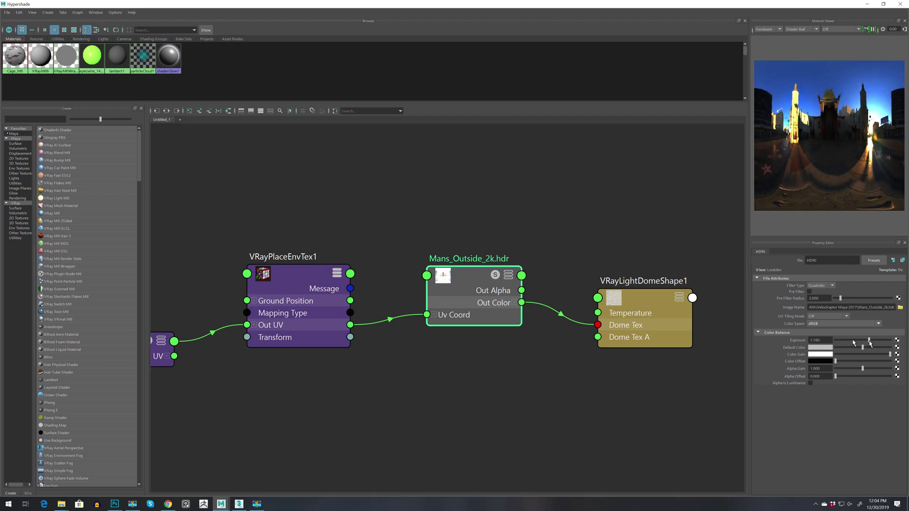
{"action": "left_click", "coordinate": [301, 282]}
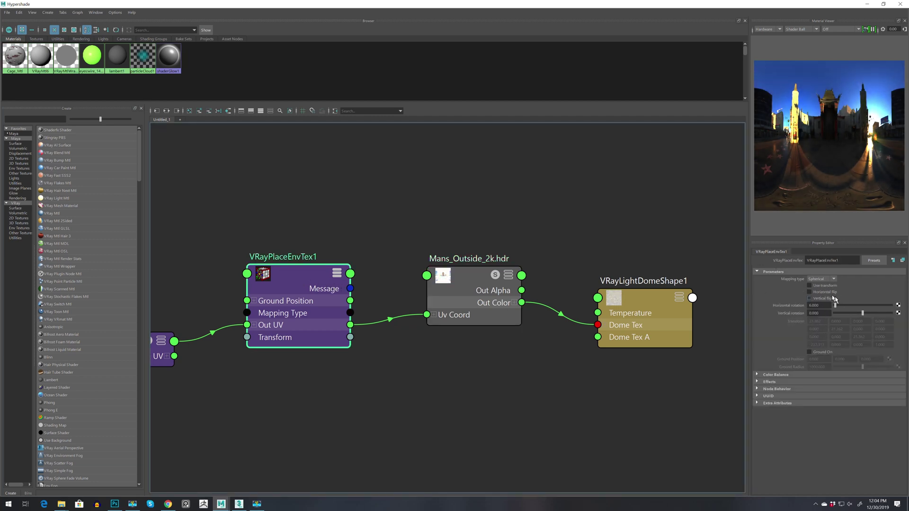
{"action": "left_click_drag", "start_coordinate": [842, 307], "coordinate": [848, 307]}
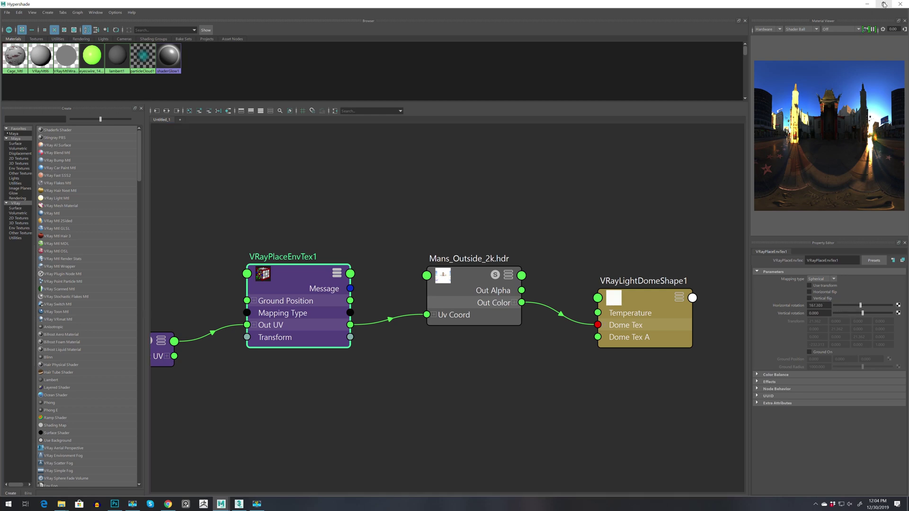
Step: Set Cage_Mtl's reflection amount to about 0.94 and its metalness to 0.475, and close the Hypershade
{"action": "scroll", "coordinate": [521, 353], "scroll_direction": "down", "scroll_amount": 12}
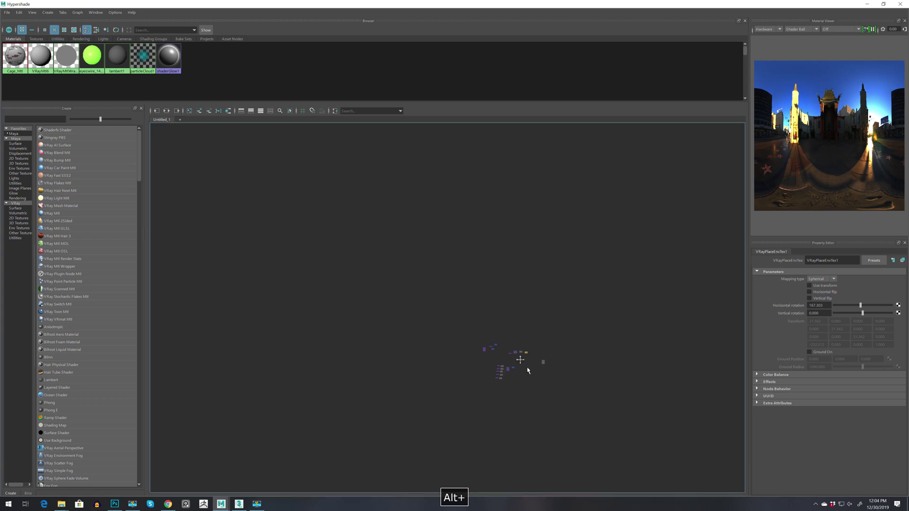
{"action": "middle_click_drag", "start_coordinate": [525, 369], "coordinate": [425, 309], "text": "alt"}
{"action": "scroll", "coordinate": [425, 309], "scroll_direction": "up", "scroll_amount": 4}
{"action": "scroll", "coordinate": [426, 309], "scroll_direction": "up", "scroll_amount": 3}
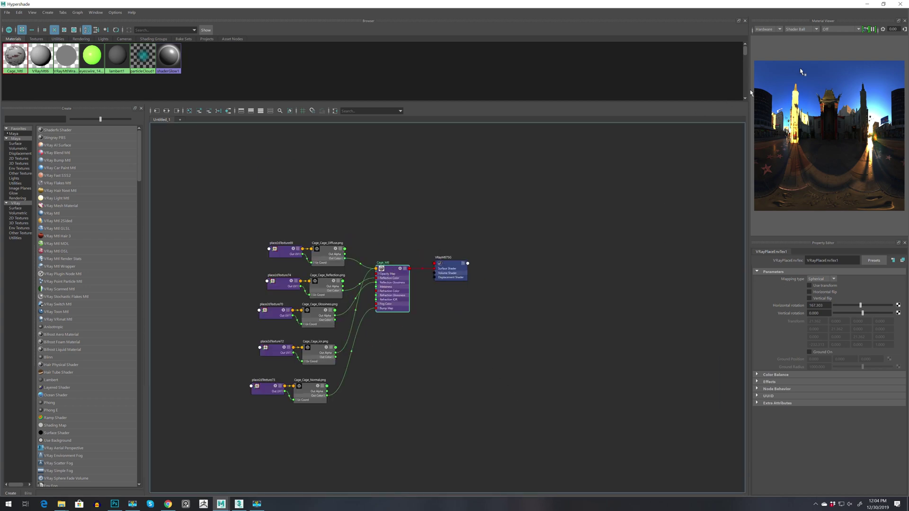
{"action": "left_click", "coordinate": [883, 4]}
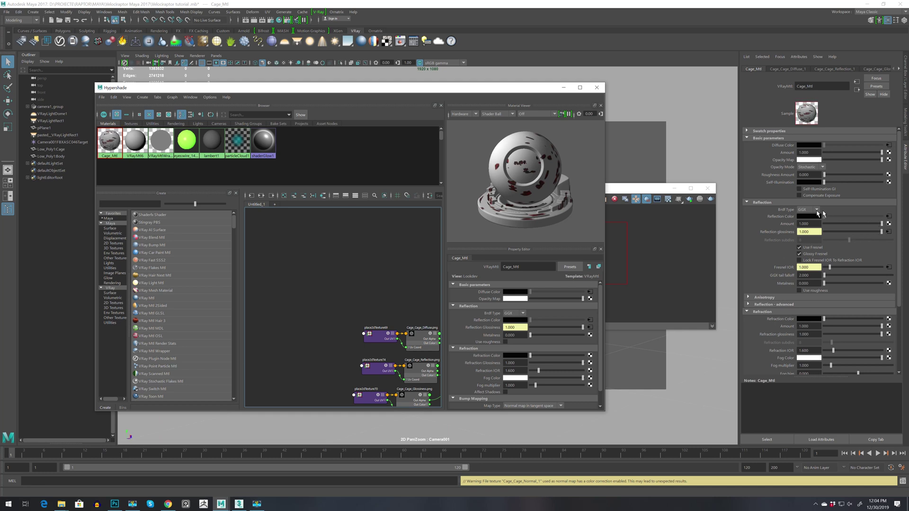
{"action": "left_click_drag", "start_coordinate": [881, 225], "coordinate": [880, 224]}
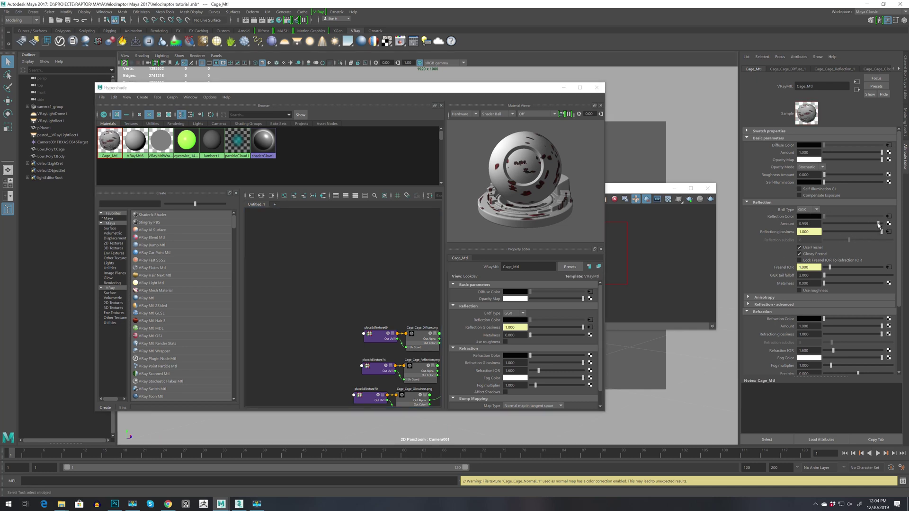
{"action": "left_click_drag", "start_coordinate": [824, 284], "coordinate": [851, 284]}
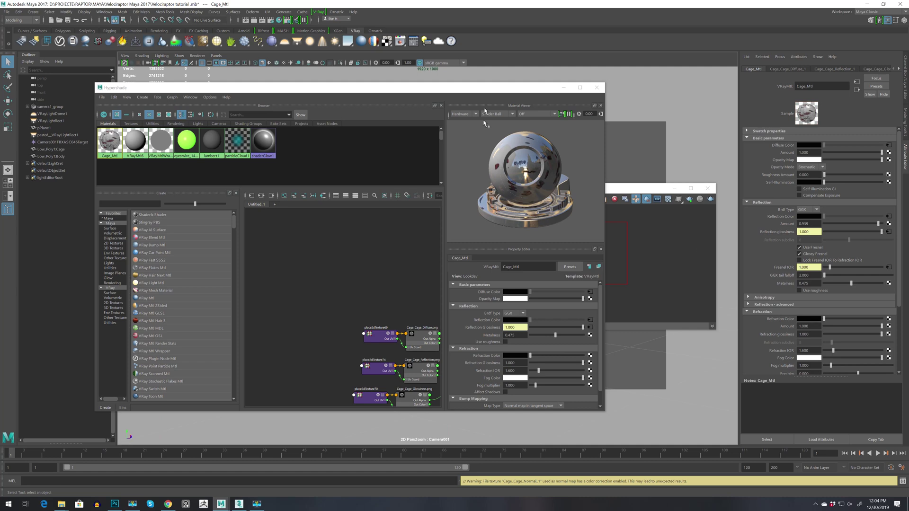
{"action": "left_click_drag", "start_coordinate": [485, 88], "coordinate": [417, 142]}
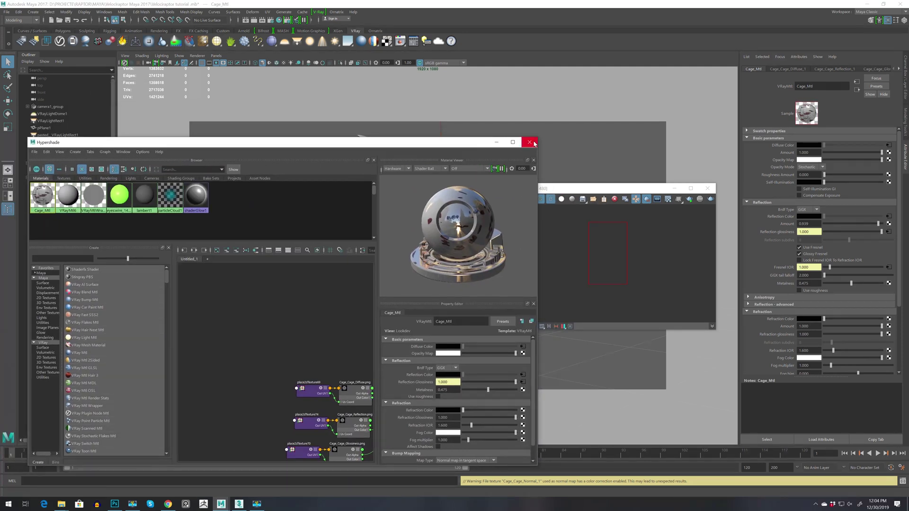
{"action": "left_click", "coordinate": [529, 142]}
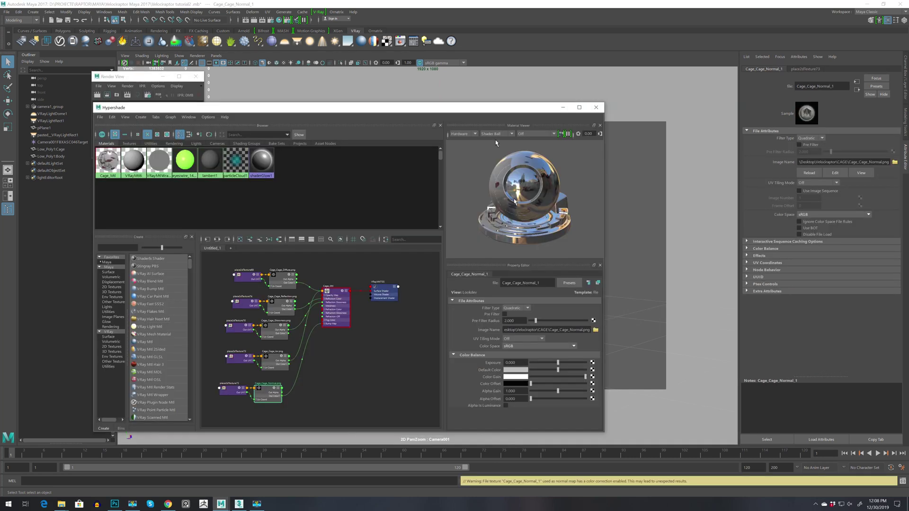
Step: Minimize the Hypershade and render the full 1920 x 1080 view of the raptor head in the V-Ray frame buffer
{"action": "left_click", "coordinate": [566, 105]}
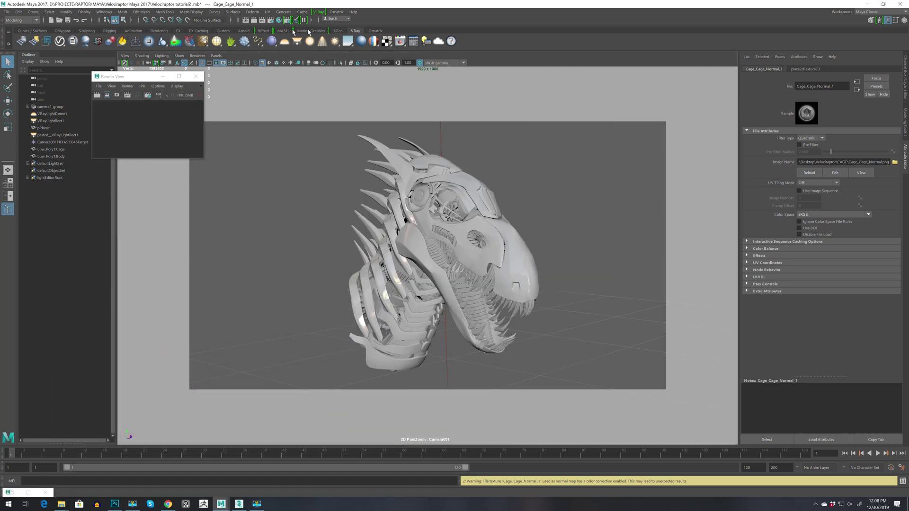
{"action": "left_click", "coordinate": [319, 12]}
{"action": "left_click", "coordinate": [327, 27]}
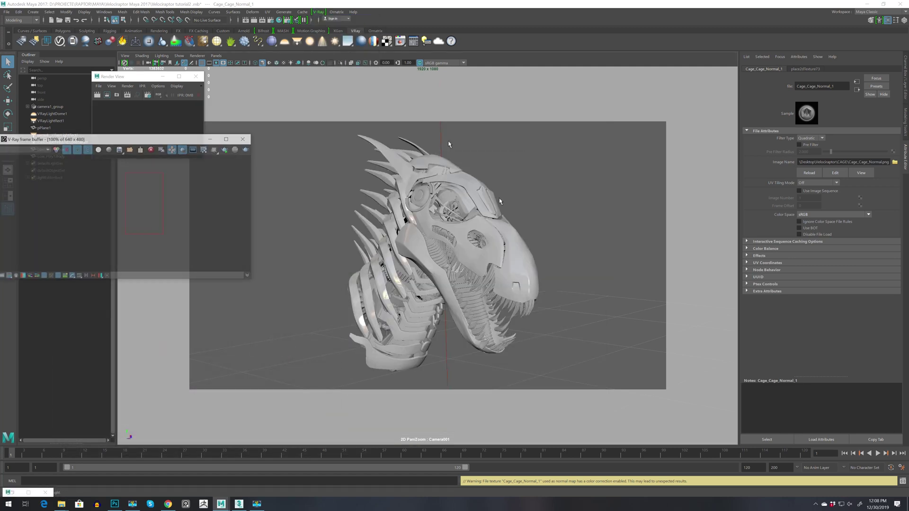
{"action": "left_click_drag", "start_coordinate": [176, 139], "coordinate": [463, 193]}
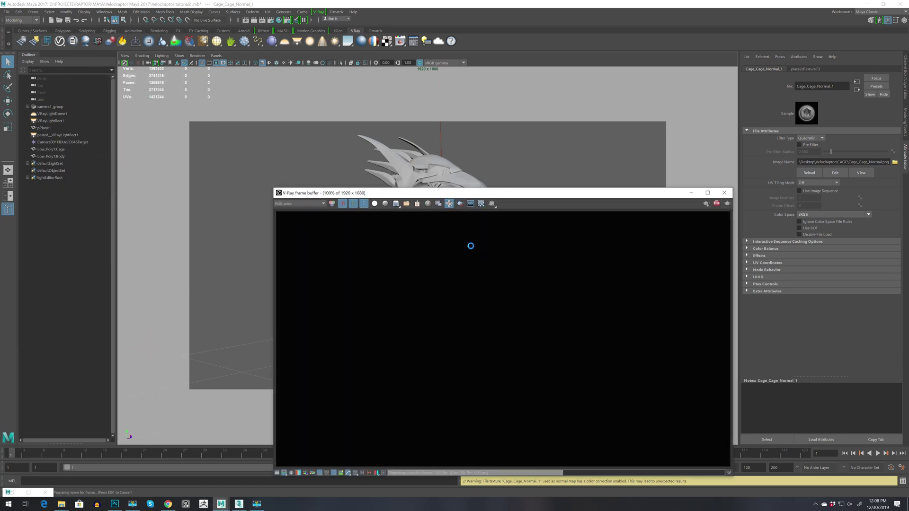
{"action": "left_click_drag", "start_coordinate": [543, 195], "coordinate": [436, 112]}
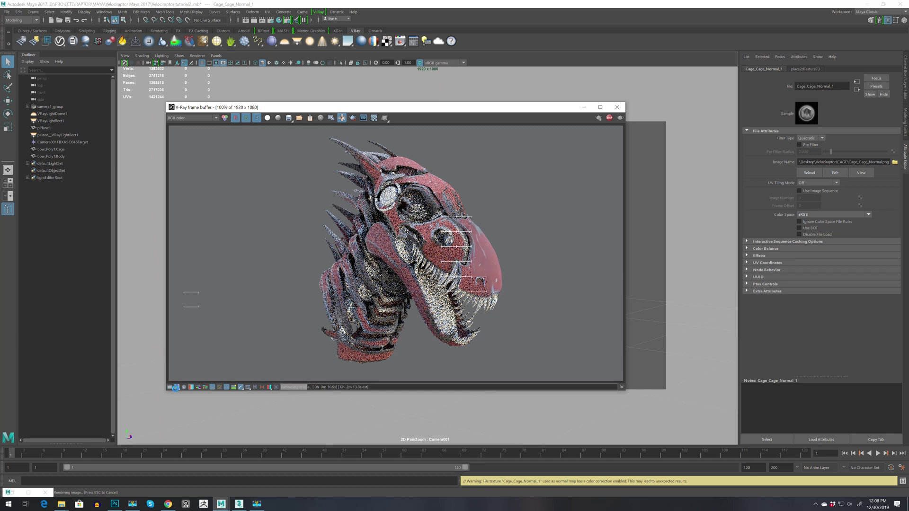
Step: In the frame buffer's color corrections, lower the exposure slightly and raise the contrast to about 0.4, and hide the corrections
{"action": "left_click", "coordinate": [170, 387]}
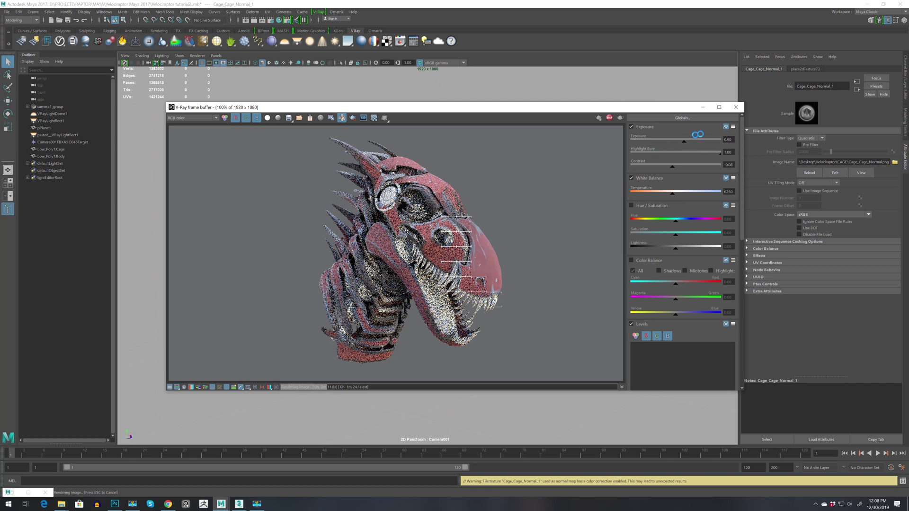
{"action": "left_click_drag", "start_coordinate": [685, 142], "coordinate": [682, 141]}
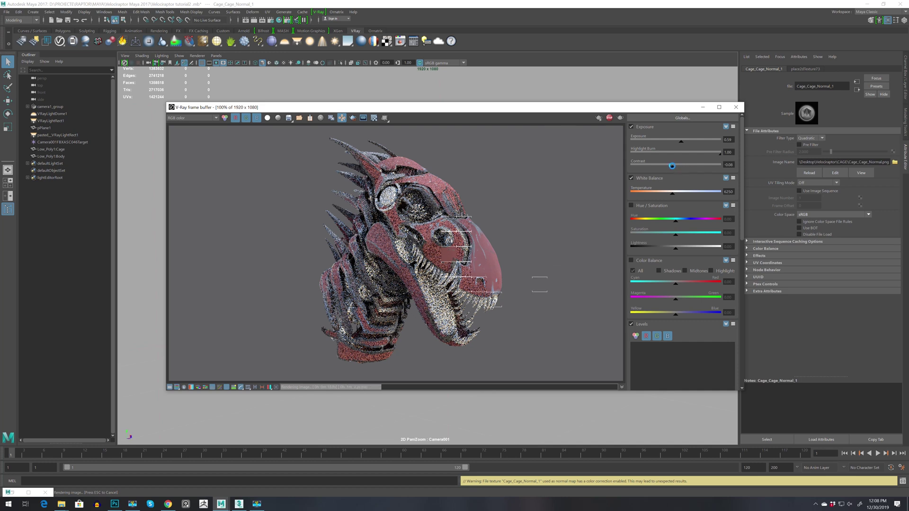
{"action": "left_click_drag", "start_coordinate": [672, 166], "coordinate": [694, 167]}
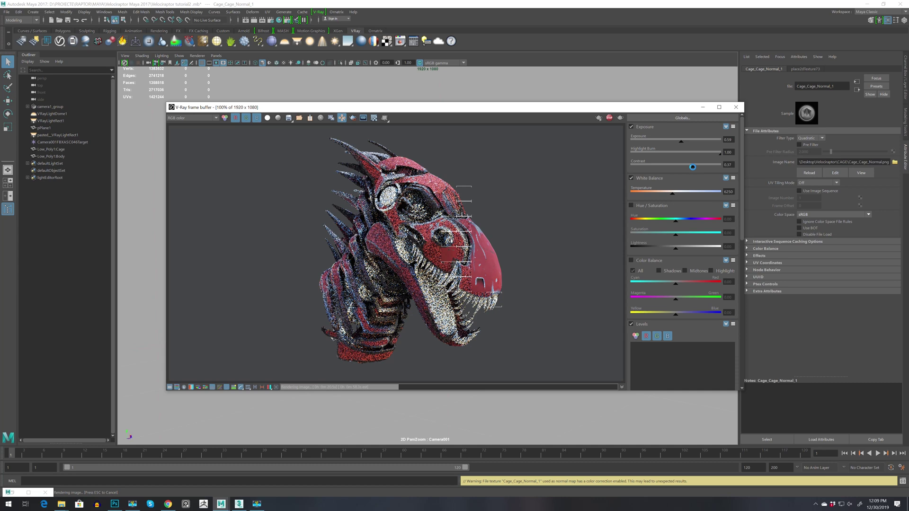
{"action": "left_click_drag", "start_coordinate": [697, 167], "coordinate": [696, 167]}
{"action": "scroll", "coordinate": [496, 294], "scroll_direction": "up", "scroll_amount": 1}
{"action": "scroll", "coordinate": [496, 294], "scroll_direction": "down", "scroll_amount": 1}
{"action": "left_click", "coordinate": [170, 387]}
Step: Stop the running render and close the V-Ray frame buffer
{"action": "key", "text": "Escape"}
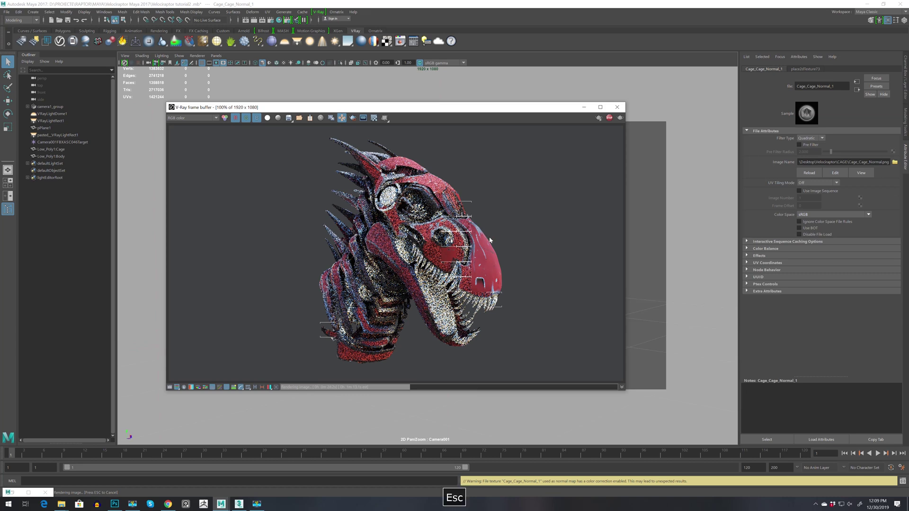
{"action": "left_click_drag", "start_coordinate": [515, 109], "coordinate": [316, 124]}
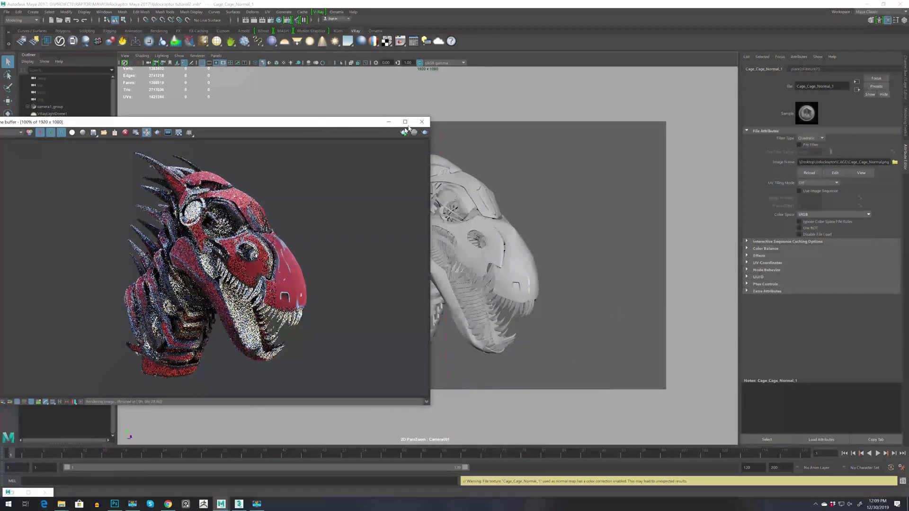
{"action": "left_click", "coordinate": [421, 123]}
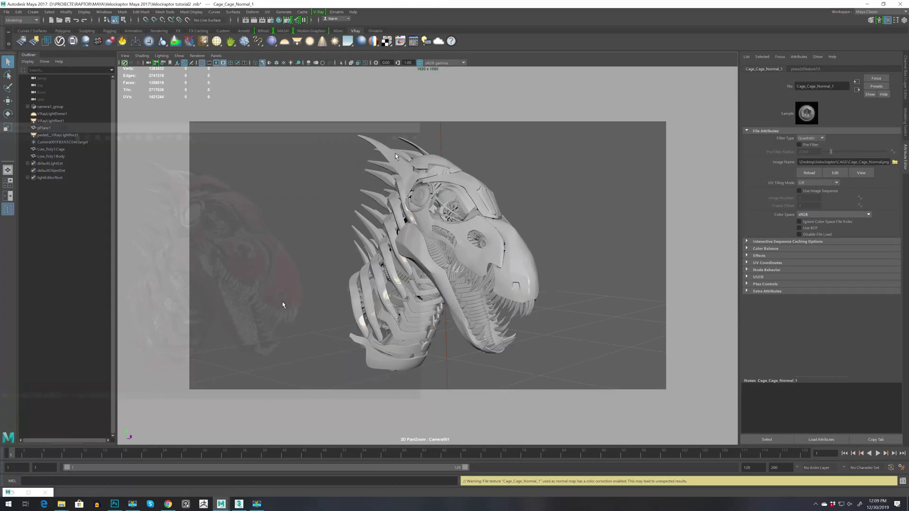
Step: Restore the Hypershade and add a new VRay Mtl node to the graph beside the Cage_Mtl network
{"action": "left_click", "coordinate": [28, 493]}
{"action": "scroll", "coordinate": [493, 306], "scroll_direction": "down", "scroll_amount": 3}
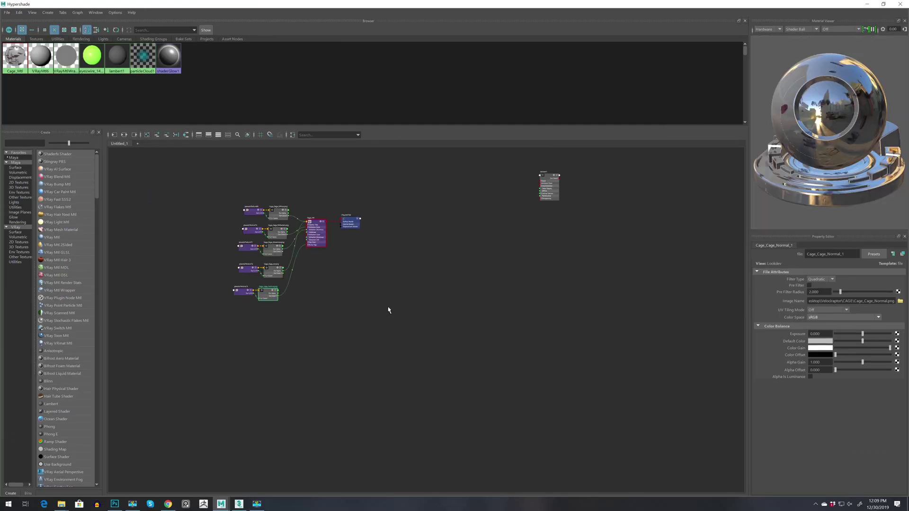
{"action": "middle_click_drag", "start_coordinate": [388, 308], "coordinate": [400, 303], "text": "alt"}
{"action": "mouse_move", "coordinate": [53, 238]}
{"action": "left_mouse_down"}
{"action": "mouse_move", "coordinate": [412, 371]}
{"action": "mouse_move", "coordinate": [468, 300]}
{"action": "mouse_move", "coordinate": [487, 241]}
{"action": "left_mouse_up"}
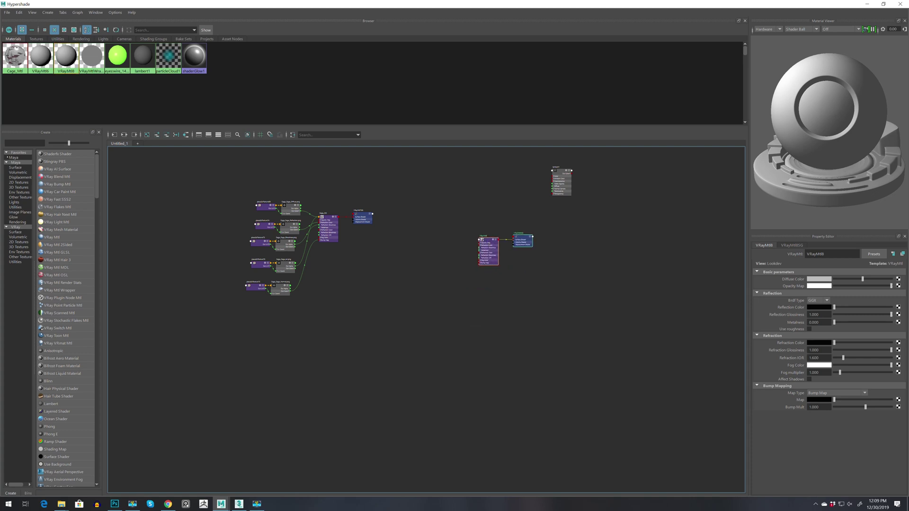
Step: Bring the Interior Diffuse, Glossiness, ior, Normal and Reflection textures from the INTERIOR folder into the Hypershade graph, leaving out Height
{"action": "left_click_drag", "start_coordinate": [908, 121], "coordinate": [436, 167]}
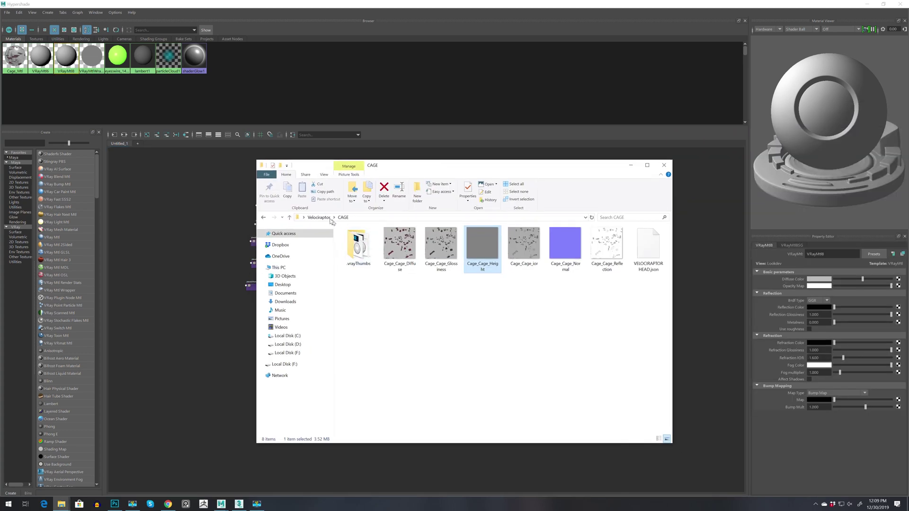
{"action": "left_click", "coordinate": [327, 218]}
{"action": "double_click", "coordinate": [371, 247]}
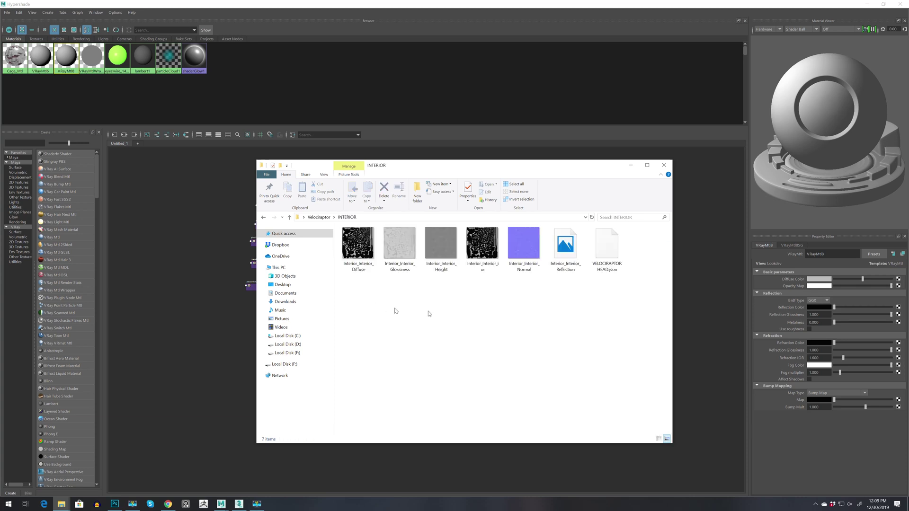
{"action": "left_click_drag", "start_coordinate": [581, 320], "coordinate": [341, 226]}
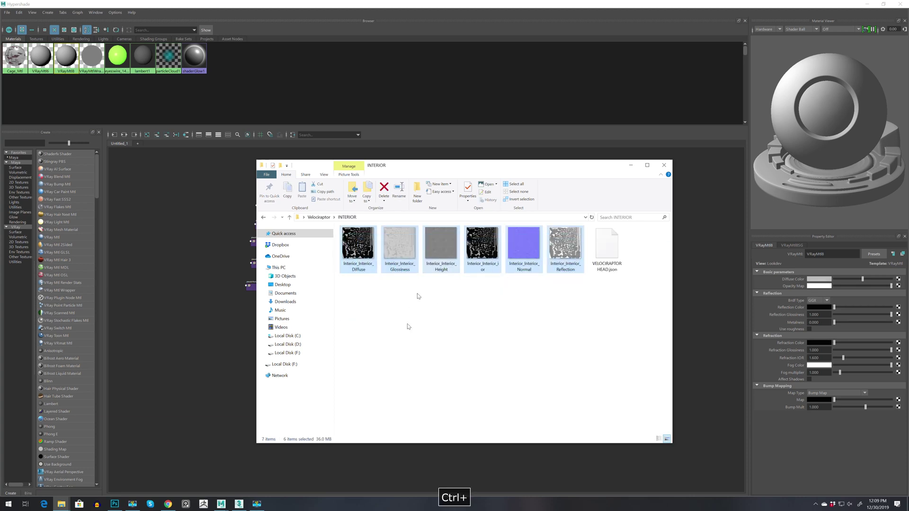
{"action": "left_click", "coordinate": [440, 248], "text": "ctrl"}
{"action": "left_click_drag", "start_coordinate": [399, 251], "coordinate": [241, 372]}
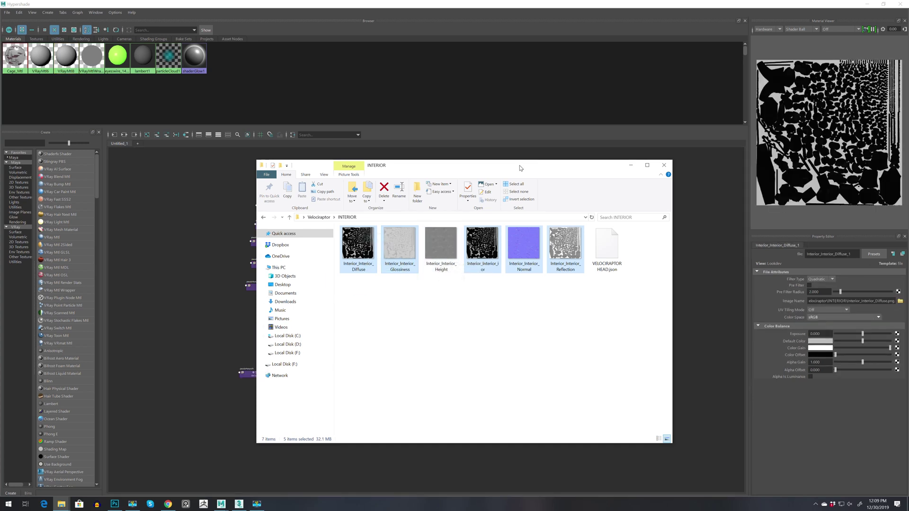
{"action": "left_click_drag", "start_coordinate": [521, 166], "coordinate": [908, 127]}
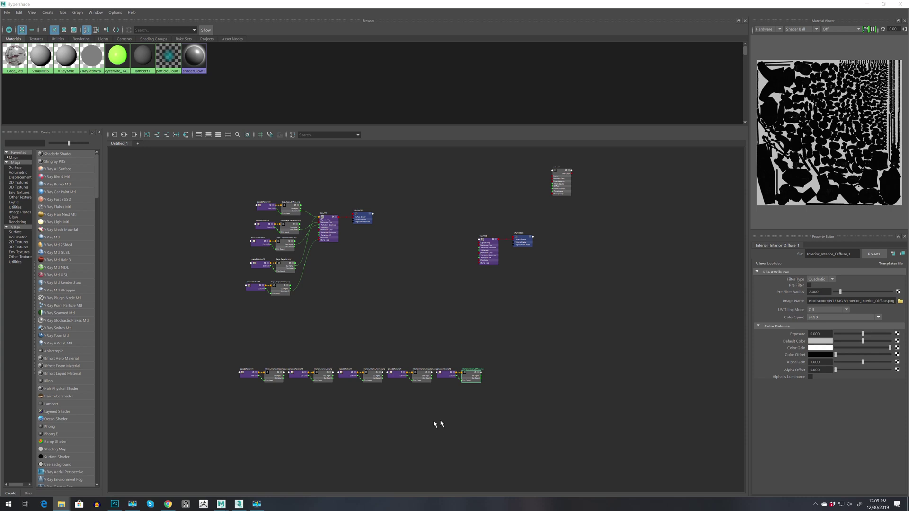
Step: Stack the Interior Glossiness, ior and Normal texture nodes with their place2dTexture nodes beside the new VRay material
{"action": "scroll", "coordinate": [359, 355], "scroll_direction": "up", "scroll_amount": 4}
{"action": "left_click_drag", "start_coordinate": [134, 367], "coordinate": [518, 180]}
{"action": "left_click_drag", "start_coordinate": [164, 374], "coordinate": [264, 414]}
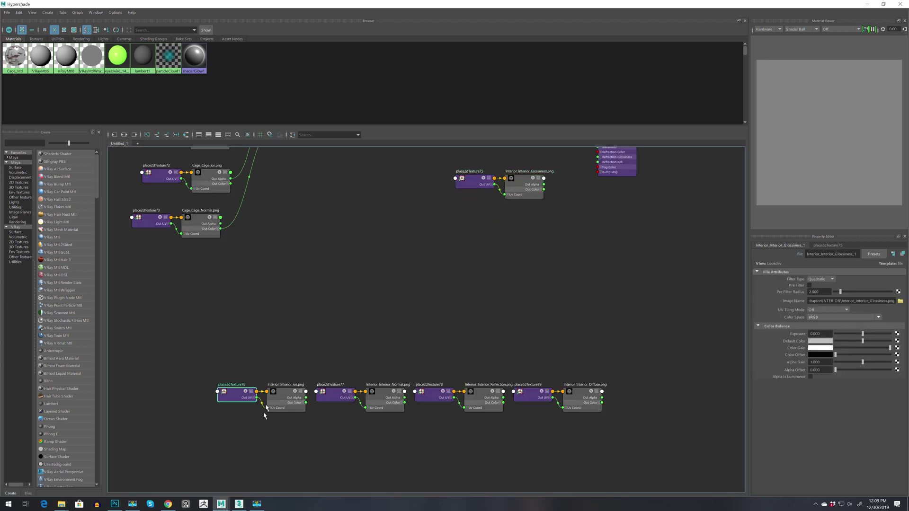
{"action": "left_click_drag", "start_coordinate": [203, 349], "coordinate": [297, 431]}
{"action": "left_click_drag", "start_coordinate": [287, 390], "coordinate": [554, 212]}
{"action": "scroll", "coordinate": [537, 280], "scroll_direction": "down", "scroll_amount": 2}
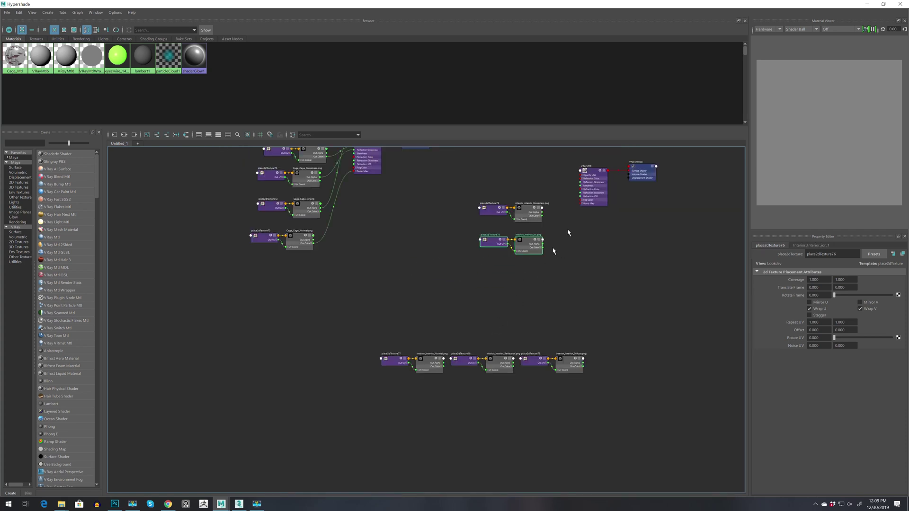
{"action": "scroll", "coordinate": [568, 232], "scroll_direction": "up", "scroll_amount": 2}
{"action": "left_click_drag", "start_coordinate": [296, 359], "coordinate": [519, 291]}
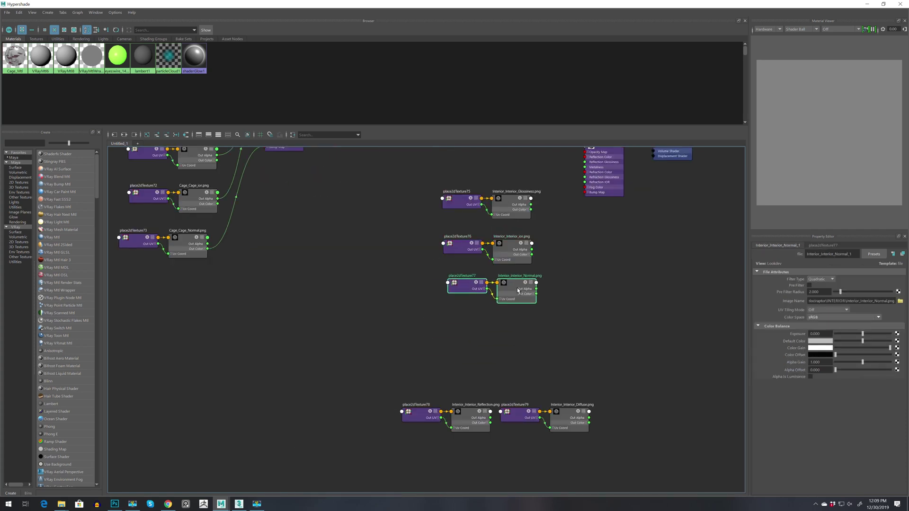
Step: Place the Interior Reflection and Diffuse texture nodes with their place2dTexture nodes above the Glossiness nodes
{"action": "left_click_drag", "start_coordinate": [369, 360], "coordinate": [500, 443]}
{"action": "left_click_drag", "start_coordinate": [483, 408], "coordinate": [525, 156]}
{"action": "scroll", "coordinate": [491, 345], "scroll_direction": "down", "scroll_amount": 2}
{"action": "left_click_drag", "start_coordinate": [452, 354], "coordinate": [559, 422]}
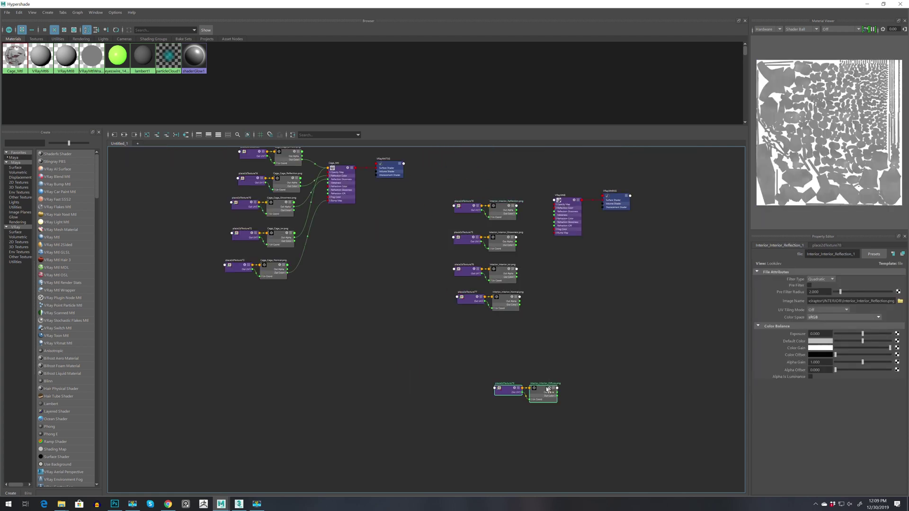
{"action": "left_click_drag", "start_coordinate": [548, 389], "coordinate": [495, 171]}
Step: Connect the Interior Diffuse color output to VRayMtl8's diffuse color and the Interior Reflection color output to its Reflection Color
{"action": "scroll", "coordinate": [502, 170], "scroll_direction": "up", "scroll_amount": 3}
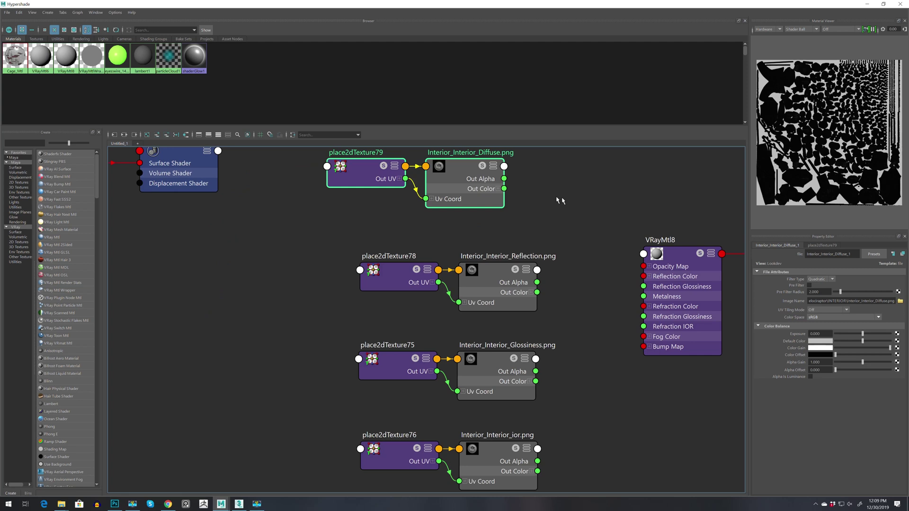
{"action": "middle_click_drag", "start_coordinate": [558, 201], "coordinate": [487, 231], "text": "alt"}
{"action": "left_click_drag", "start_coordinate": [429, 215], "coordinate": [569, 280]}
{"action": "left_click", "coordinate": [582, 299]}
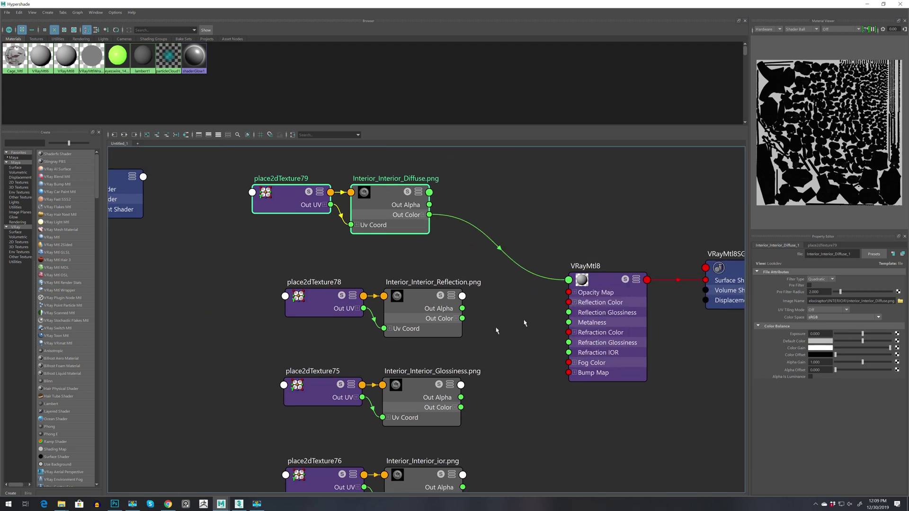
{"action": "left_click_drag", "start_coordinate": [462, 318], "coordinate": [569, 302]}
{"action": "middle_click_drag", "start_coordinate": [513, 306], "coordinate": [463, 266], "text": "alt"}
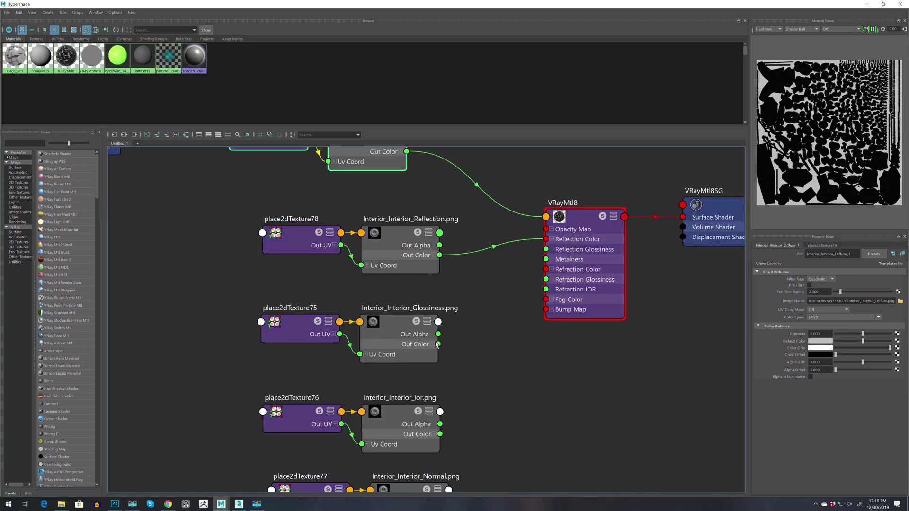
Step: Connect the Interior Normal color output to VRayMtl8's Bump Map and set the map type to Normal map in tangent space
{"action": "scroll", "coordinate": [447, 346], "scroll_direction": "down", "scroll_amount": 2}
{"action": "middle_click_drag", "start_coordinate": [460, 345], "coordinate": [446, 333], "text": "alt"}
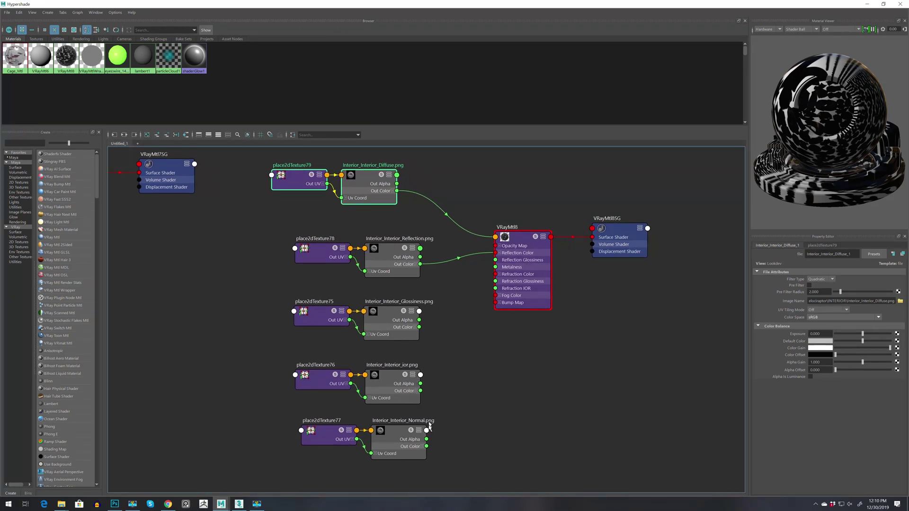
{"action": "left_click_drag", "start_coordinate": [427, 447], "coordinate": [514, 307]}
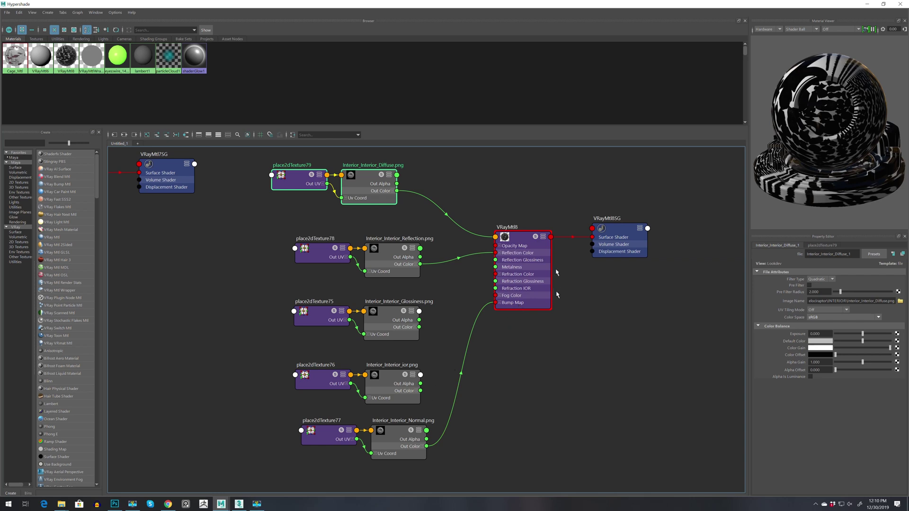
{"action": "left_click", "coordinate": [520, 241]}
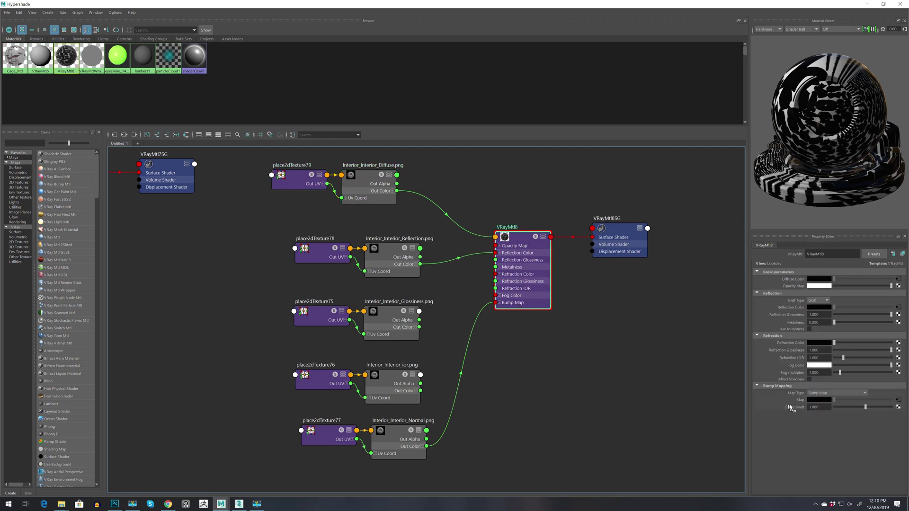
{"action": "left_click", "coordinate": [831, 394]}
{"action": "left_click", "coordinate": [831, 407]}
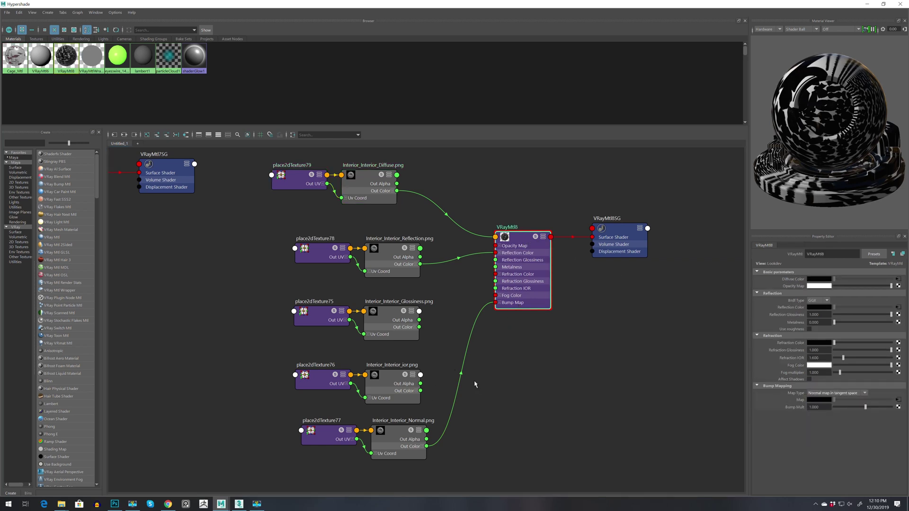
Step: Unlock VRayMtl8's Fresnel IOR from the refraction IOR, and map Interior ior to Fresnel IOR and Interior Glossiness to reflection glossiness
{"action": "left_click", "coordinate": [884, 5]}
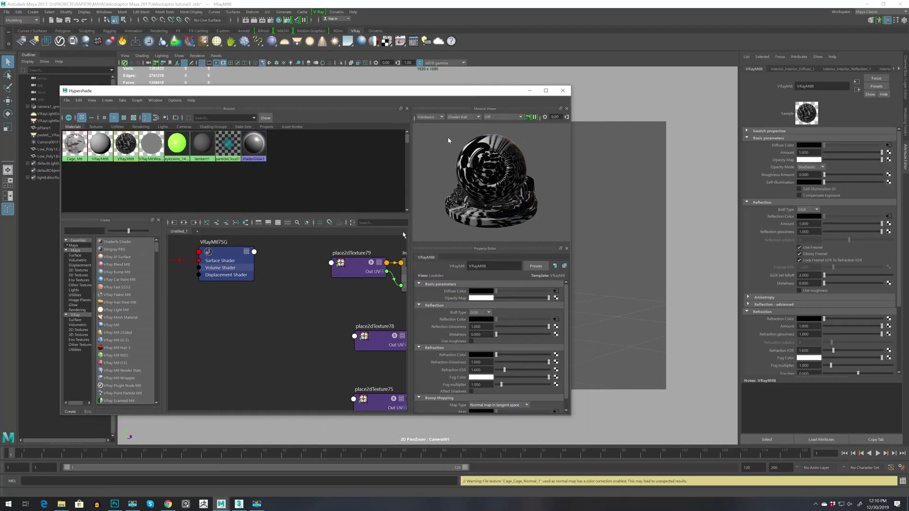
{"action": "scroll", "coordinate": [372, 301], "scroll_direction": "down", "scroll_amount": 2}
{"action": "middle_click_drag", "start_coordinate": [371, 301], "coordinate": [215, 253], "text": "alt"}
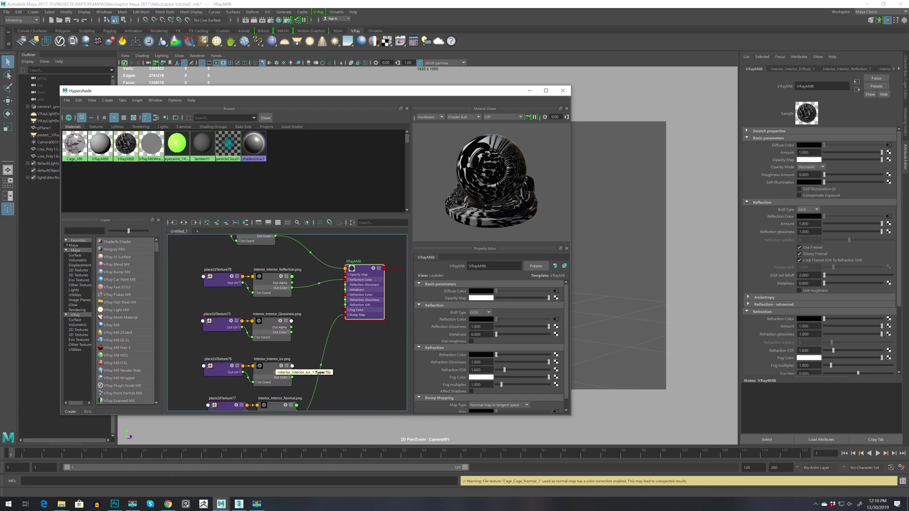
{"action": "left_click", "coordinate": [800, 261]}
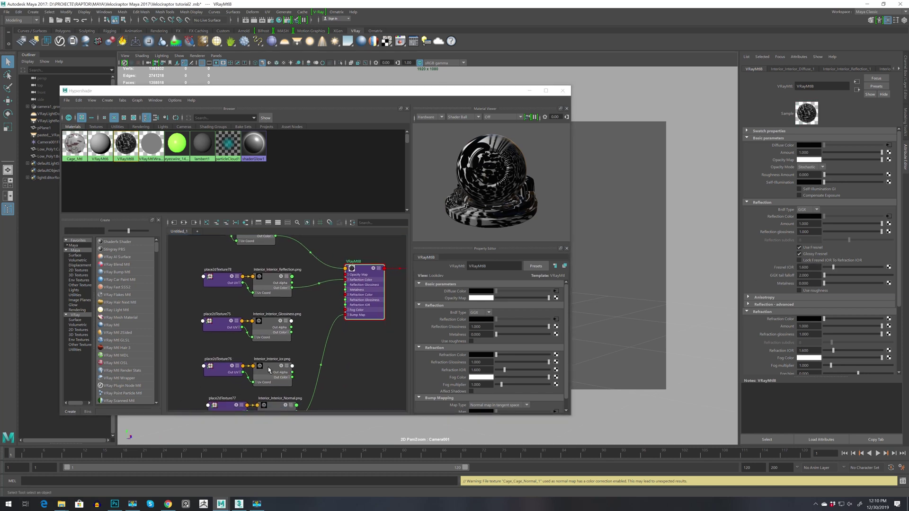
{"action": "middle_click_drag", "start_coordinate": [268, 367], "coordinate": [889, 266]}
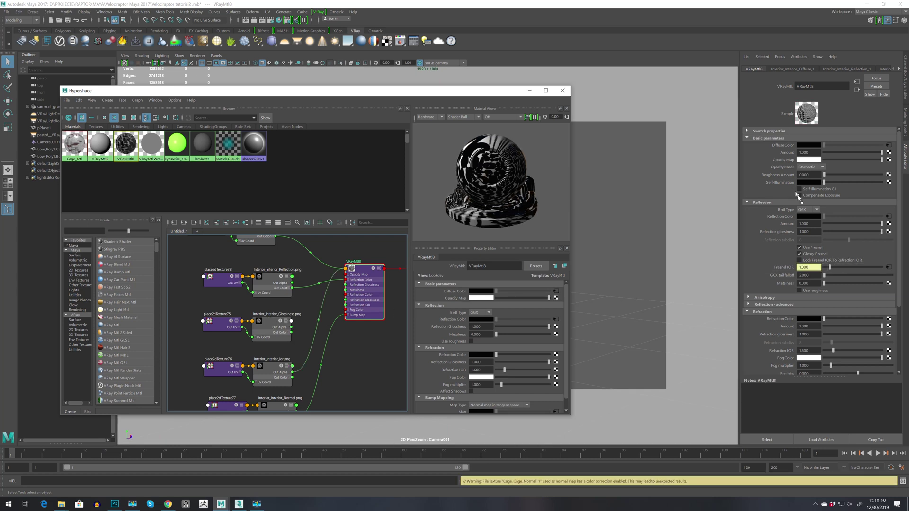
{"action": "middle_click_drag", "start_coordinate": [889, 231], "coordinate": [890, 232]}
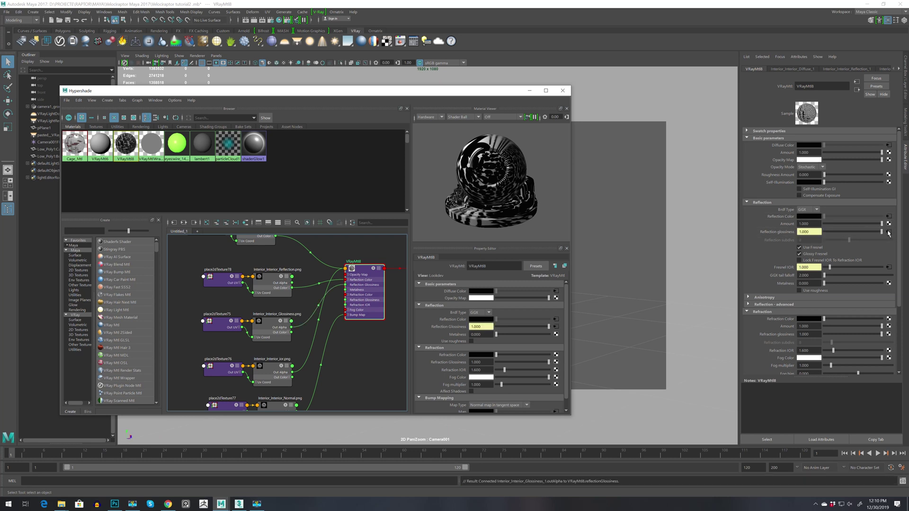
Step: Set VRayMtl8's reflection amount to about 0.918 and its metalness to about 0.934, and minimize the Hypershade
{"action": "left_click_drag", "start_coordinate": [882, 224], "coordinate": [878, 224]}
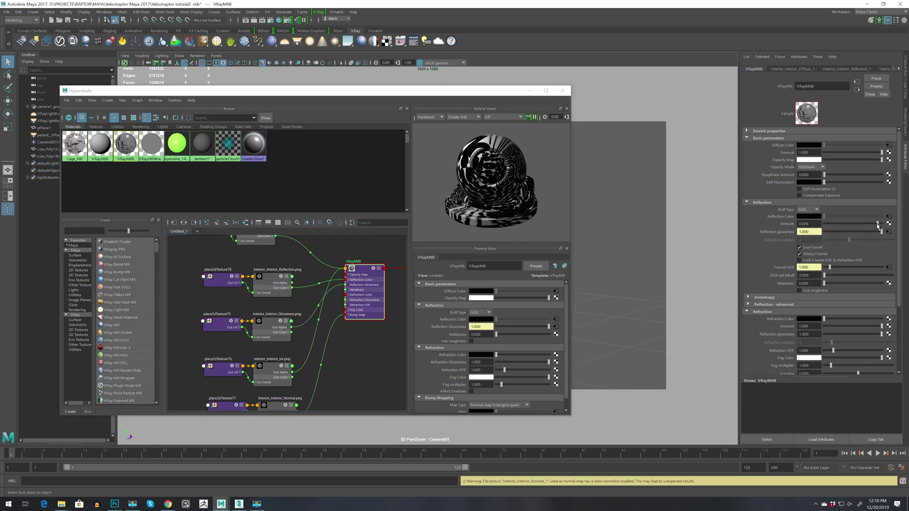
{"action": "left_click_drag", "start_coordinate": [849, 284], "coordinate": [878, 286]}
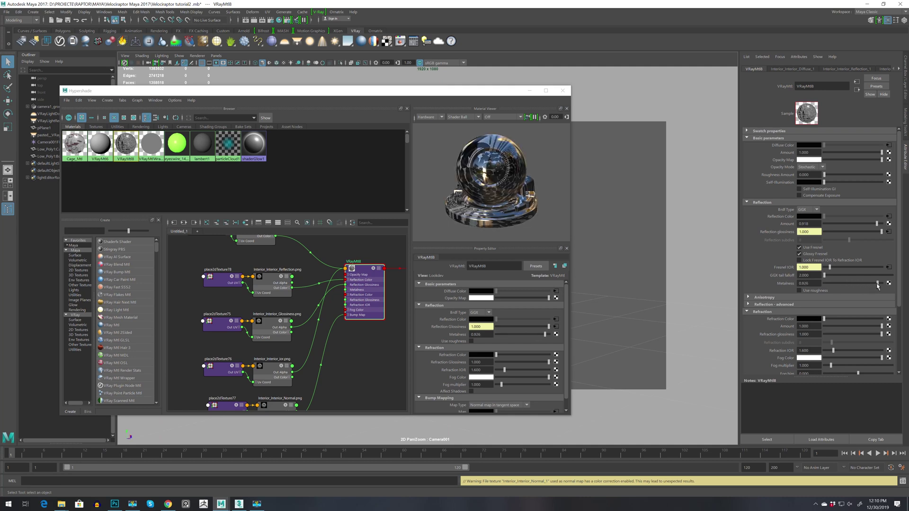
{"action": "left_click", "coordinate": [529, 90]}
Step: Open the V-Ray frame buffer and define a render region around the whole raptor head
{"action": "left_click", "coordinate": [318, 12]}
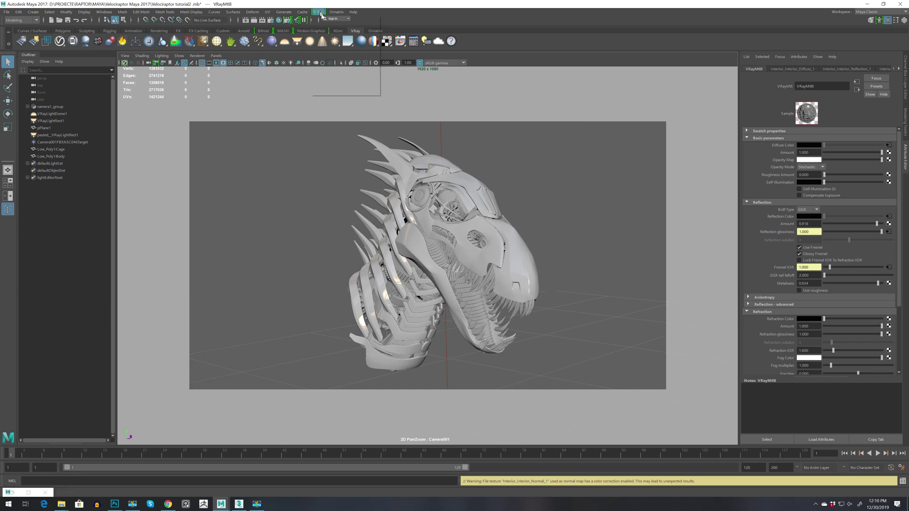
{"action": "left_click", "coordinate": [328, 25]}
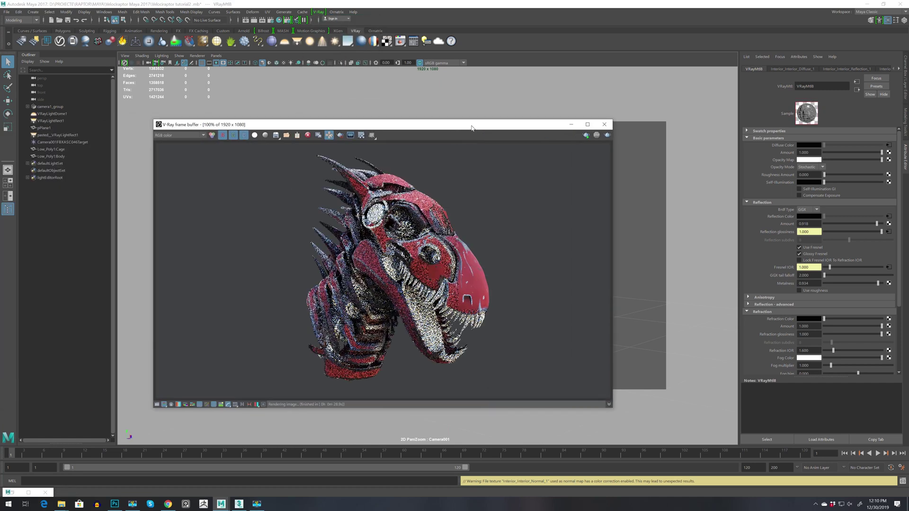
{"action": "left_click", "coordinate": [340, 135]}
{"action": "left_click_drag", "start_coordinate": [257, 147], "coordinate": [509, 395]}
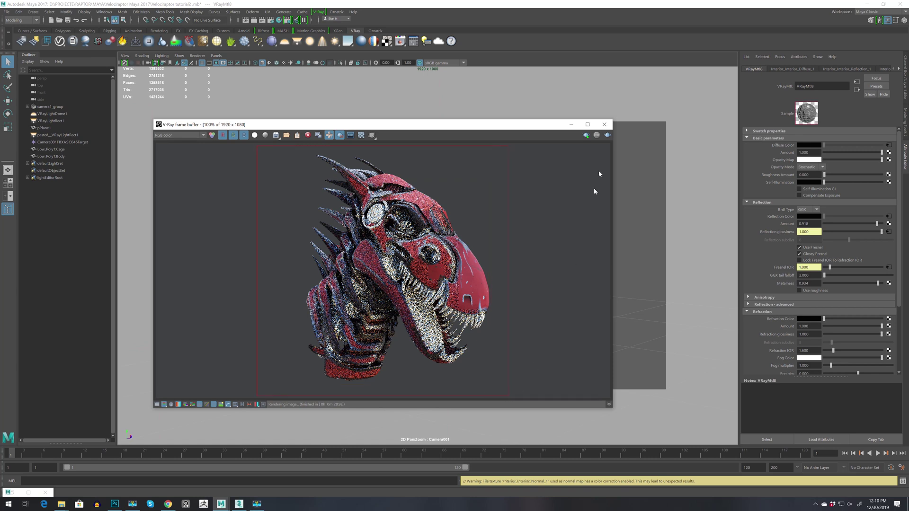
Step: Start the region render, cancel it, and minimize the V-Ray frame buffer
{"action": "left_click", "coordinate": [606, 135]}
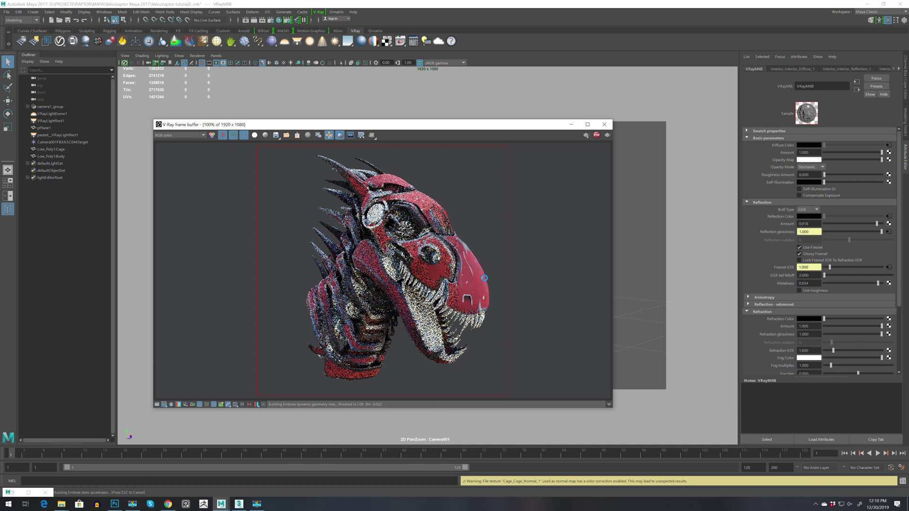
{"action": "key", "text": "Escape"}
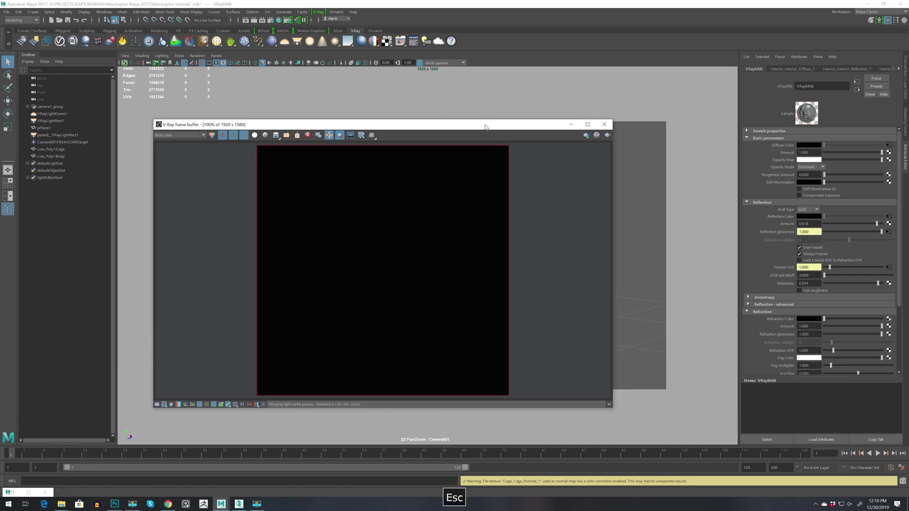
{"action": "left_click_drag", "start_coordinate": [485, 127], "coordinate": [463, 148]}
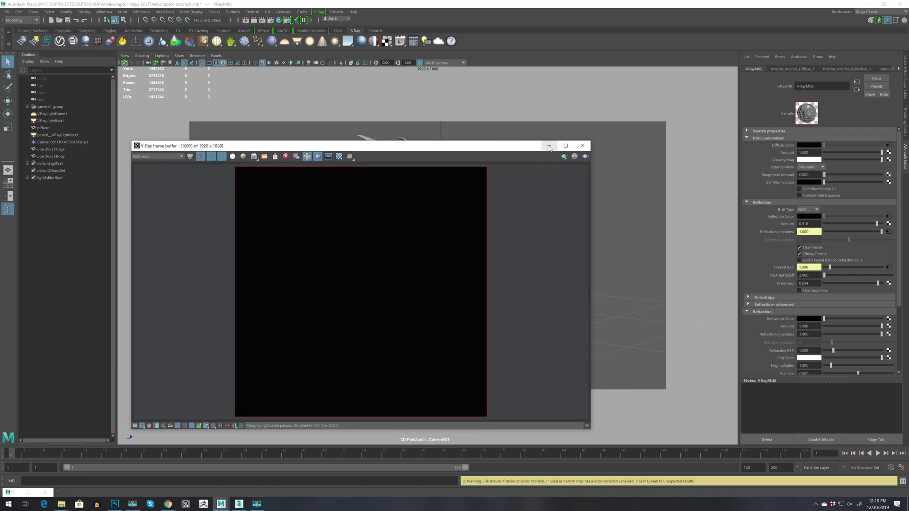
{"action": "left_click", "coordinate": [549, 147]}
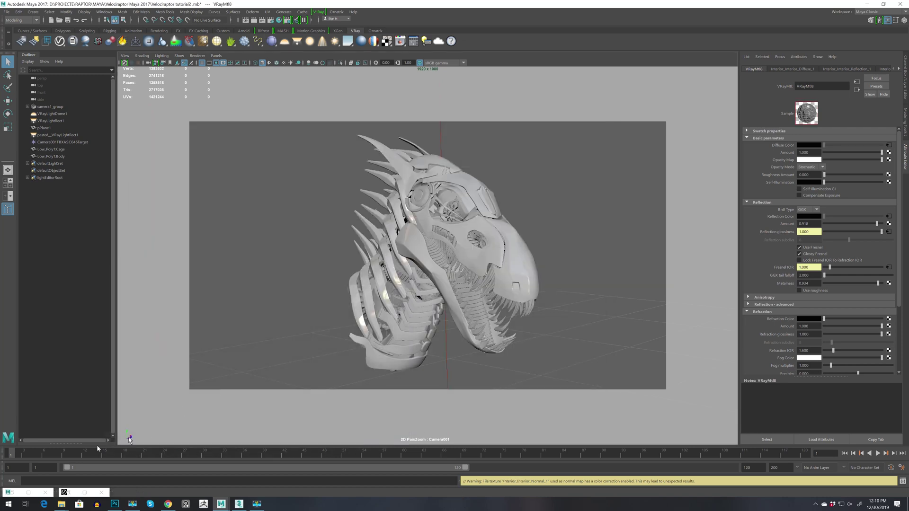
Step: Restore the Hypershade and rename the VRayMtl8 material as Interior_Mtl
{"action": "left_click", "coordinate": [21, 495]}
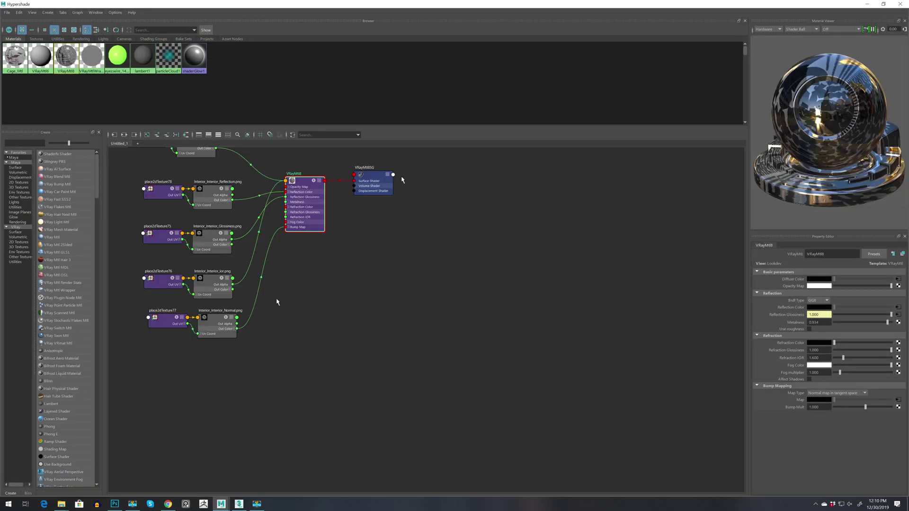
{"action": "middle_click_drag", "start_coordinate": [304, 198], "coordinate": [397, 268], "text": "alt"}
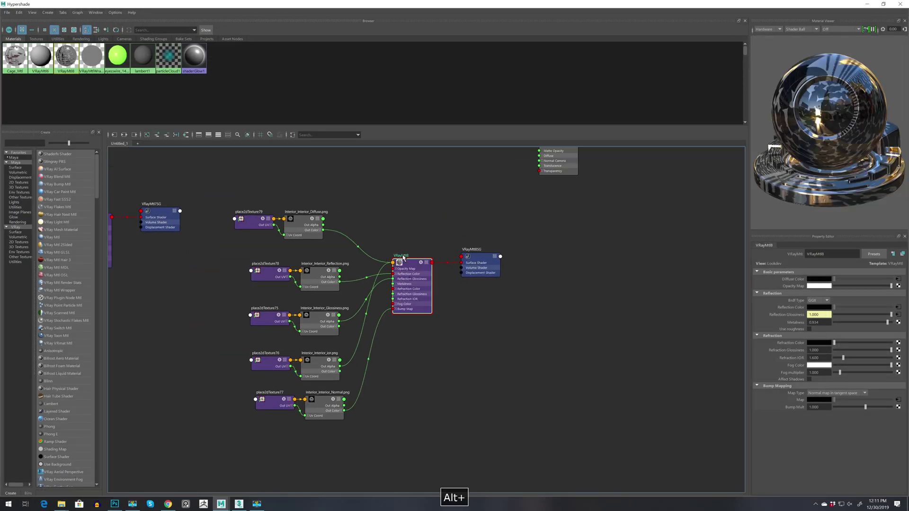
{"action": "double_click", "coordinate": [402, 255]}
{"action": "type", "text": "I"}
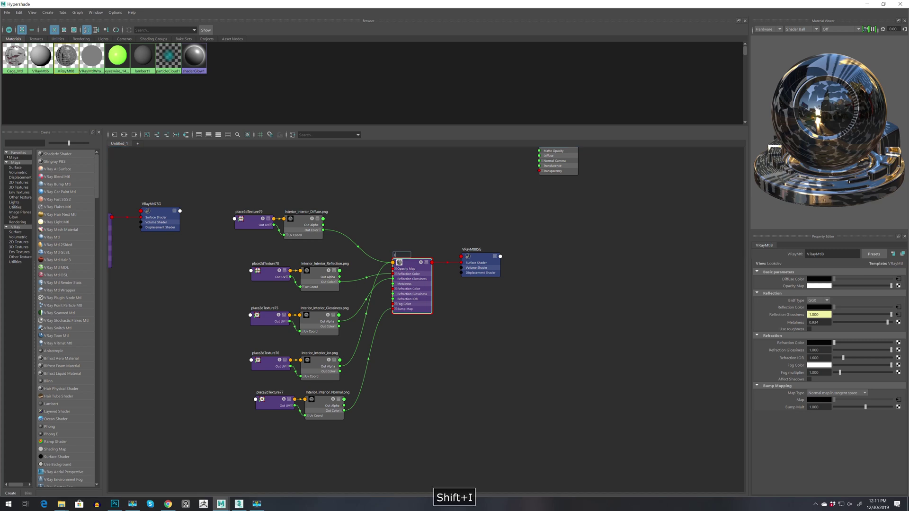
{"action": "type", "text": "nterior Mtl"}
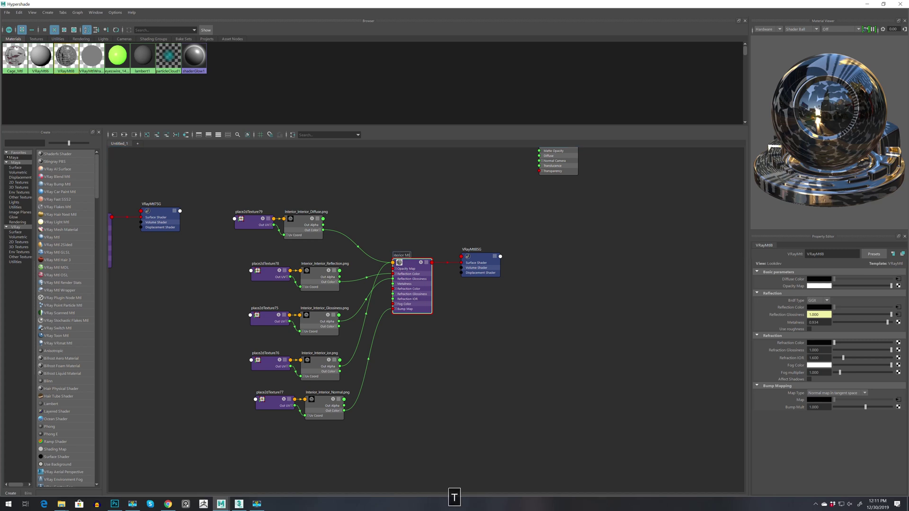
{"action": "key", "text": "Return"}
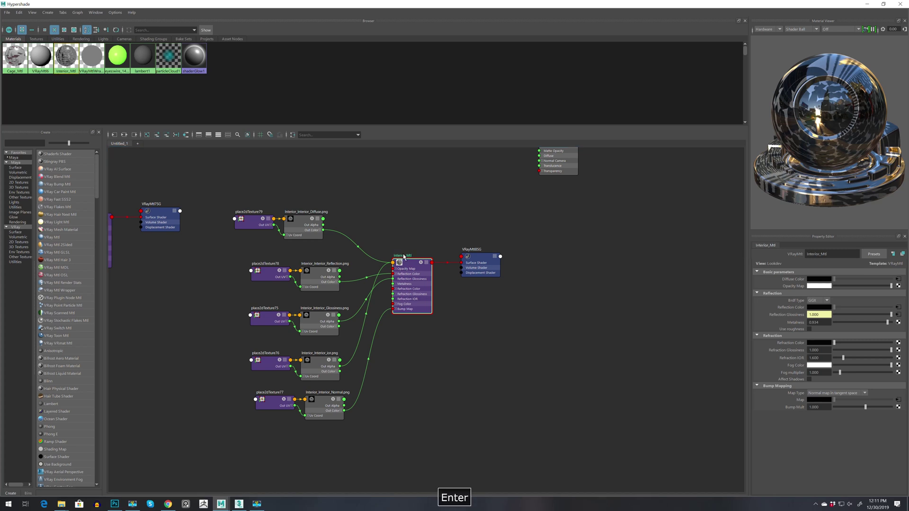
Step: Minimize the Hypershade and assign Interior_Mtl to the raptor's inner body mesh, Low_Poly1:Body
{"action": "left_click", "coordinate": [868, 3]}
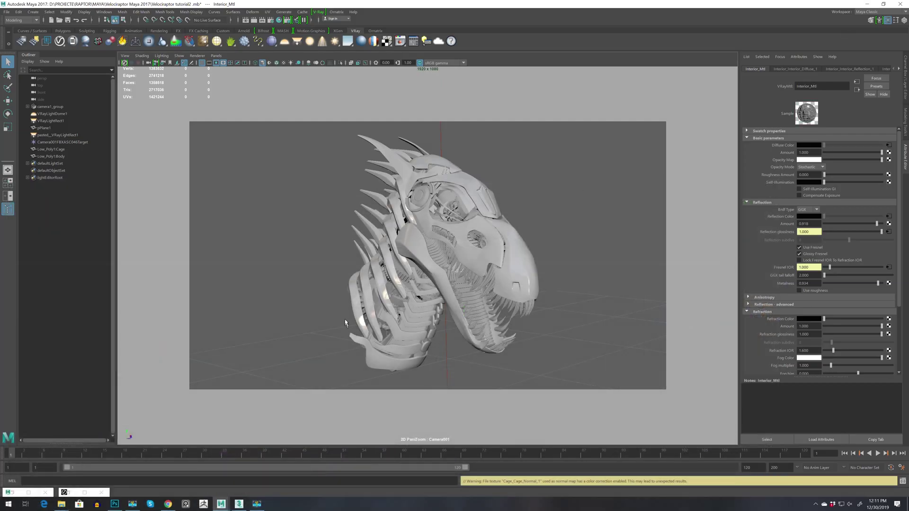
{"action": "left_click", "coordinate": [472, 279]}
{"action": "right_click_drag", "start_coordinate": [472, 279], "coordinate": [521, 468]}
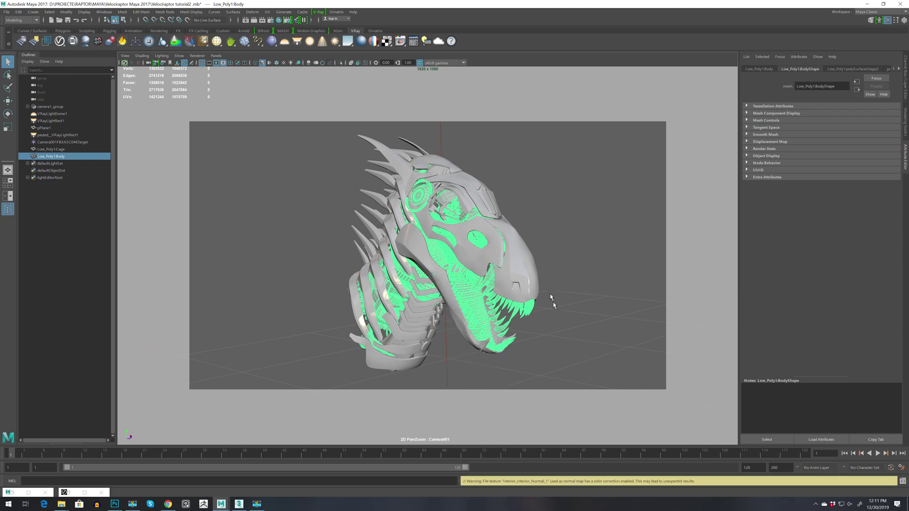
Step: Restore the V-Ray frame buffer, render the region around the raptor head, and view the render at 100%
{"action": "left_click", "coordinate": [85, 492]}
{"action": "left_click_drag", "start_coordinate": [612, 125], "coordinate": [403, 124]}
{"action": "scroll", "coordinate": [568, 192], "scroll_direction": "down", "scroll_amount": 1}
{"action": "left_click", "coordinate": [640, 135]}
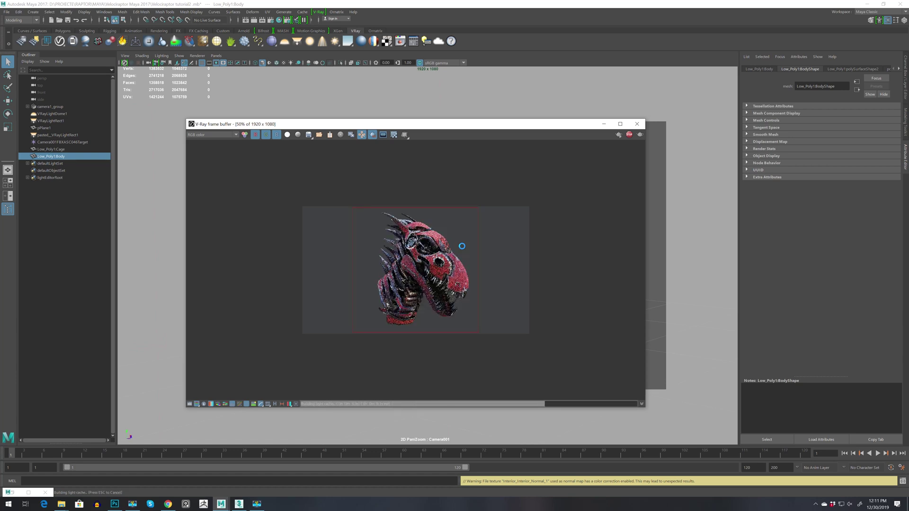
{"action": "scroll", "coordinate": [462, 246], "scroll_direction": "up", "scroll_amount": 1}
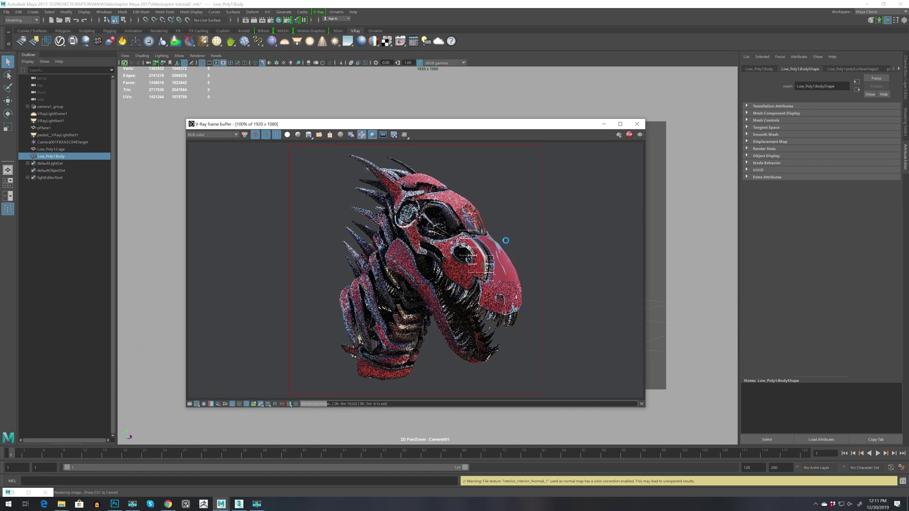